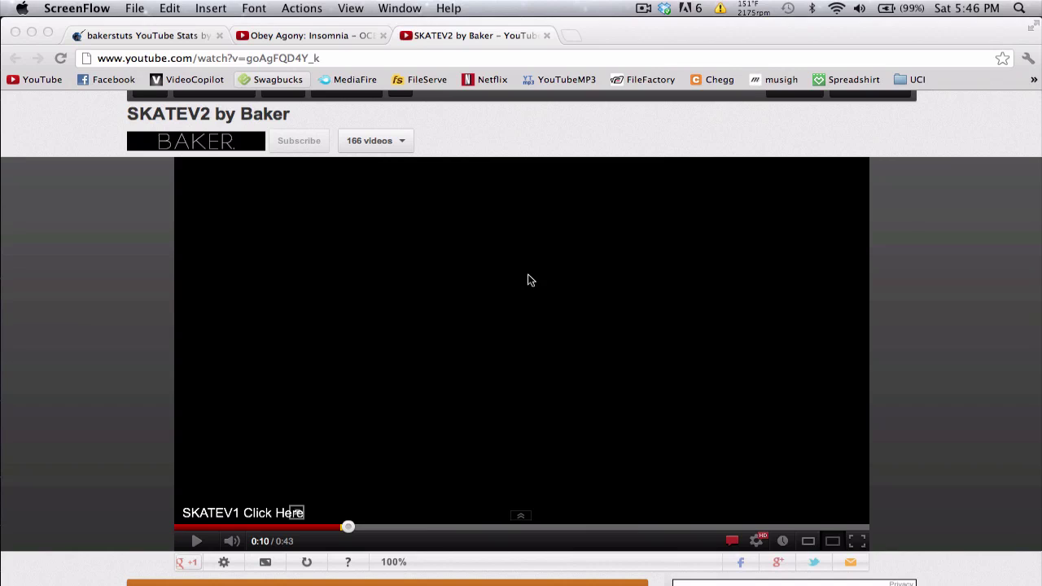
Step: Play the muted SKATEV2 by Baker preview on YouTube and pause it at 0:15
click(235, 544)
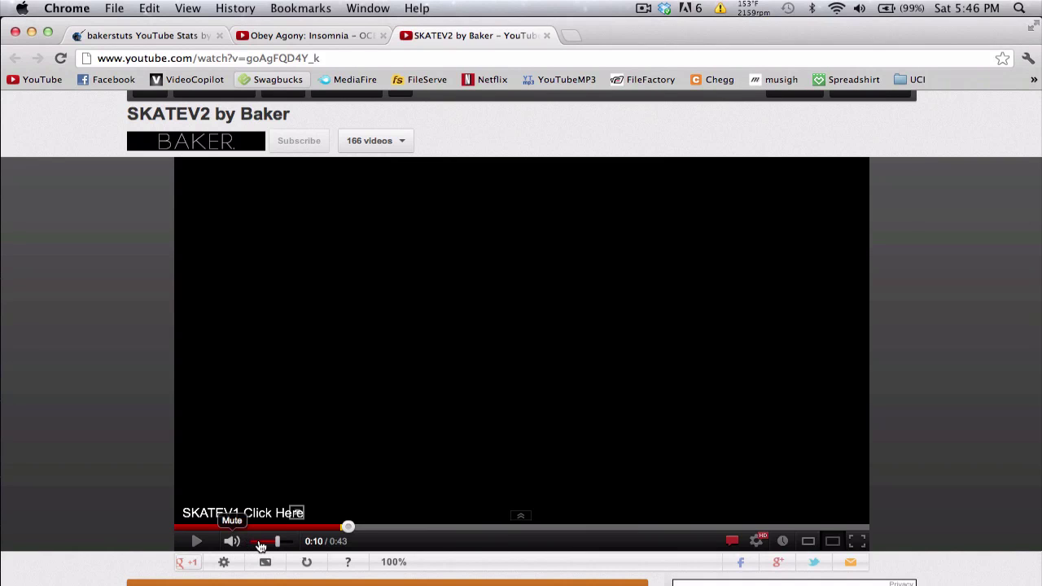
click(488, 413)
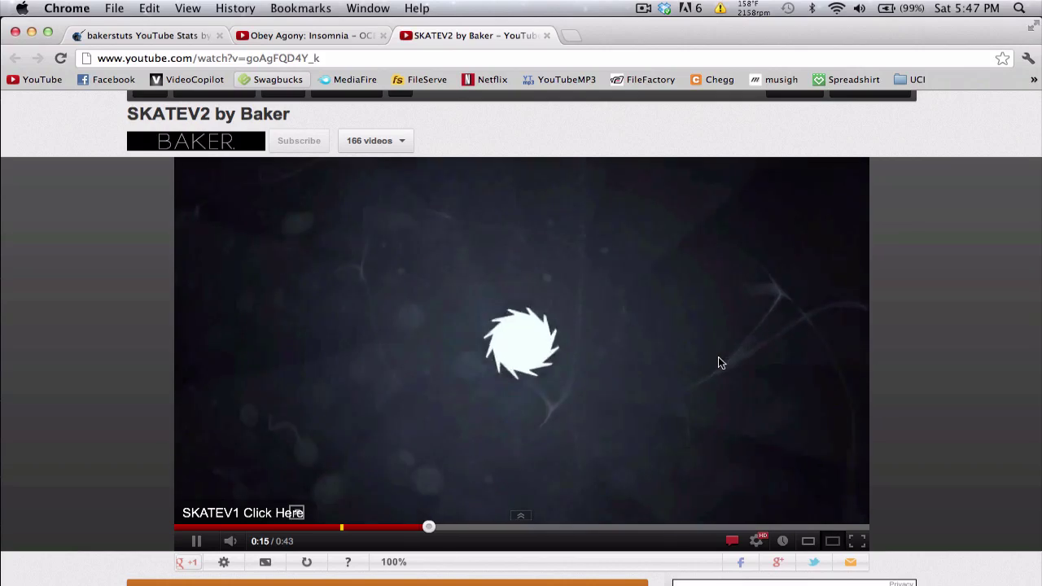
click(718, 358)
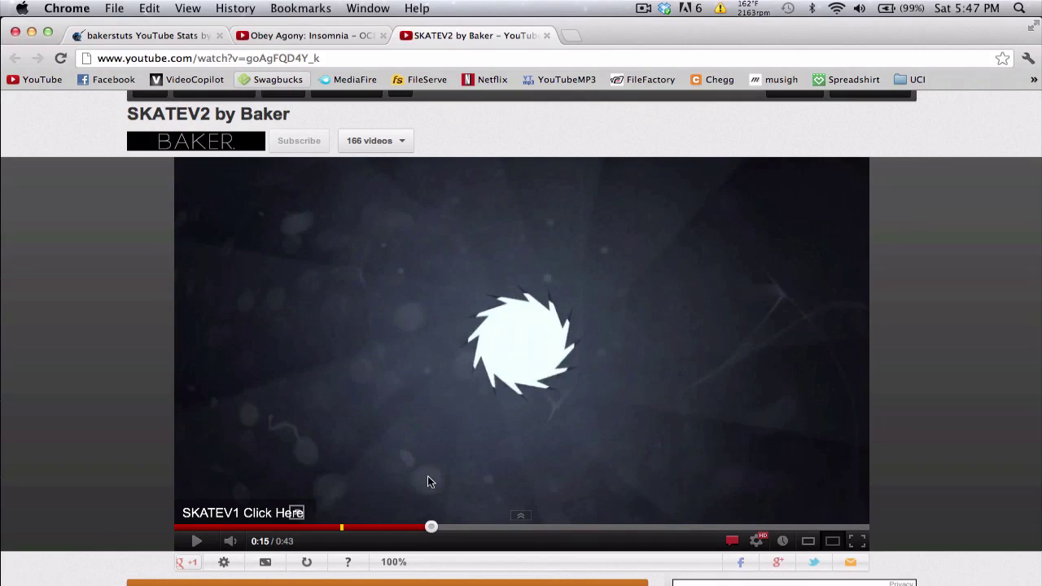
Step: In After Effects, create a 1280×720, 29.97 fps composition named stuff
key(ctrl+Right)
key(ctrl+Right)
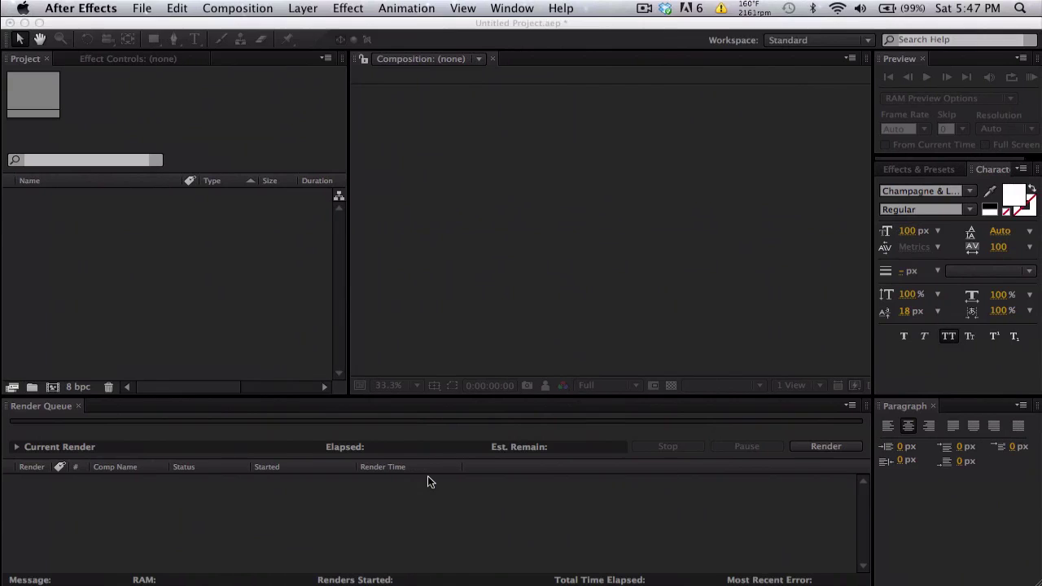
click(228, 9)
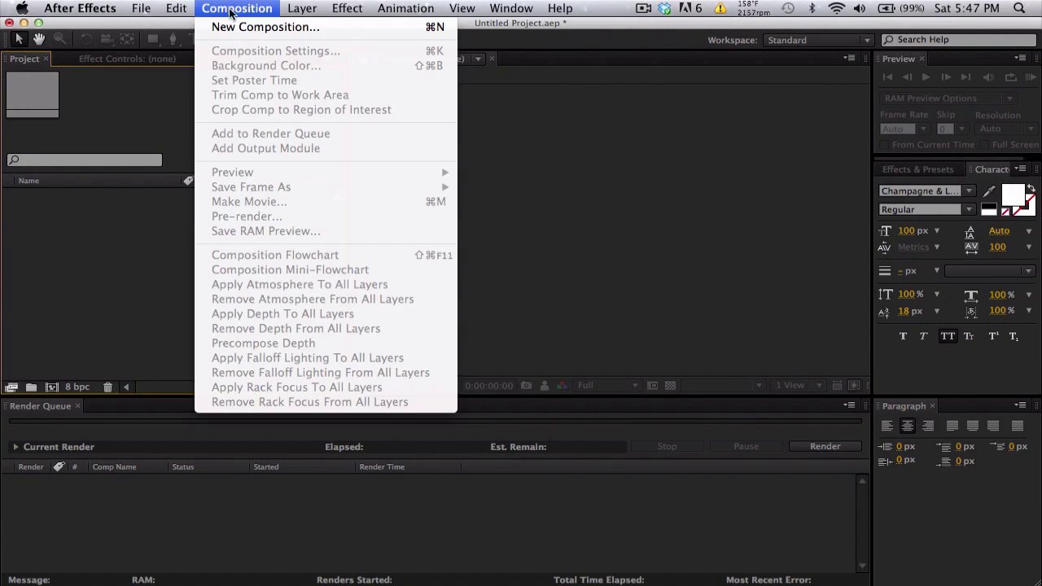
click(241, 27)
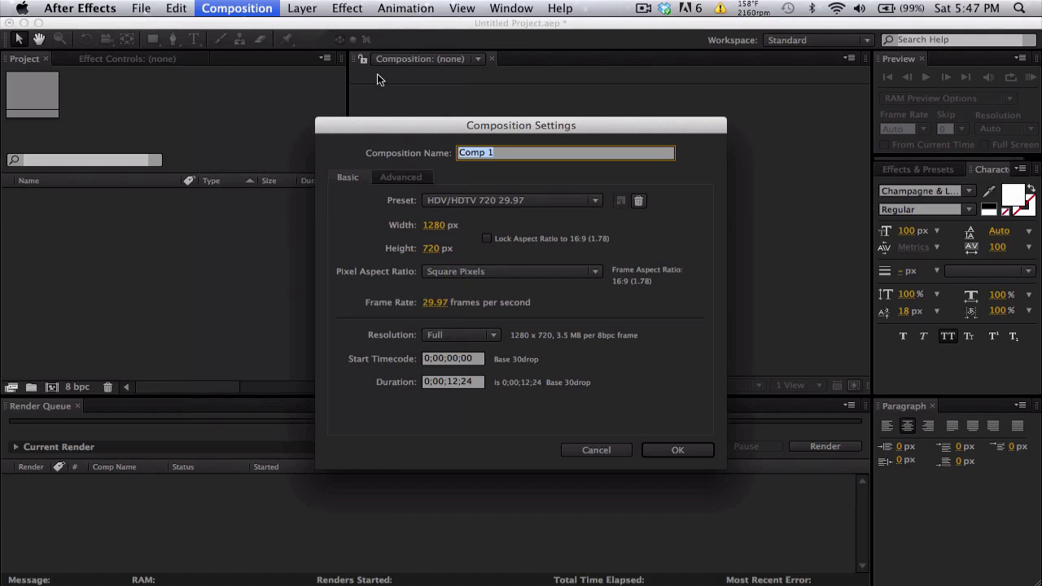
text(stuff)
key(Return)
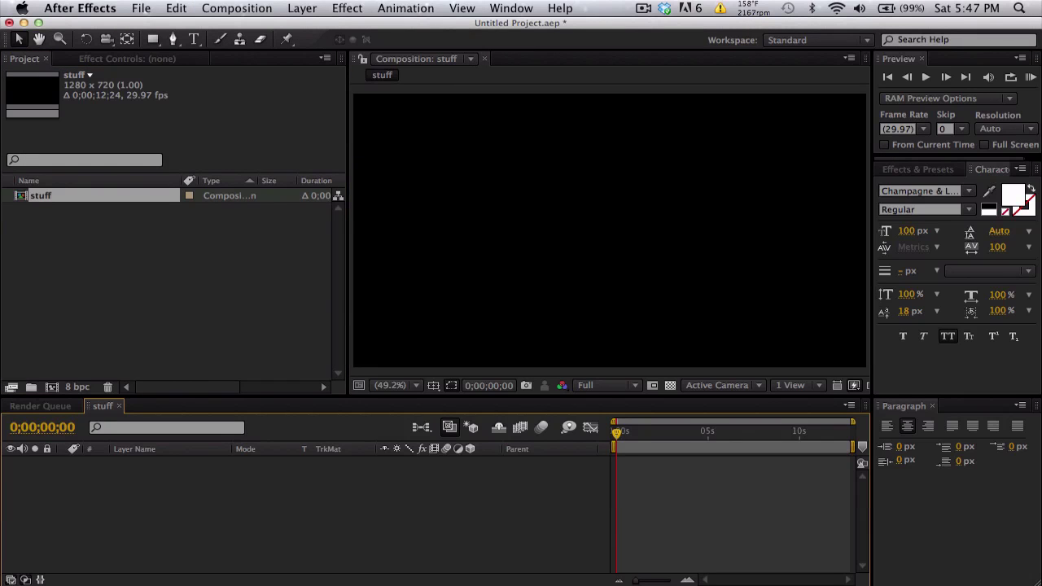
Step: Move the current time to about 0;00;01;09 and begin another new composition
mouse_move(621, 431)
mouse_down()
mouse_move(658, 432)
mouse_move(641, 431)
mouse_up()
click(233, 8)
click(240, 28)
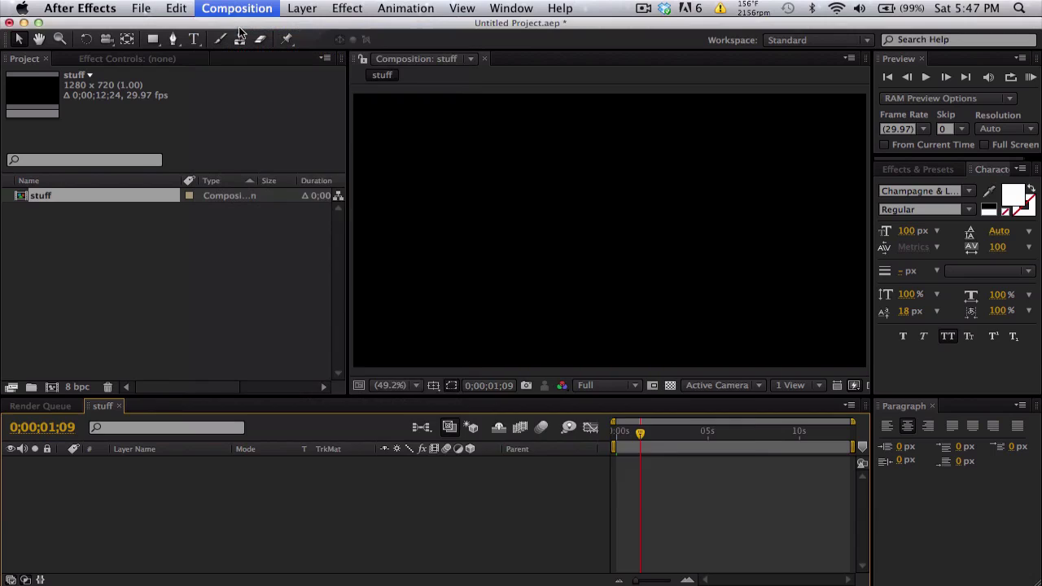
Step: Name the new composition text and add a BAKER text layer
text(tex)
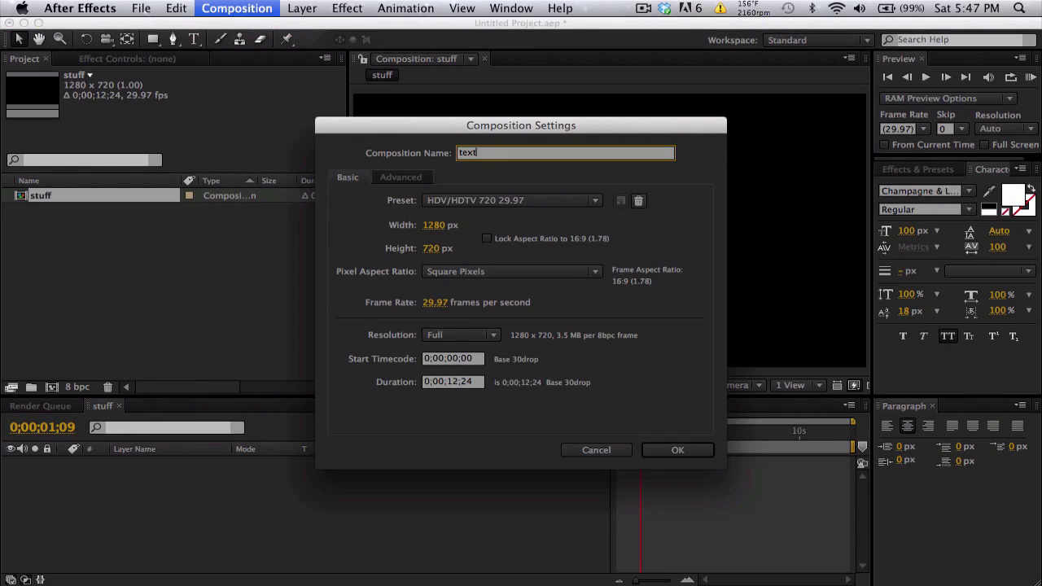
text(t)
key(Return)
click(195, 40)
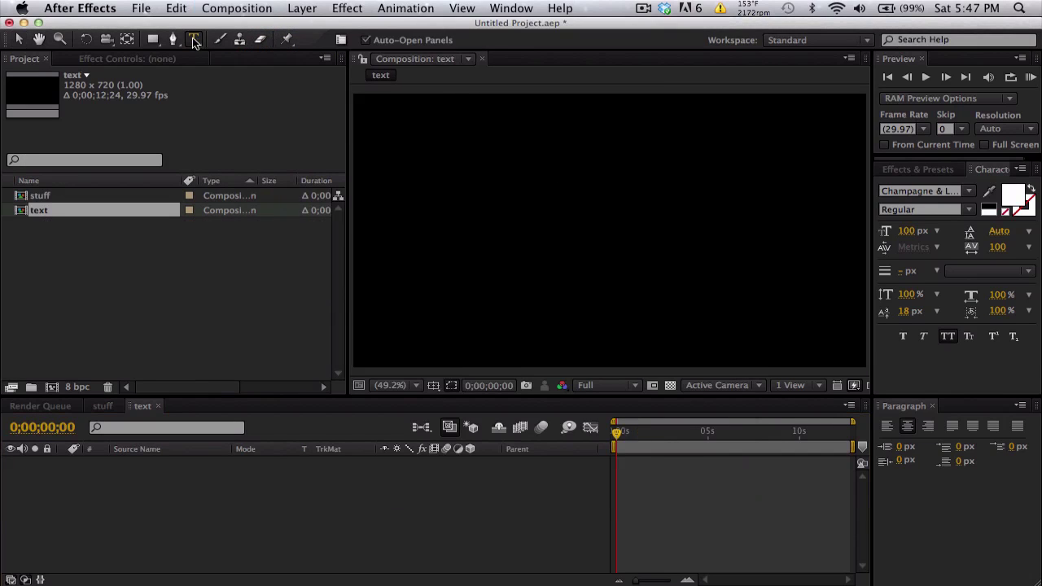
click(493, 180)
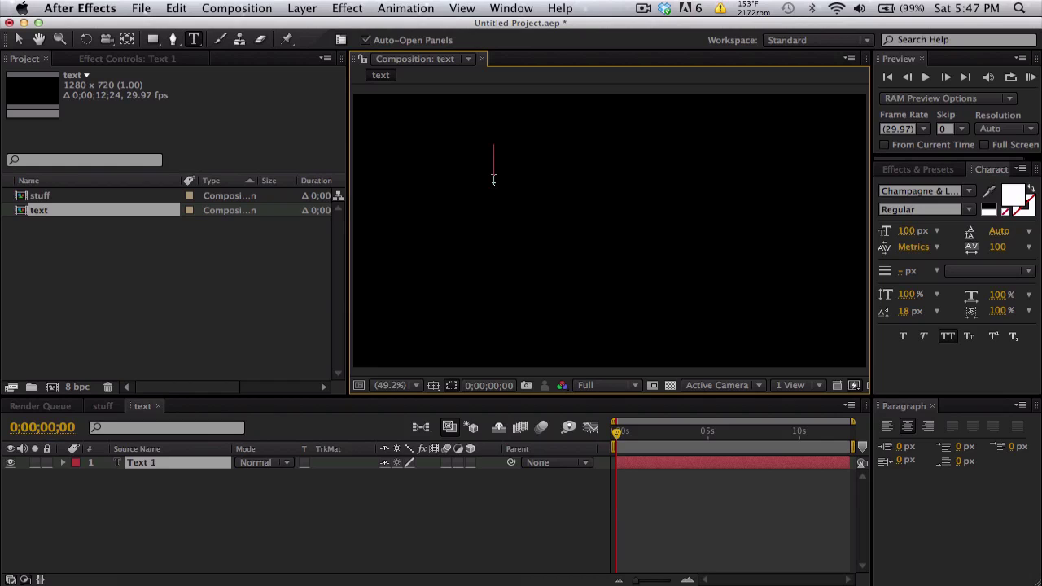
text(BAKER)
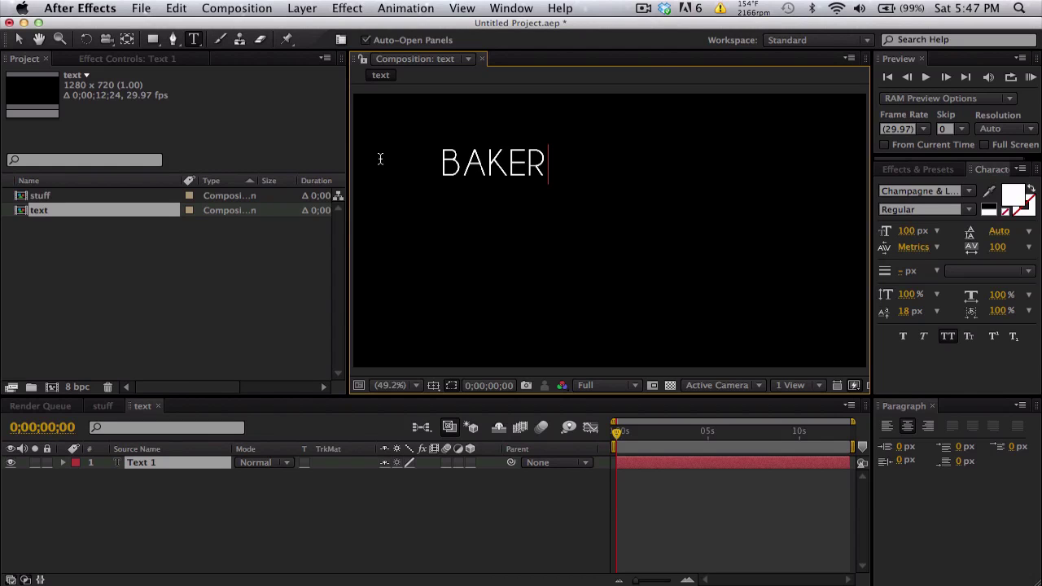
click(17, 43)
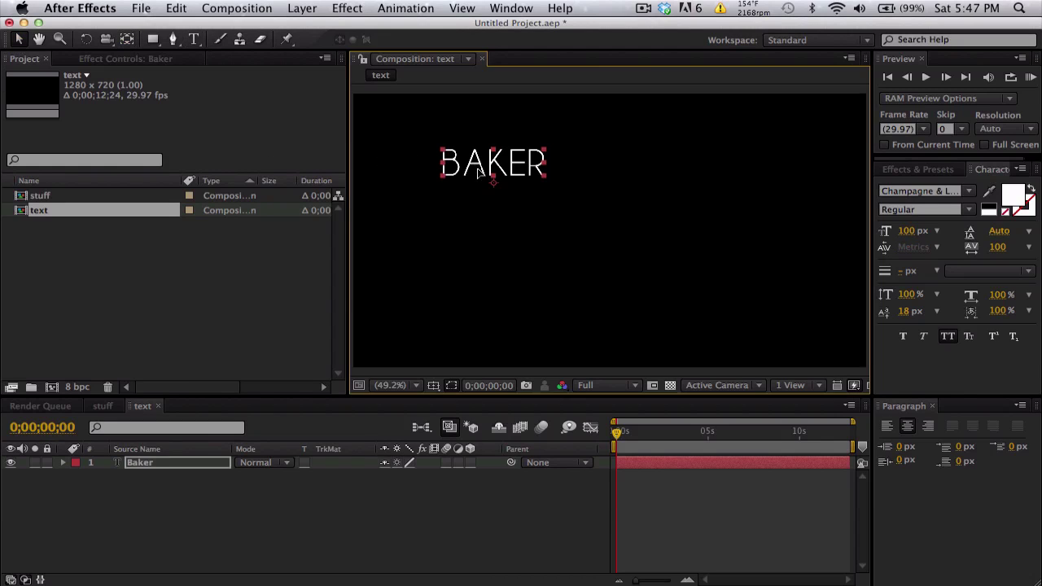
Step: Enlarge BAKER to 202 px and move it toward the frame centre
drag(481, 173, 574, 218)
double_click(573, 218)
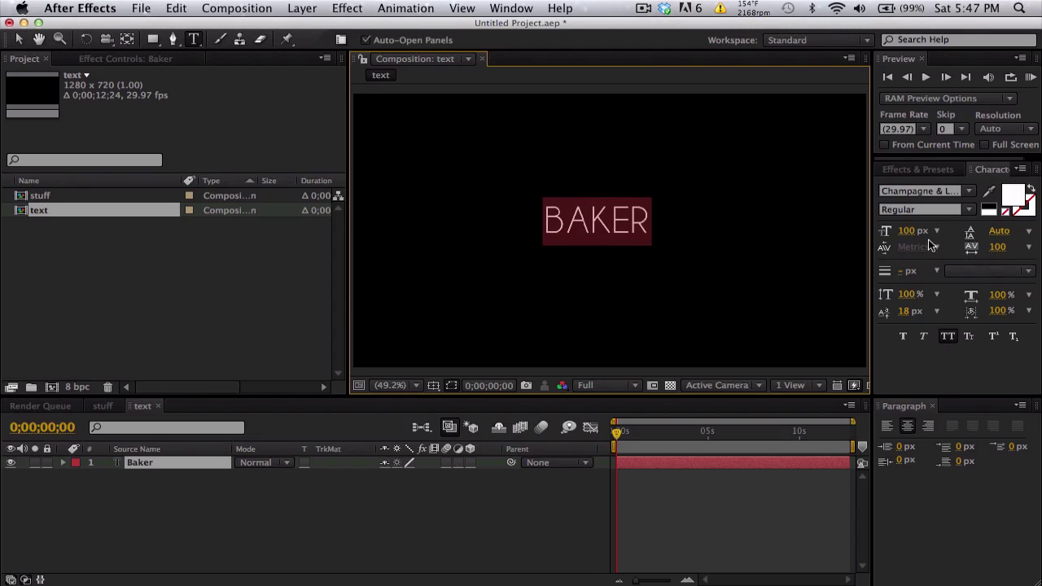
drag(911, 233, 952, 235)
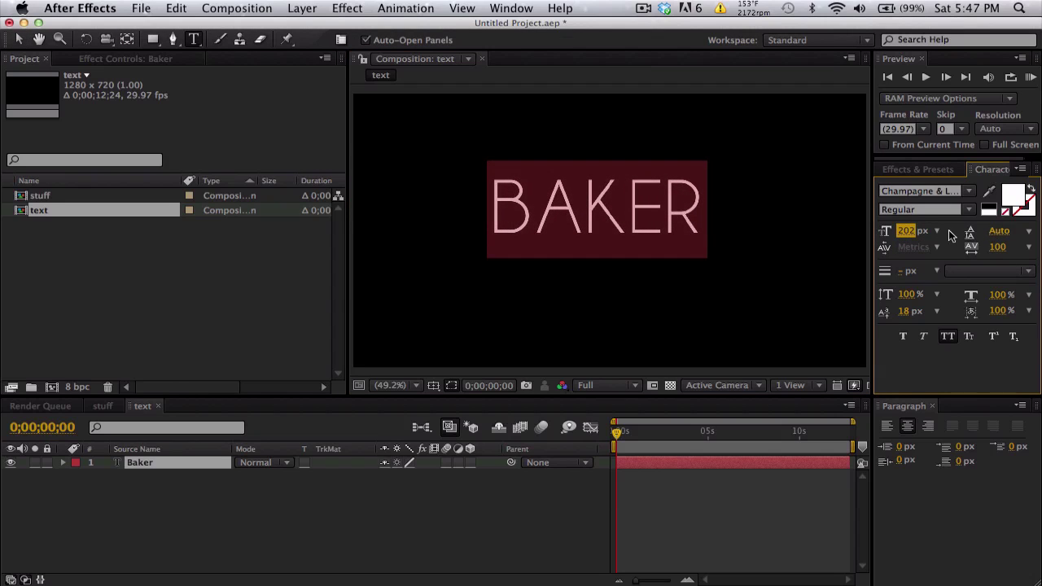
click(17, 39)
click(620, 222)
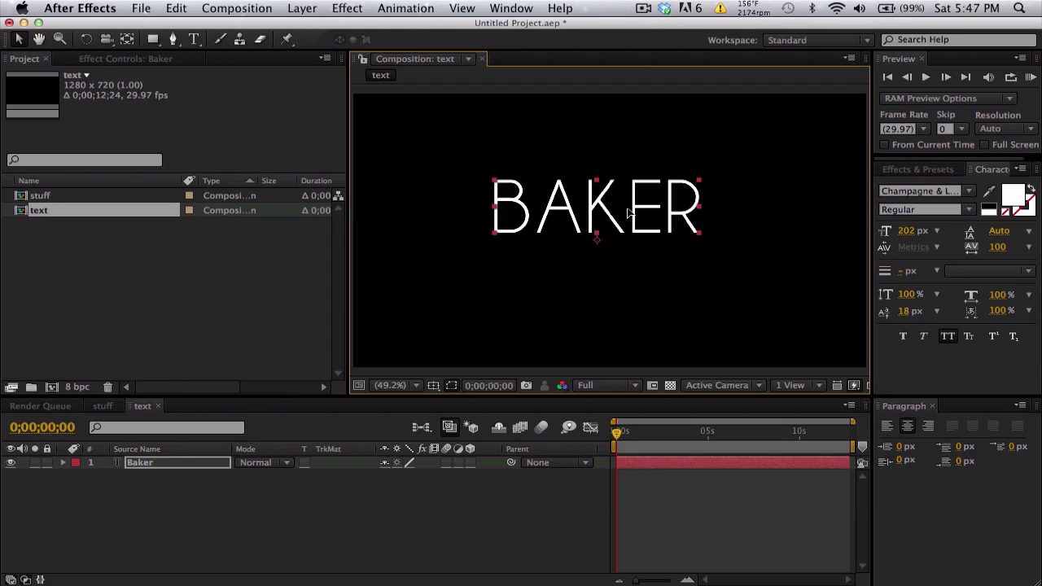
drag(628, 222, 628, 240)
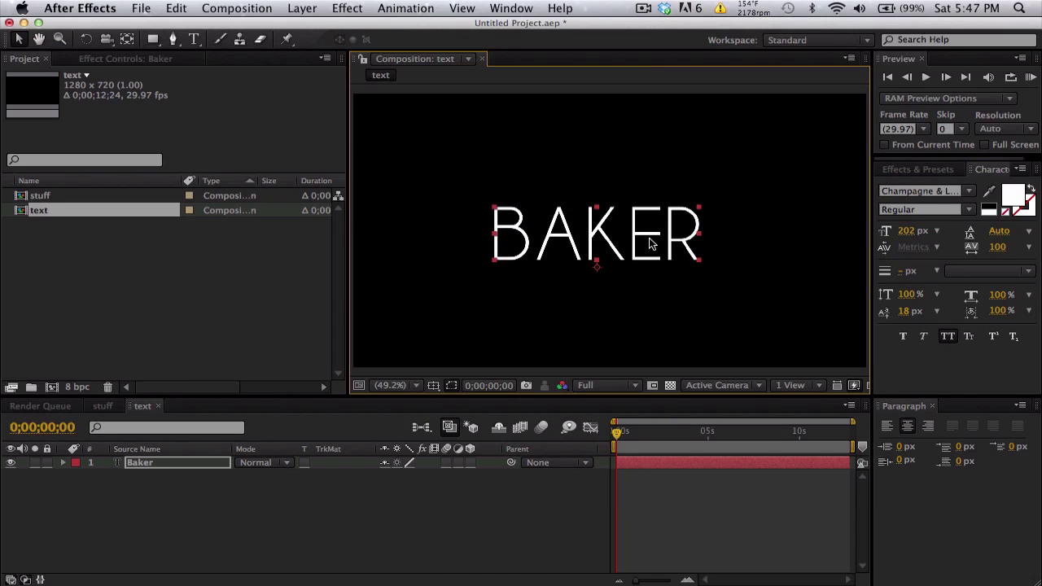
Step: Centre BAKER against the title/action safe guides, then check it on the transparency grid
click(433, 385)
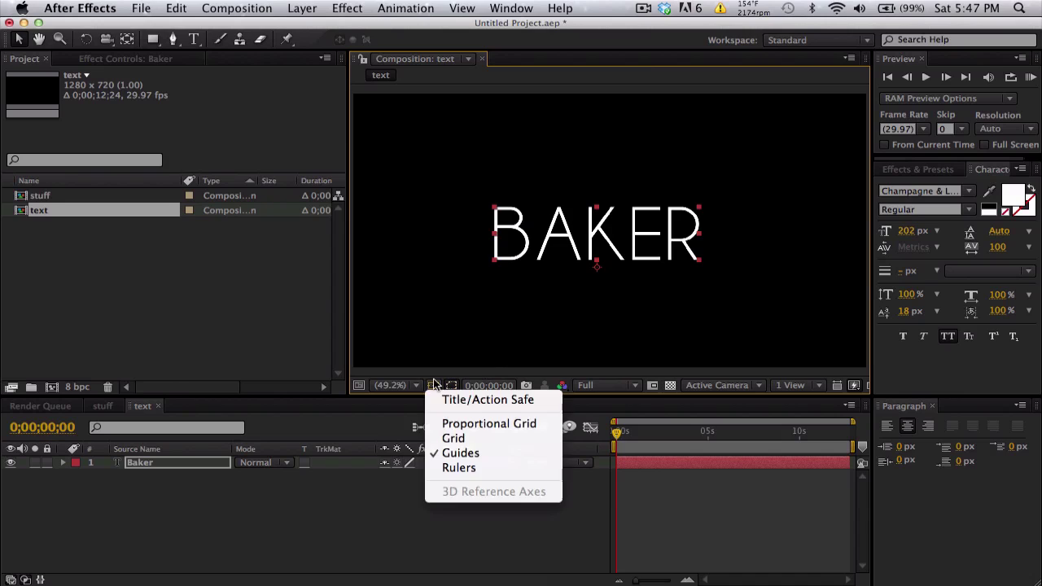
click(460, 397)
drag(628, 245, 641, 242)
click(433, 385)
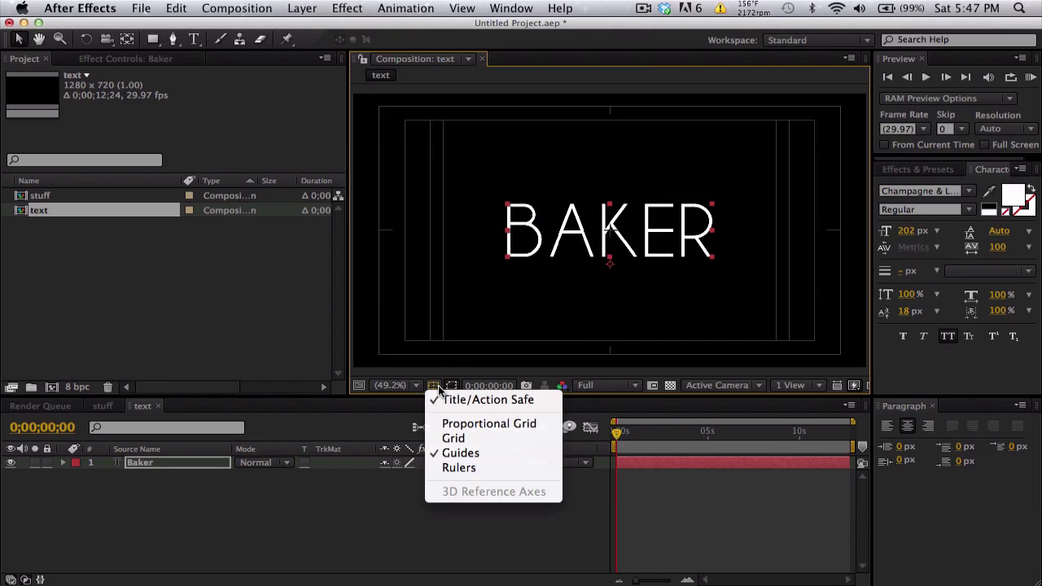
click(440, 398)
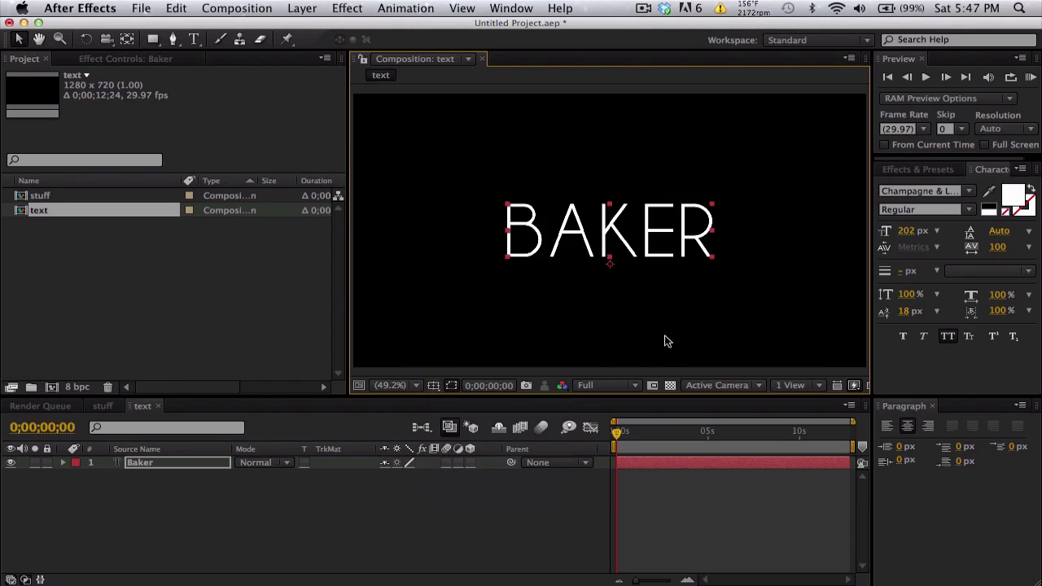
click(671, 385)
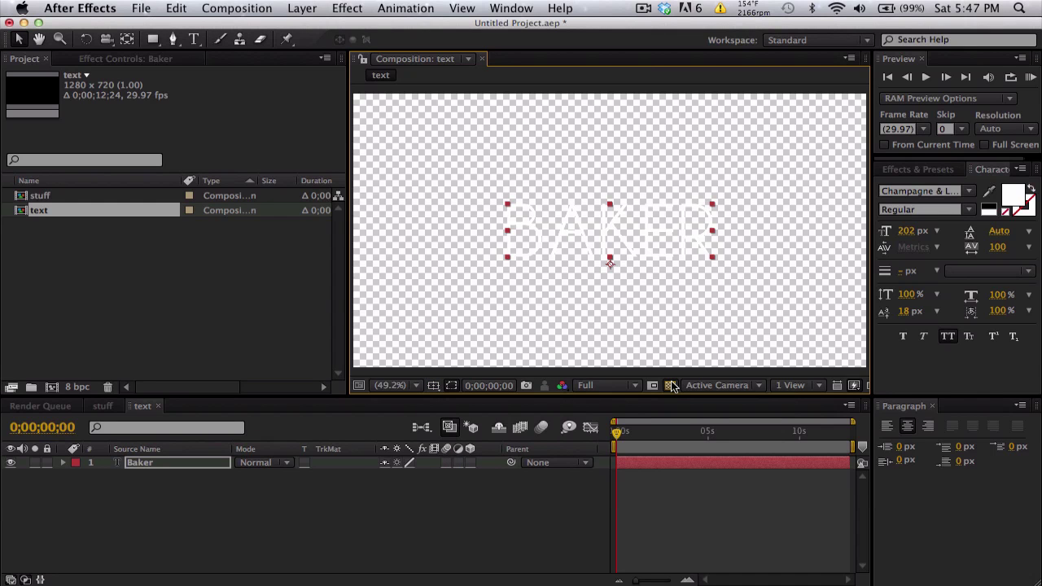
click(671, 385)
click(671, 385)
click(671, 385)
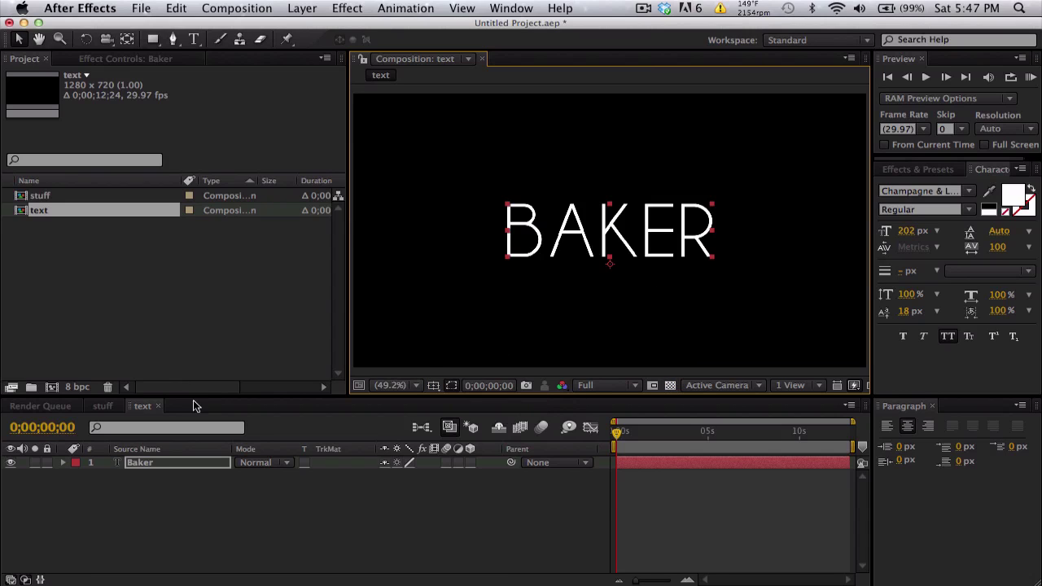
Step: Nest the text composition into stuff and trim its end to the current time
click(111, 409)
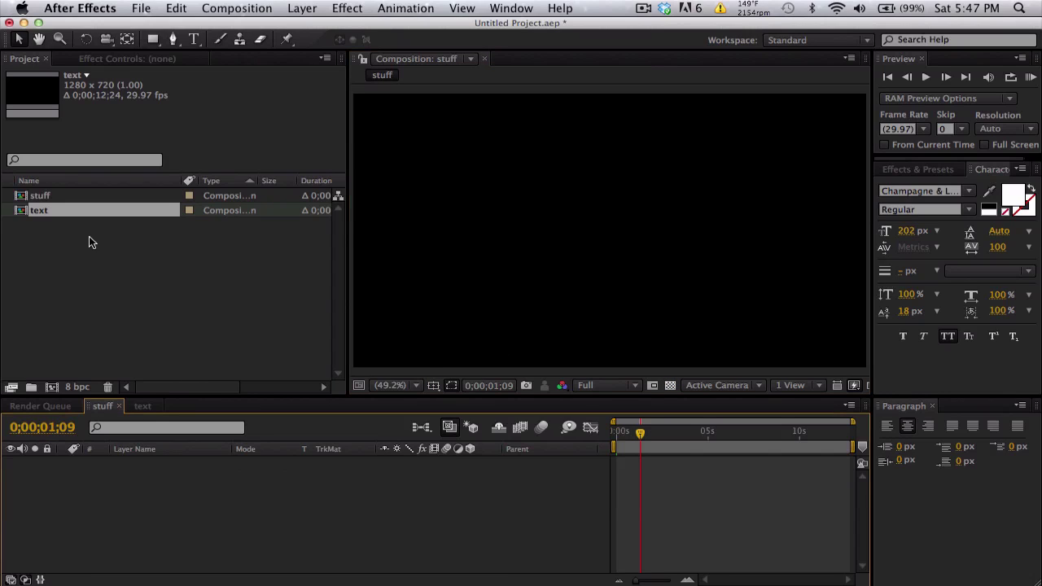
drag(43, 211, 155, 460)
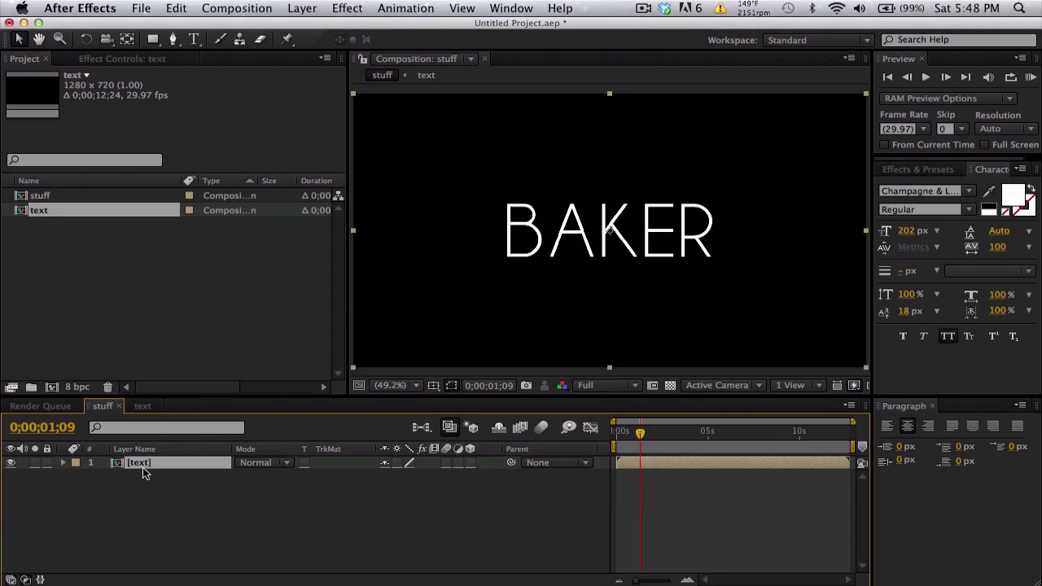
mouse_move(635, 432)
mouse_down()
mouse_move(620, 433)
mouse_move(648, 433)
mouse_up()
key(alt+bracketright)
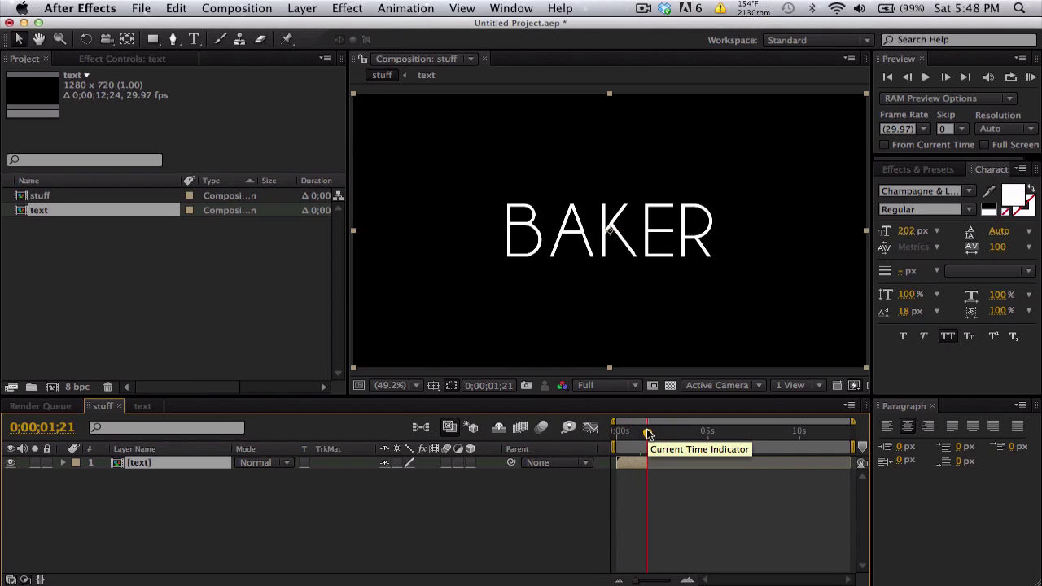
Step: Add a solid named form starting at 0;00;01;21, zoom the timeline, close Paragraph
click(302, 8)
mouse_move(318, 19)
click(537, 47)
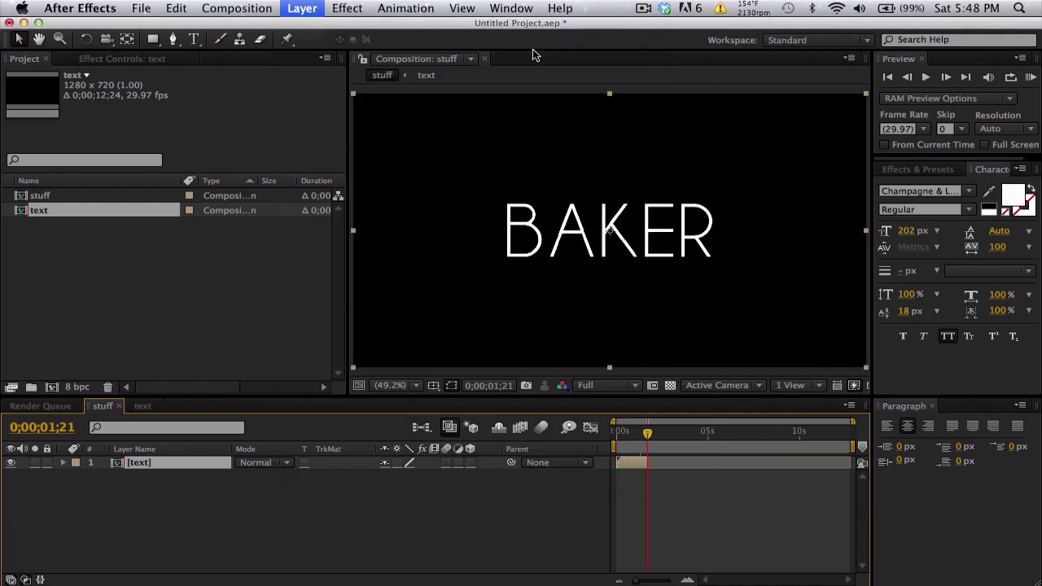
text(form text)
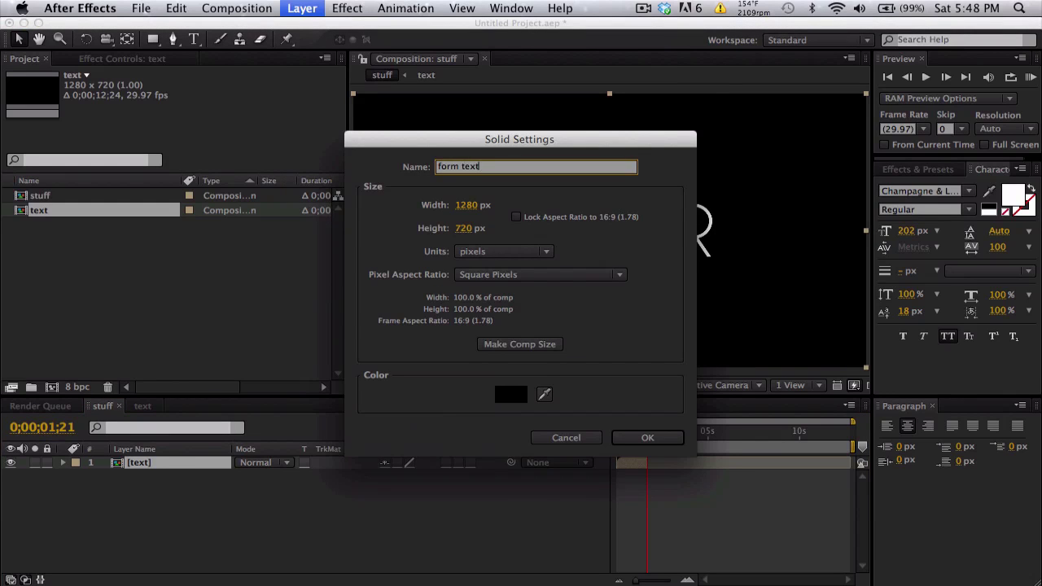
key(Return)
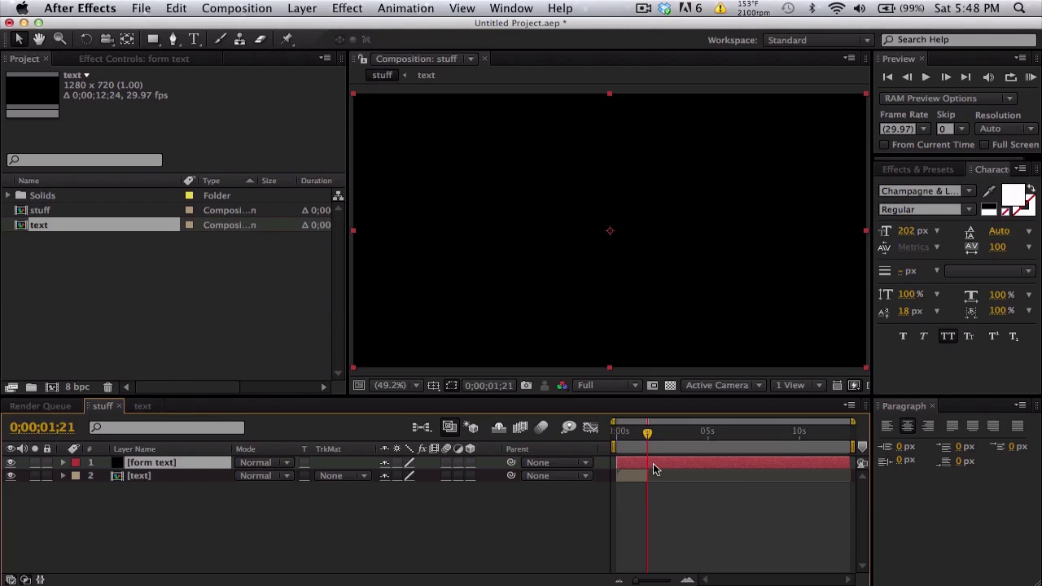
key(alt+bracketleft)
key(equal)
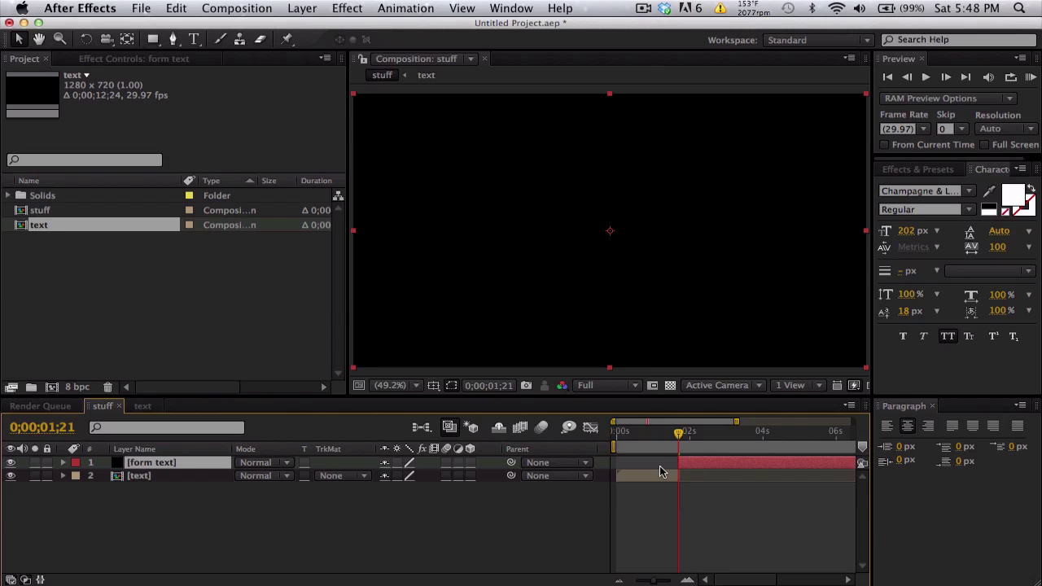
click(932, 405)
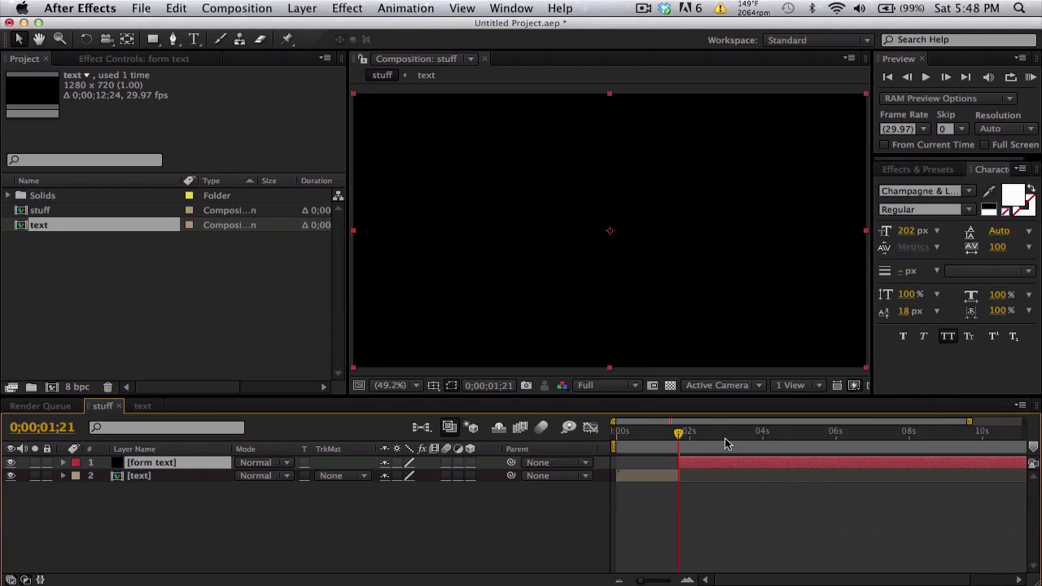
Step: At 0;00;03;18, apply Trapcode Form from Effects & Presets to the form text layer
drag(679, 450, 748, 450)
click(918, 169)
double_click(932, 186)
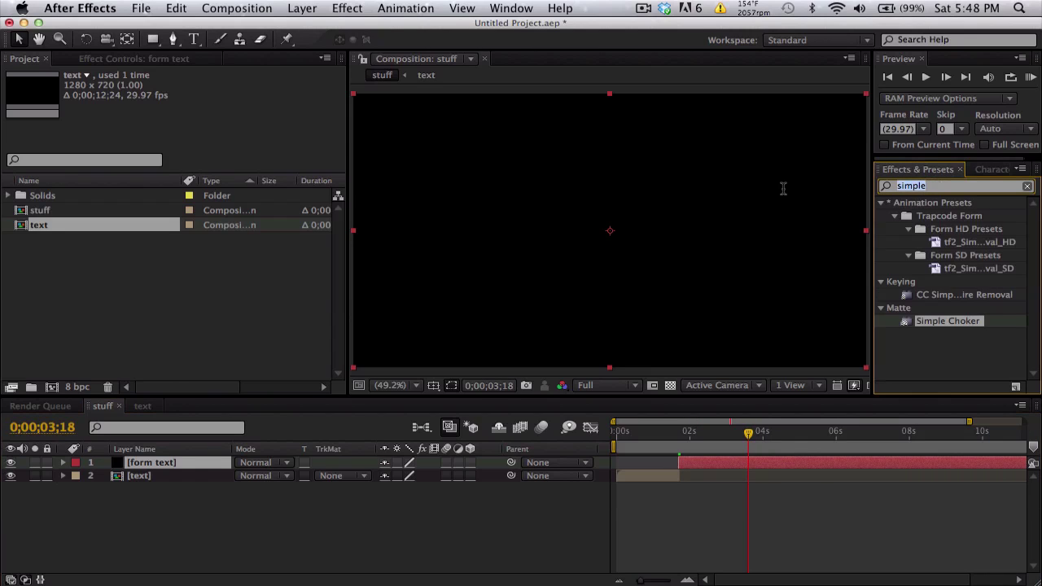
text(form)
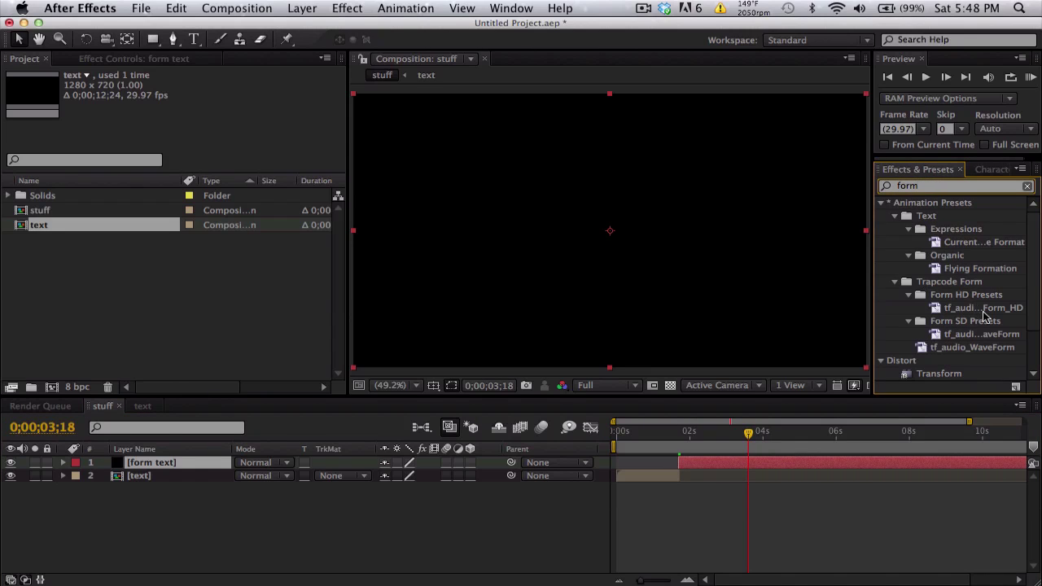
scroll(985, 317, down, 3)
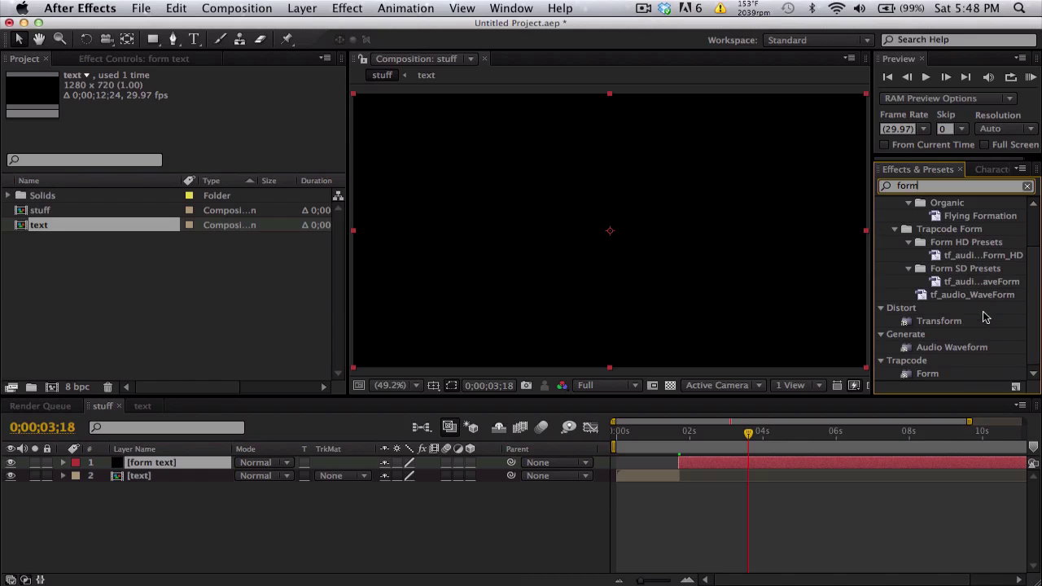
drag(928, 374, 797, 463)
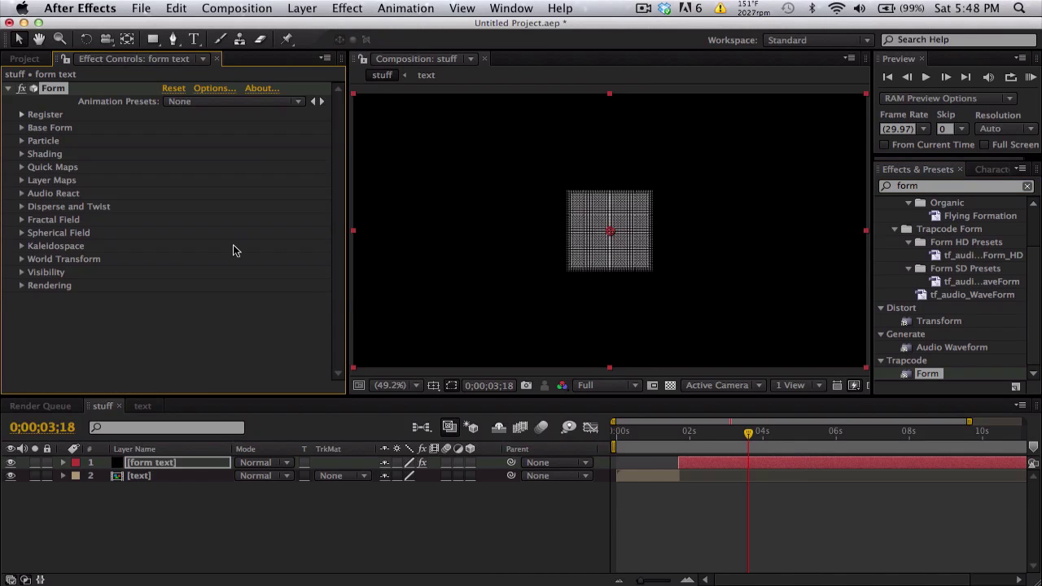
Step: View the particle grid at 100% magnification
click(417, 385)
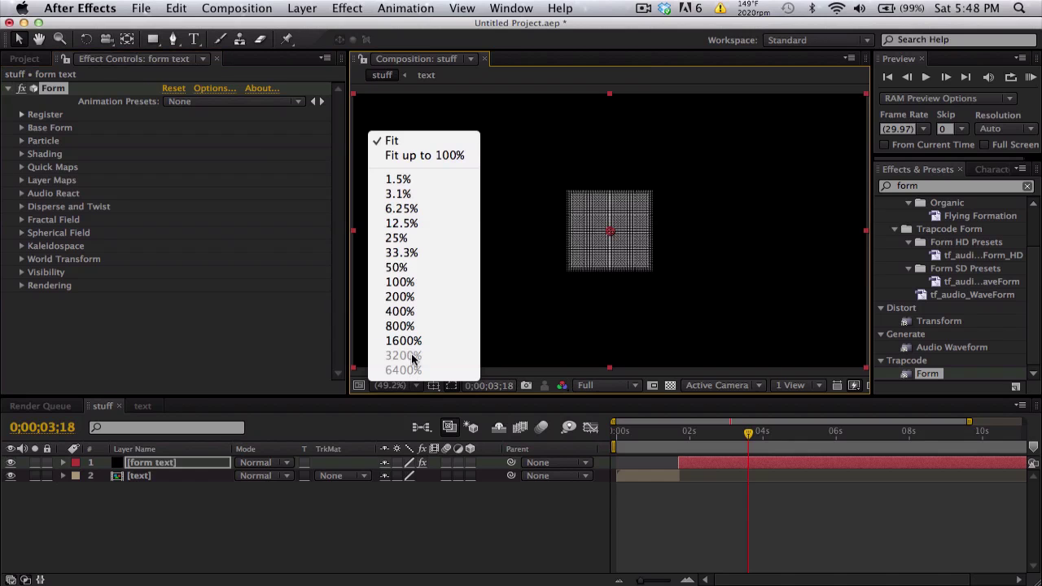
click(423, 283)
mouse_move(582, 258)
mouse_down()
mouse_move(612, 256)
mouse_move(579, 242)
mouse_move(584, 255)
mouse_up()
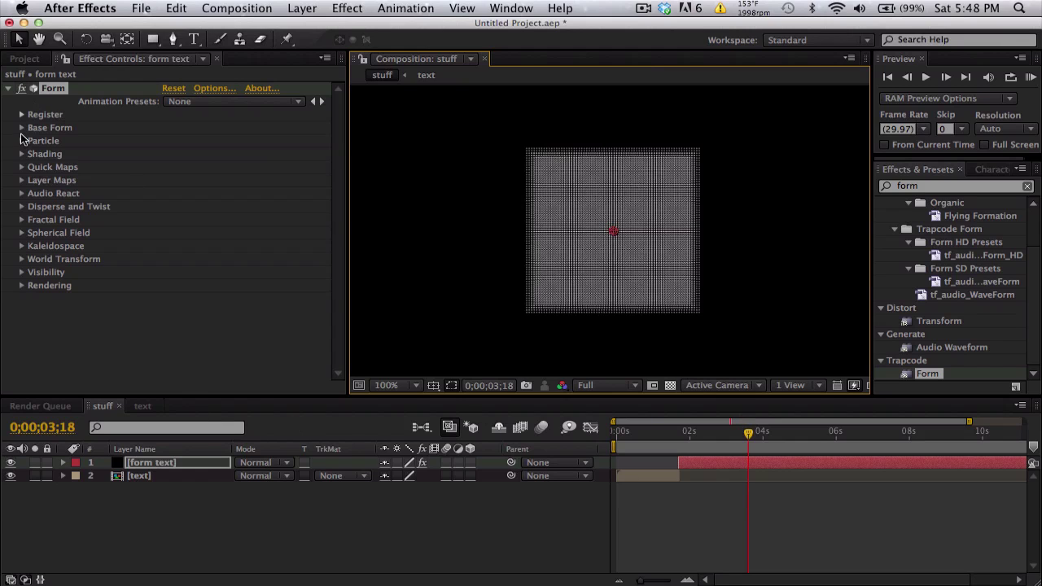
Step: Set Form's Base Form Size X to 1280 and Size Y to 720
click(22, 127)
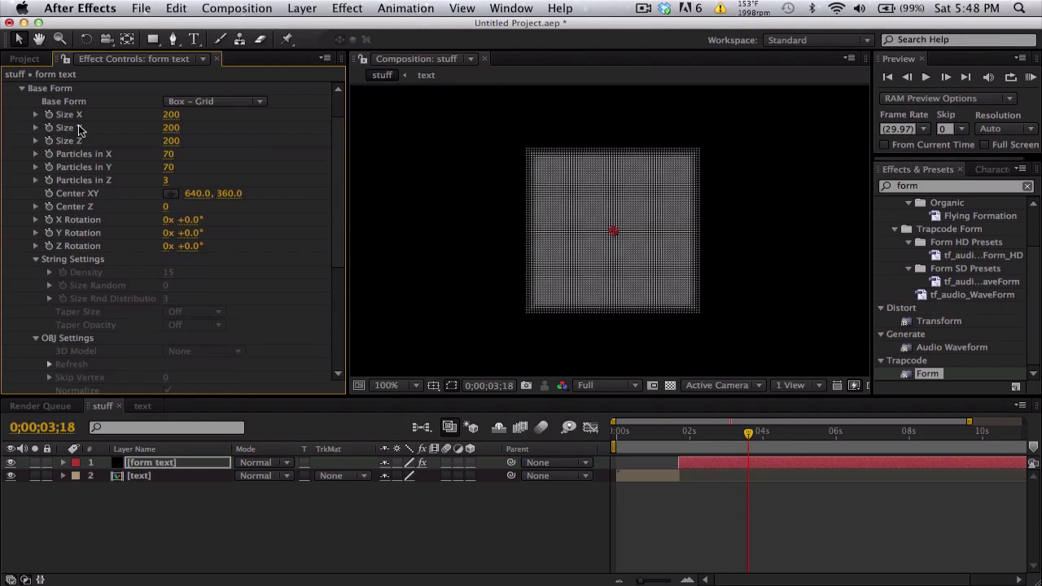
click(172, 114)
text(1280)
key(Return)
click(169, 127)
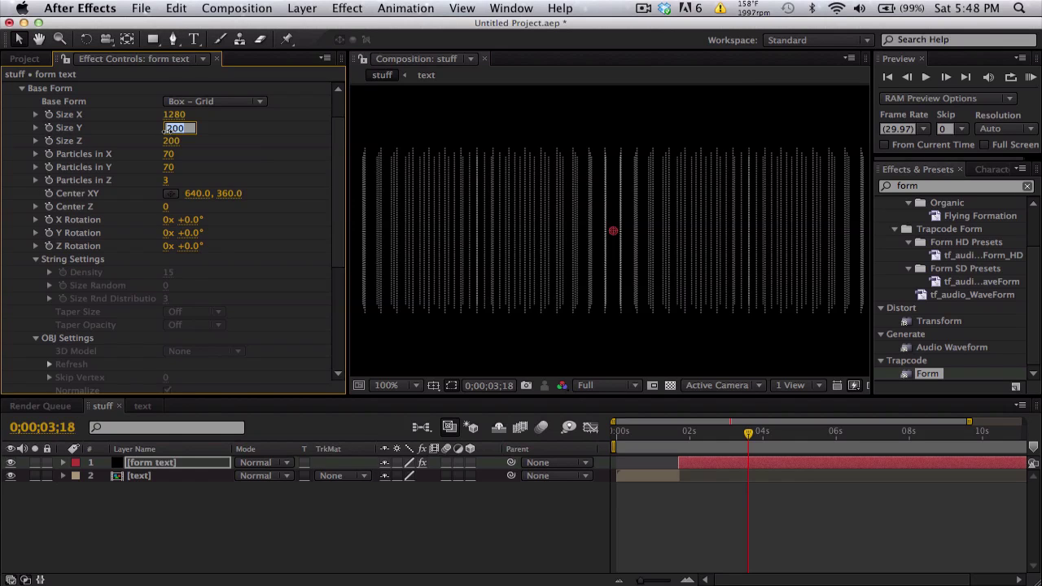
text(720)
key(Return)
Step: Set Particles in Z to 1 and fit the composition in the viewer
key(h)
drag(581, 268, 640, 214)
key(v)
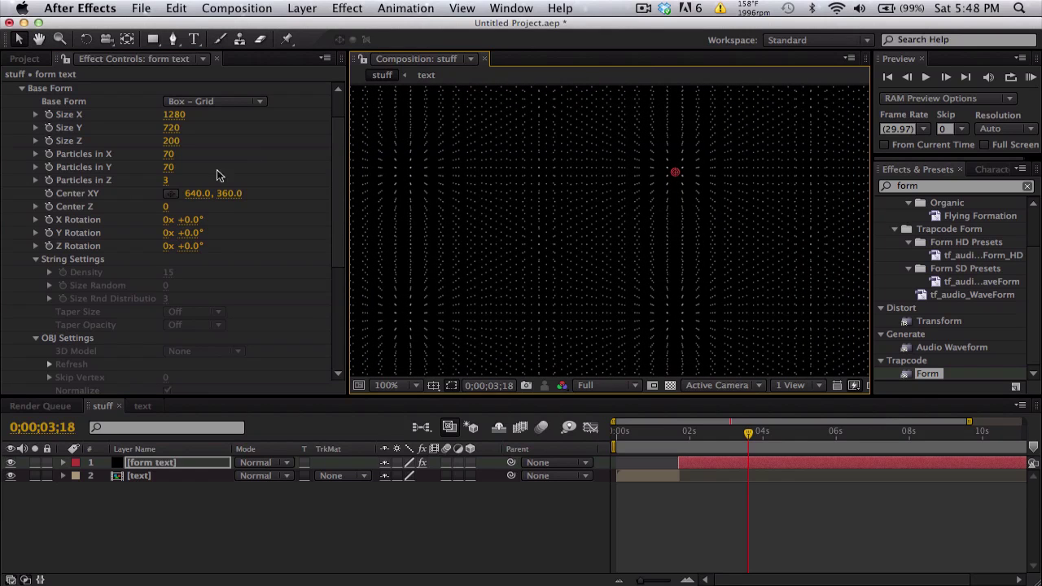
click(167, 180)
key(Return)
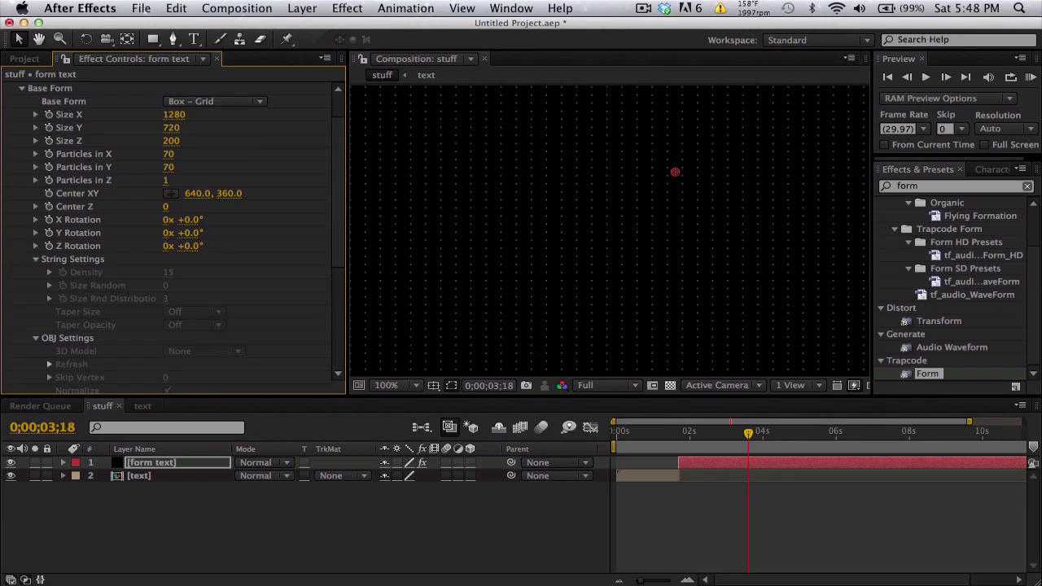
click(417, 385)
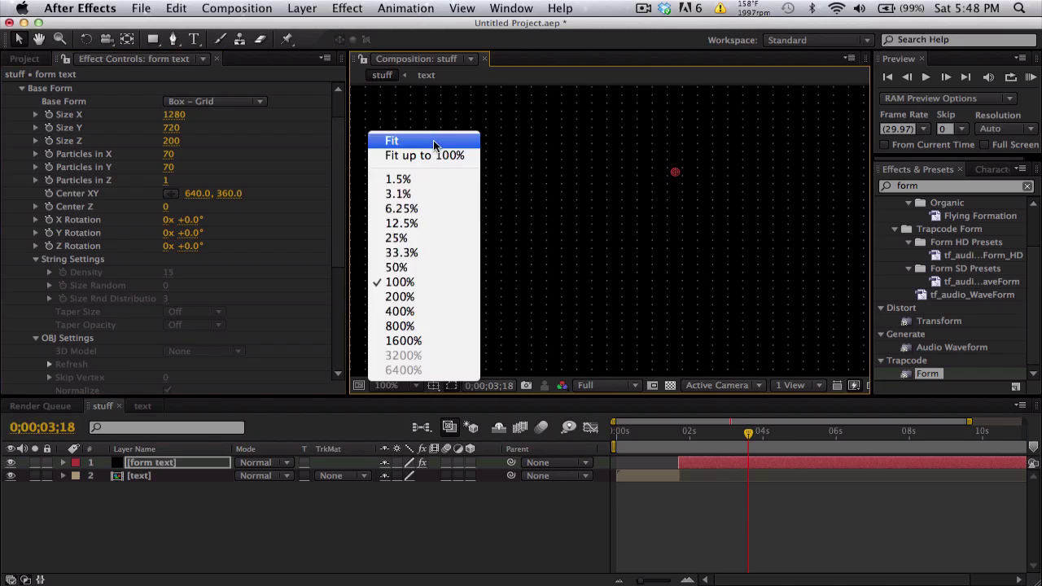
click(434, 142)
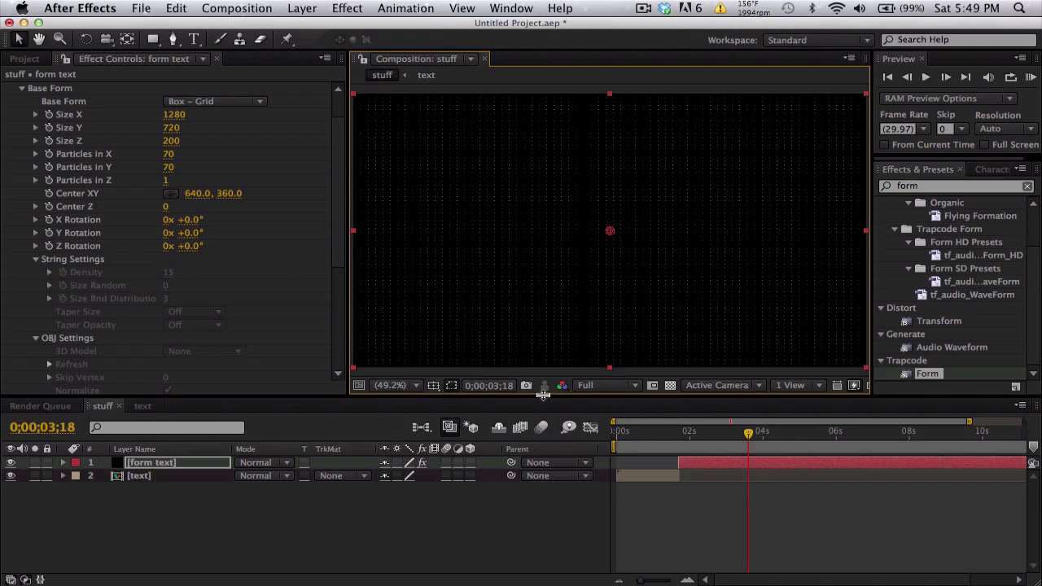
Step: Collapse Base Form and expand Layer Maps, collapsing each individual map
click(21, 91)
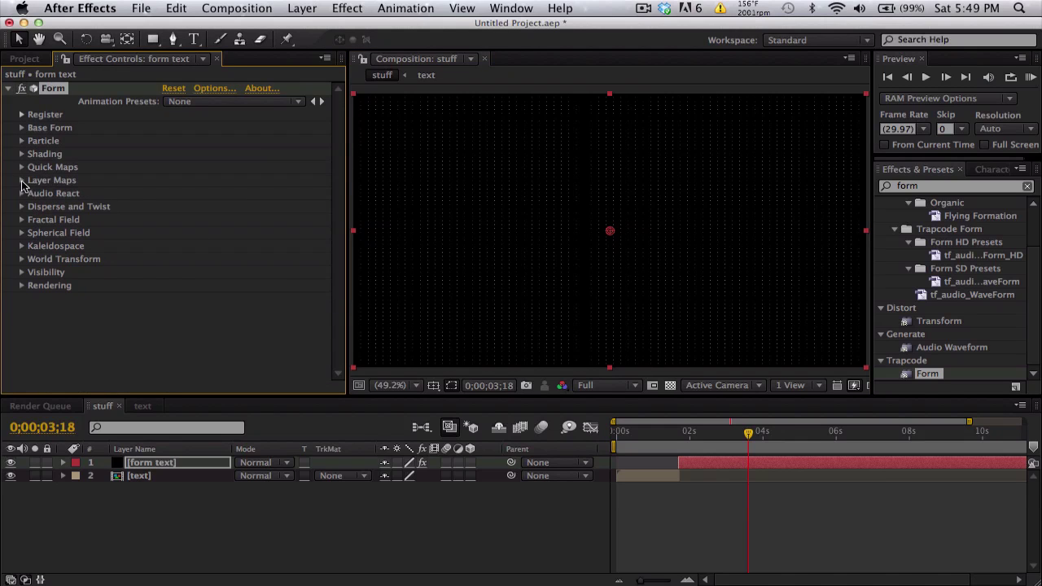
click(22, 180)
scroll(119, 168, up, 3)
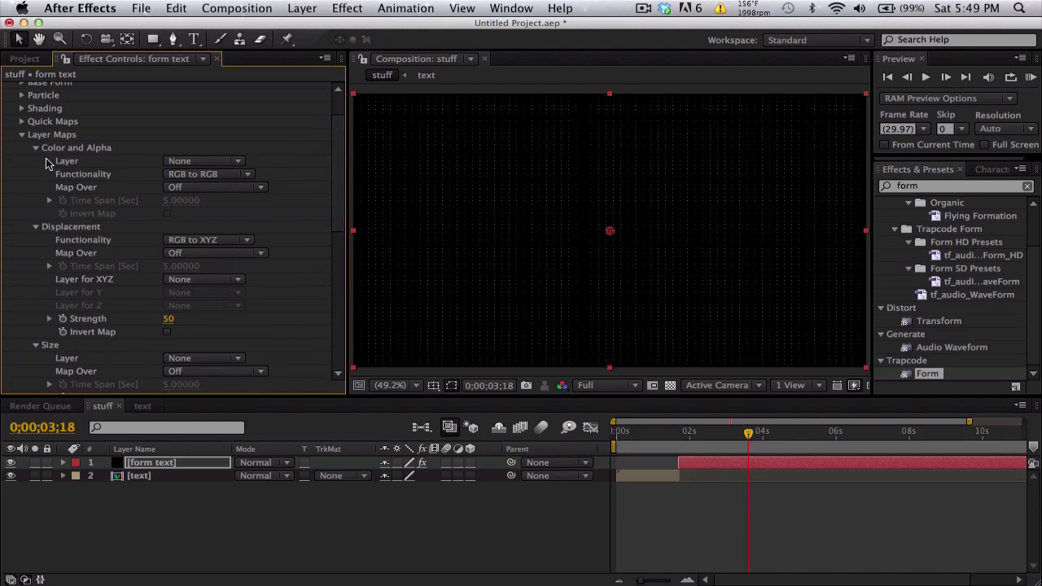
click(36, 147)
click(36, 161)
click(36, 174)
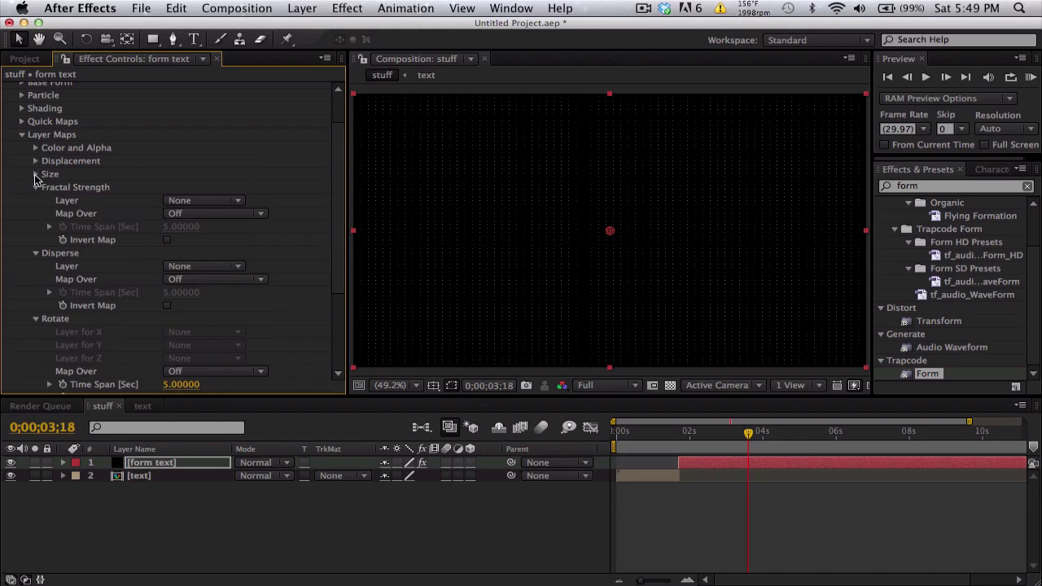
click(36, 187)
click(36, 200)
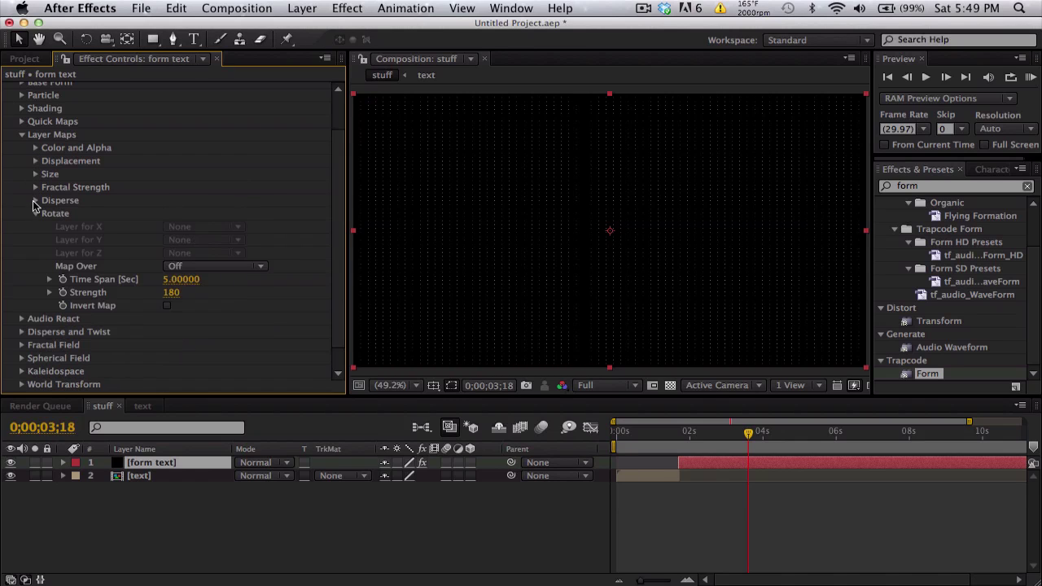
click(36, 213)
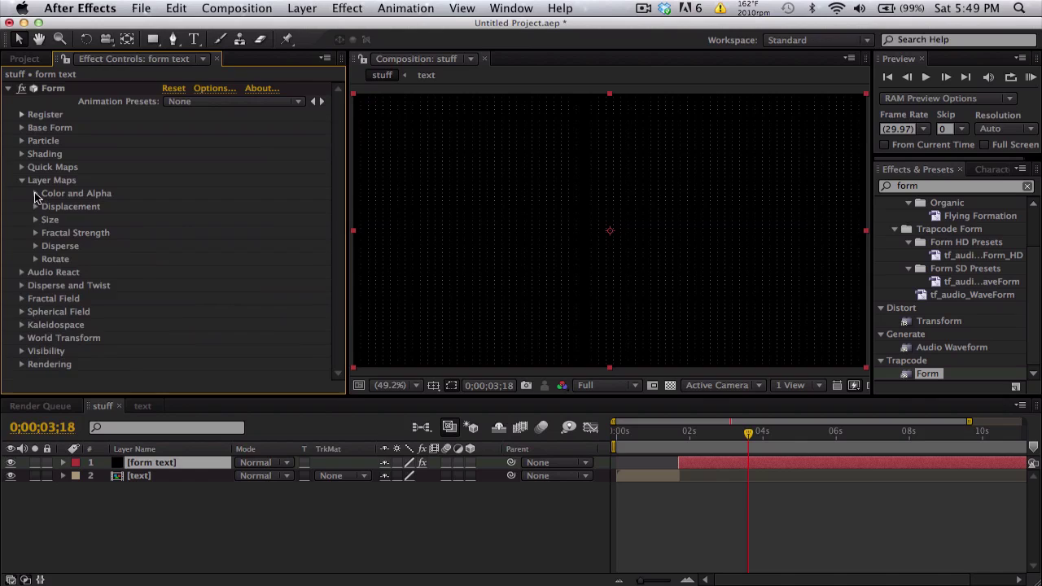
Step: Set the Color and Alpha map to layer 2. text, RGBA to RGBA, mapped over XY
click(35, 193)
click(173, 210)
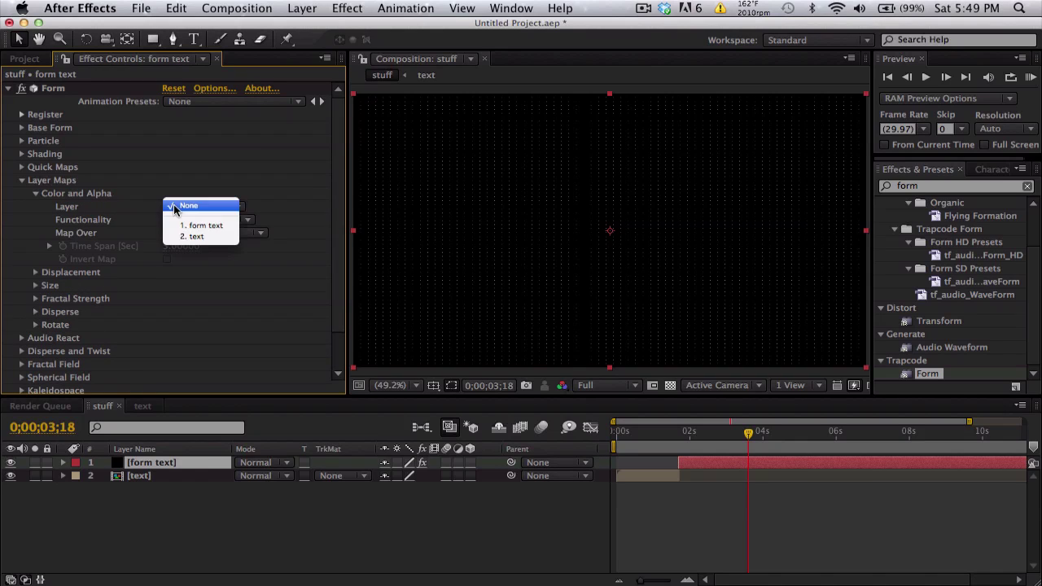
click(211, 239)
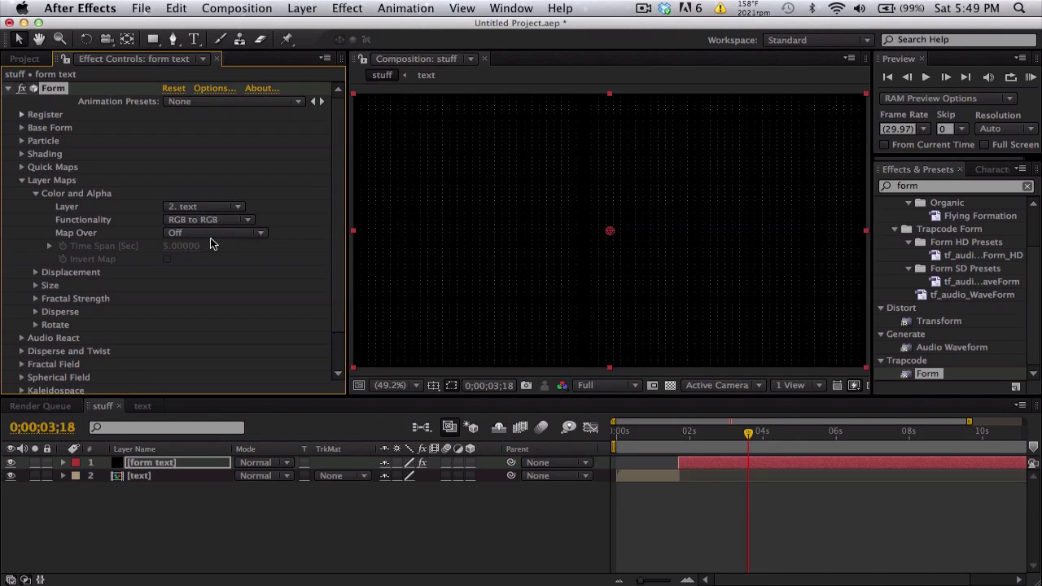
click(225, 228)
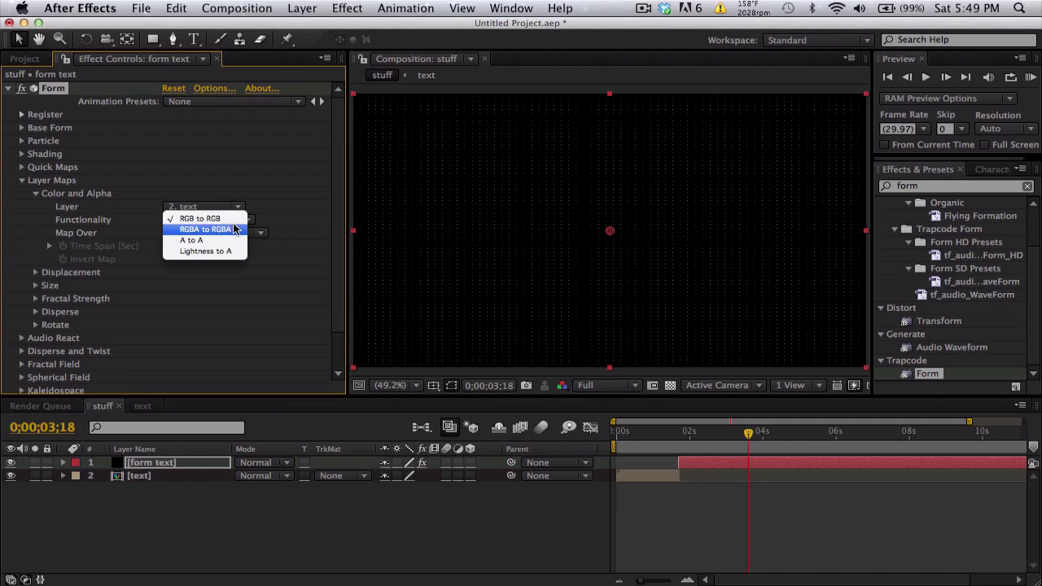
click(241, 230)
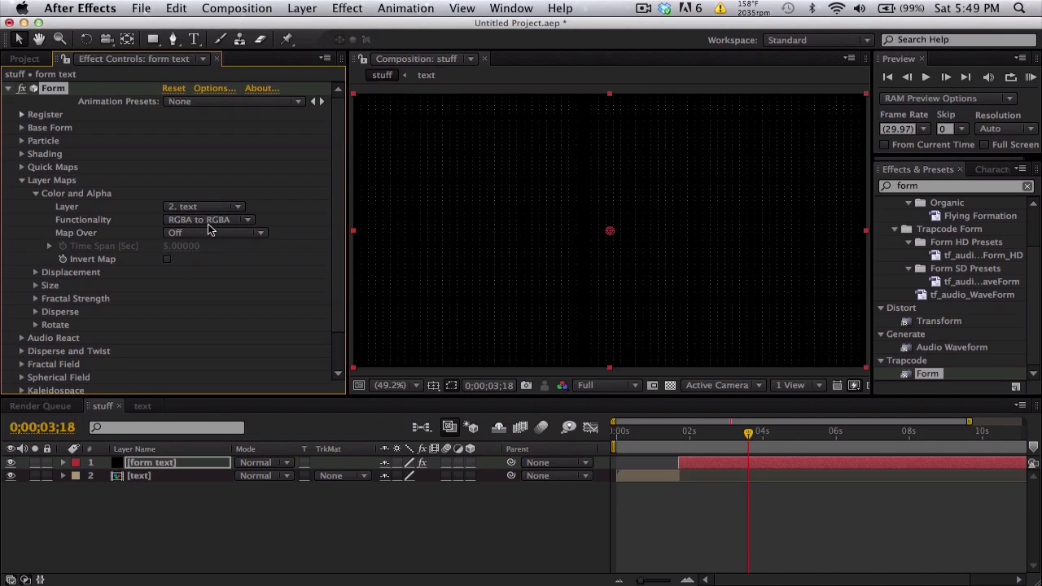
click(212, 232)
click(214, 246)
Step: View the composition at 100% and collapse Layer Maps
click(405, 385)
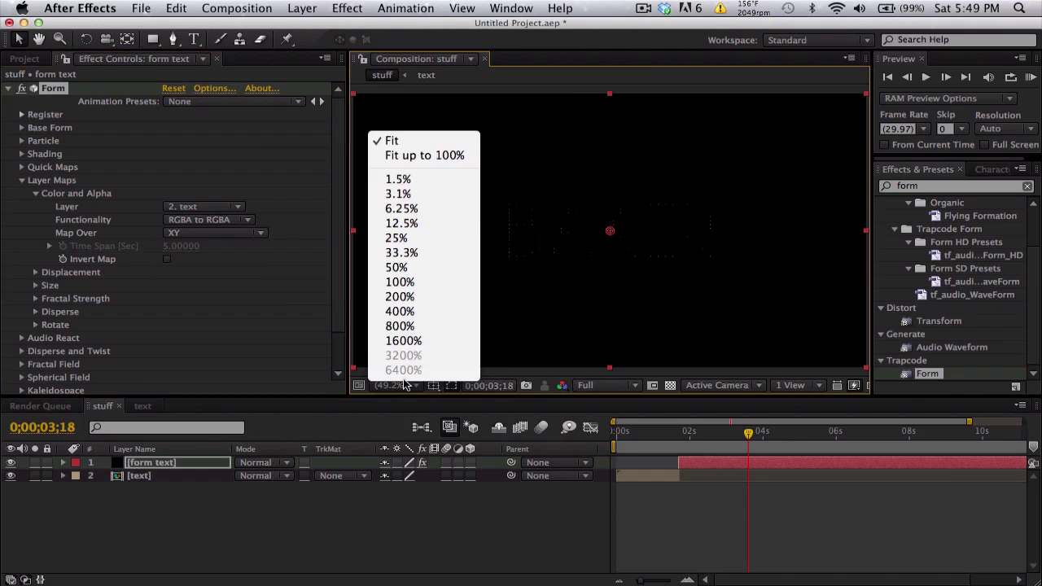
click(407, 282)
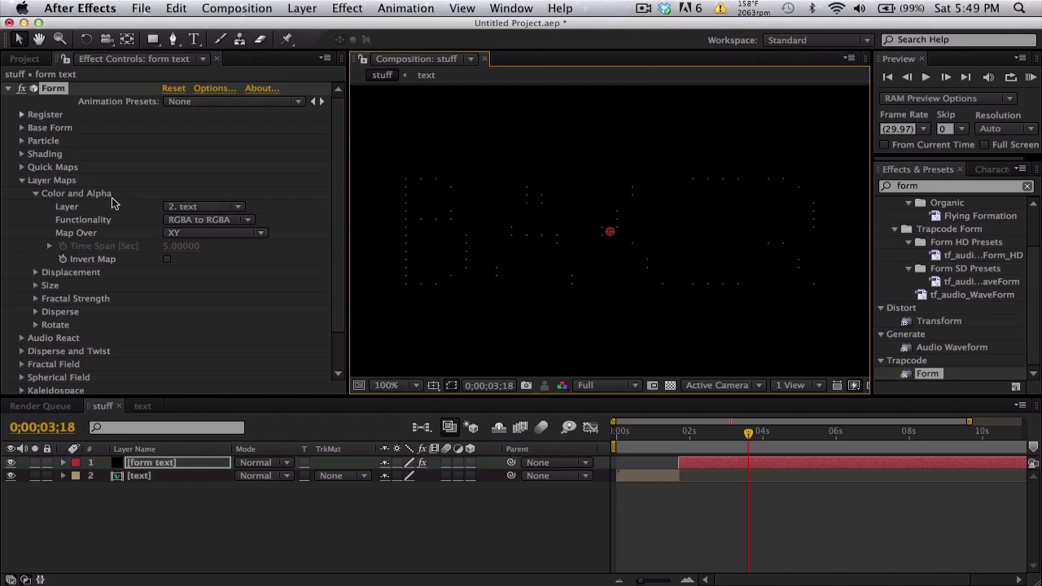
click(22, 182)
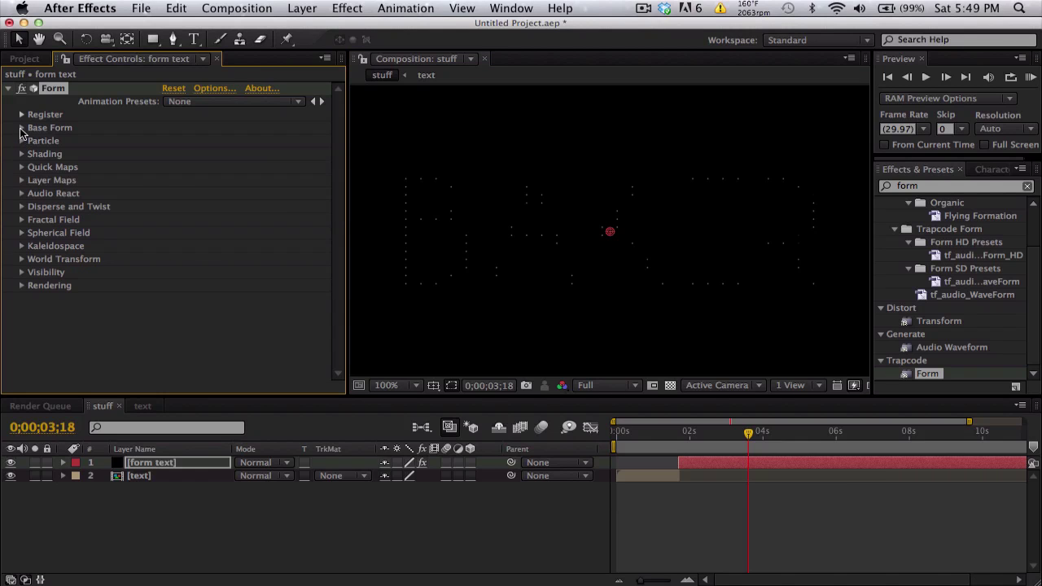
Step: Set Form's Base Form Particles in X to 1280 and Particles in Y to 720
click(22, 129)
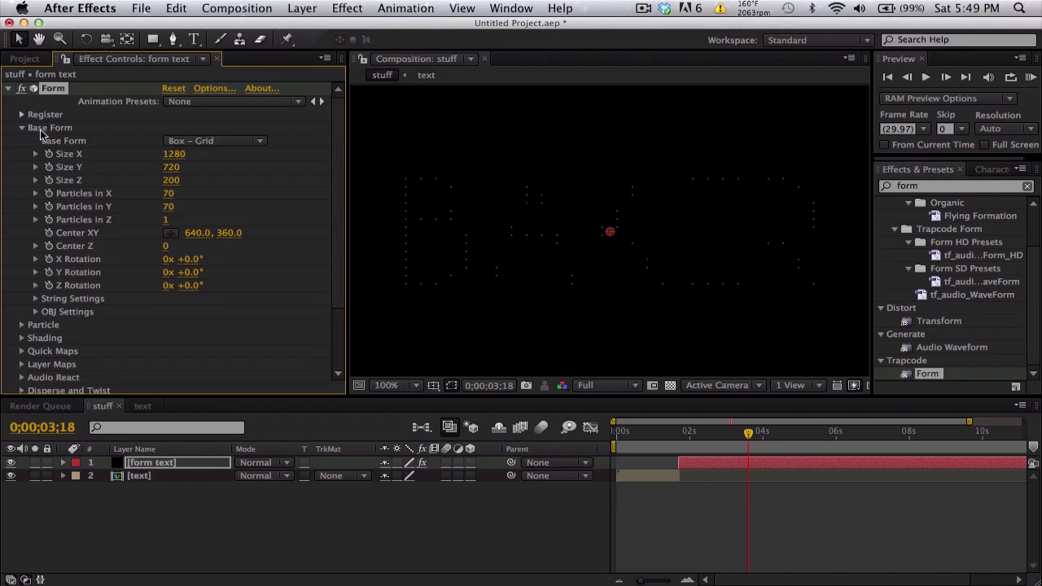
click(167, 194)
text(1280)
key(Return)
click(167, 206)
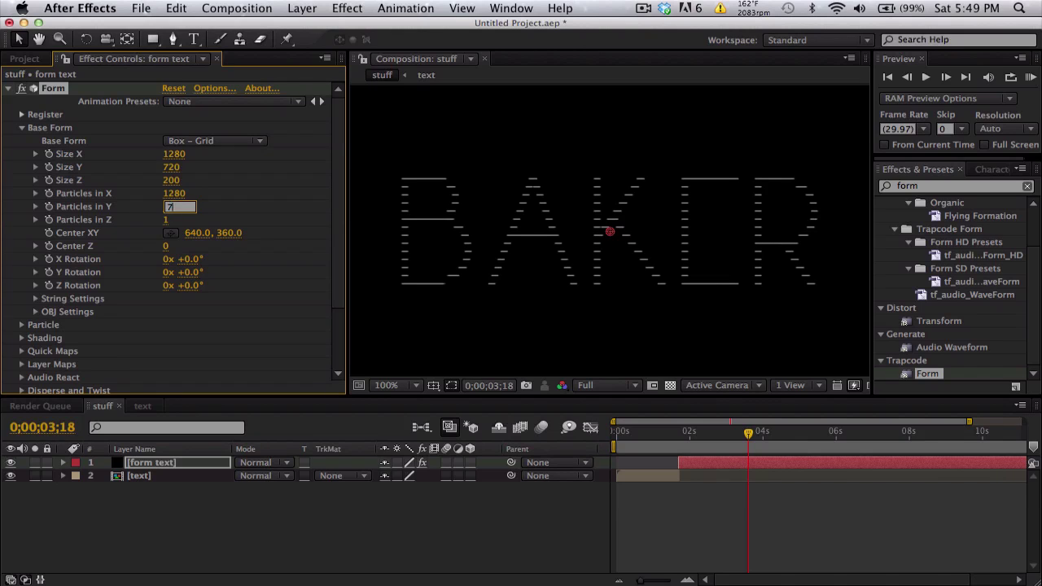
text(720)
key(Return)
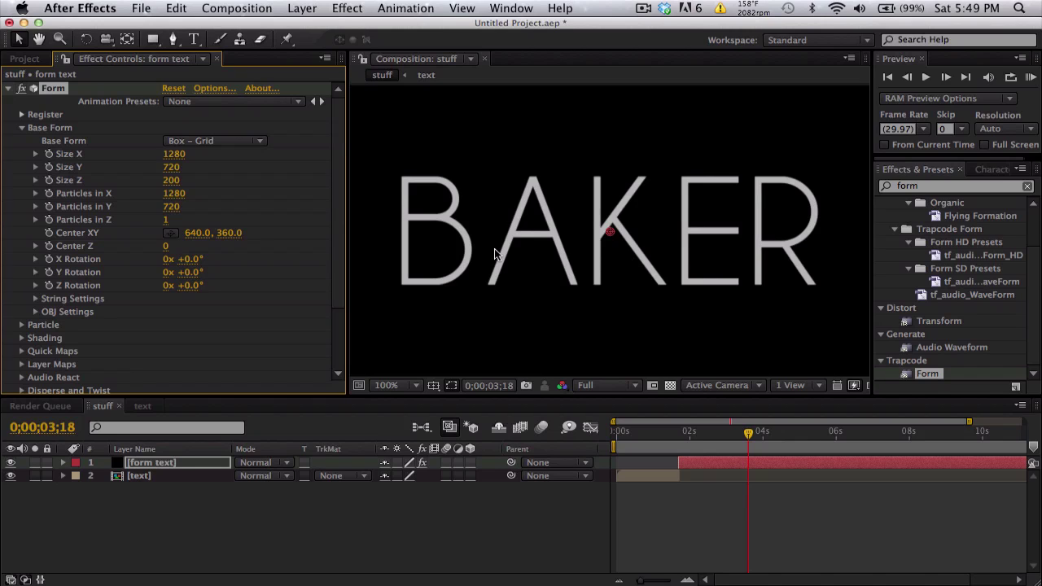
Step: In Particle settings, set particle Size to 5, then reduce it to 1
click(22, 326)
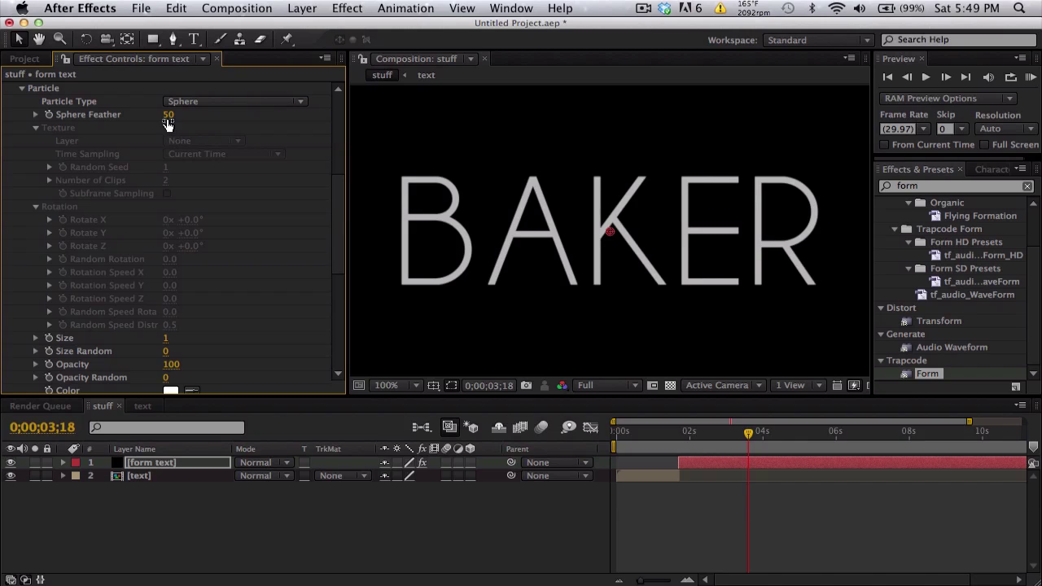
scroll(187, 261, down, 1)
click(168, 326)
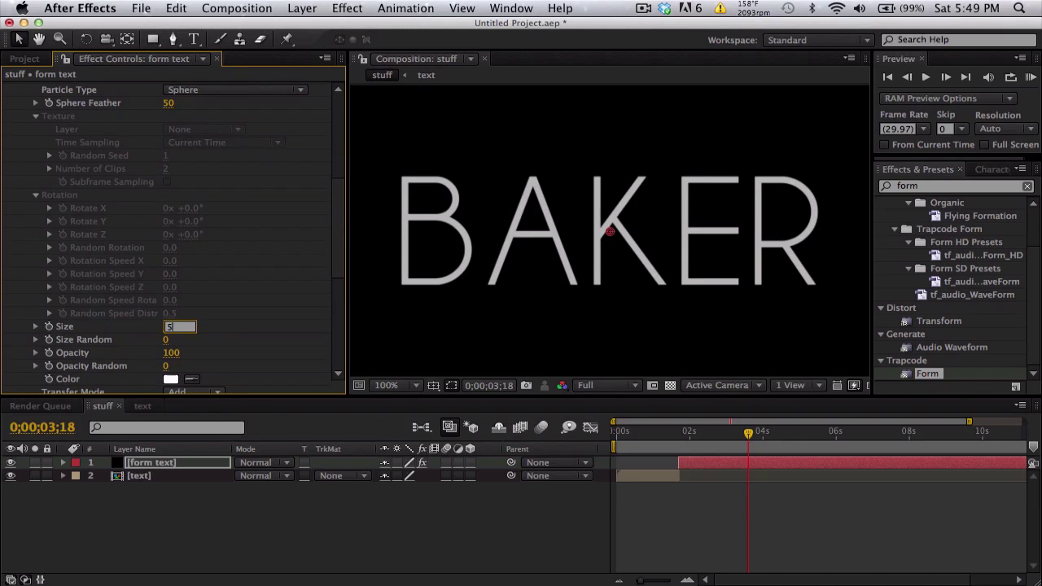
key(Return)
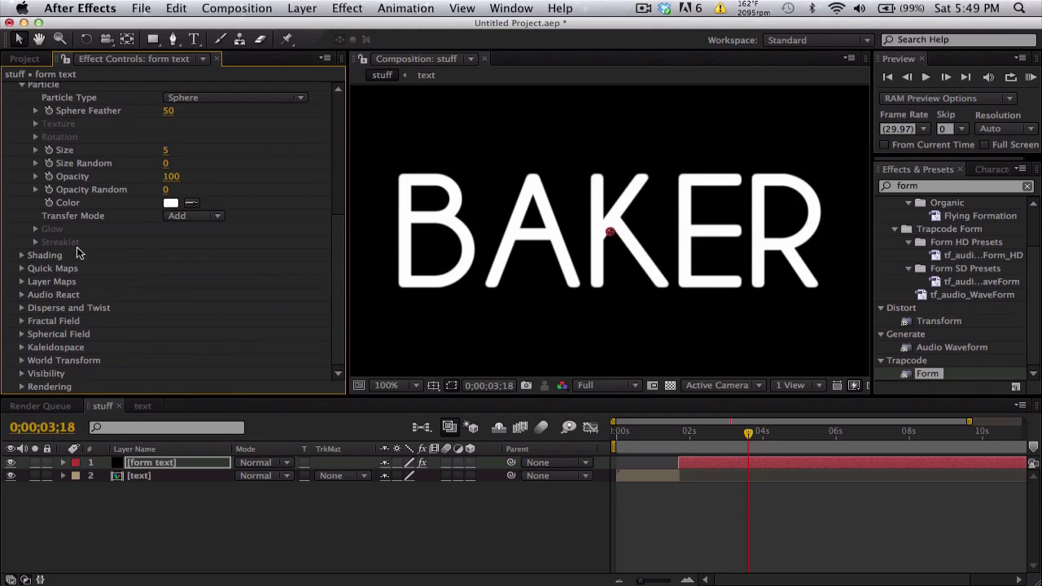
scroll(129, 240, up, 1)
click(166, 161)
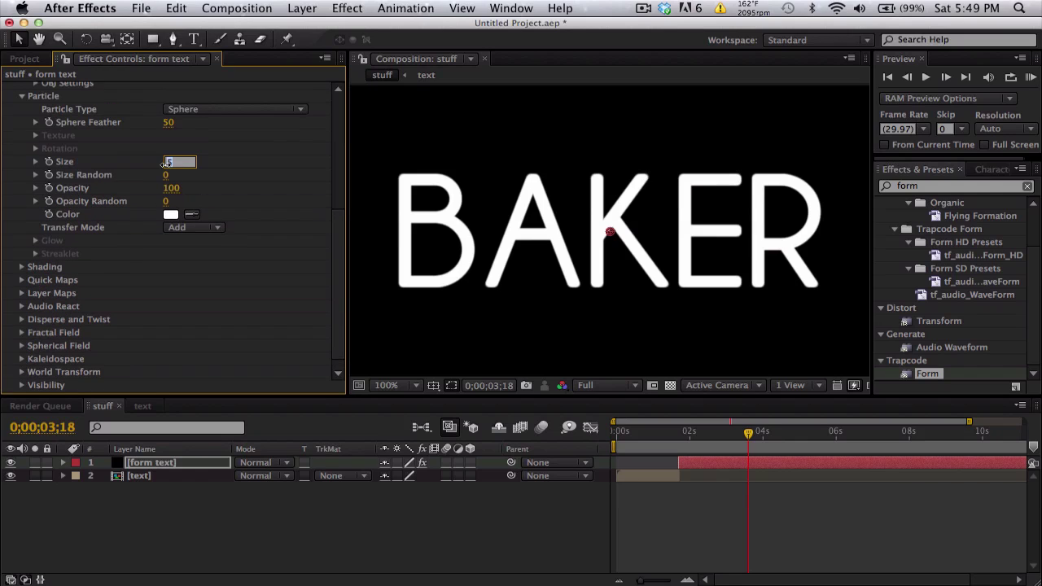
text(1)
key(Return)
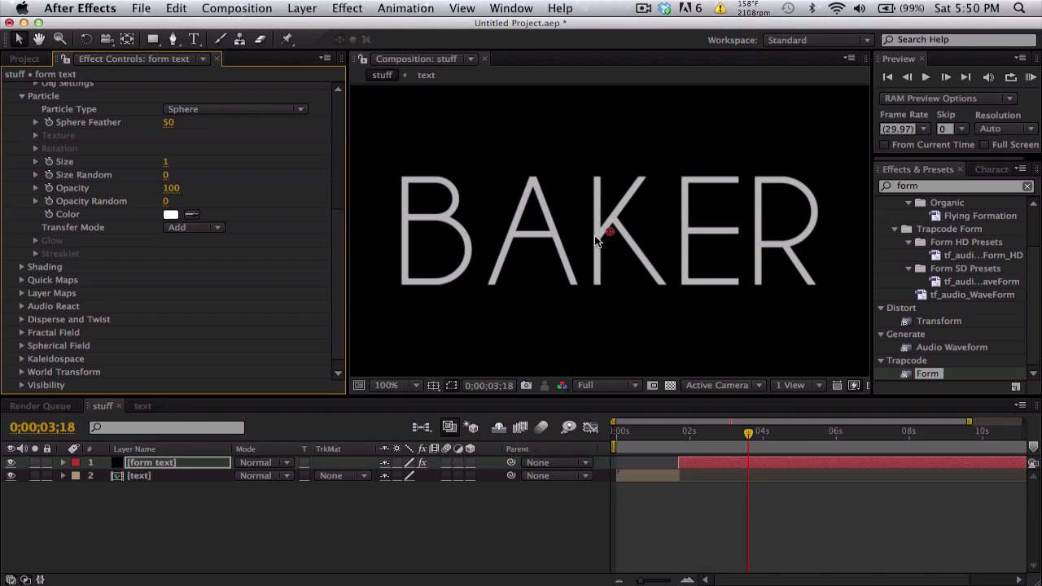
scroll(197, 220, up, 12)
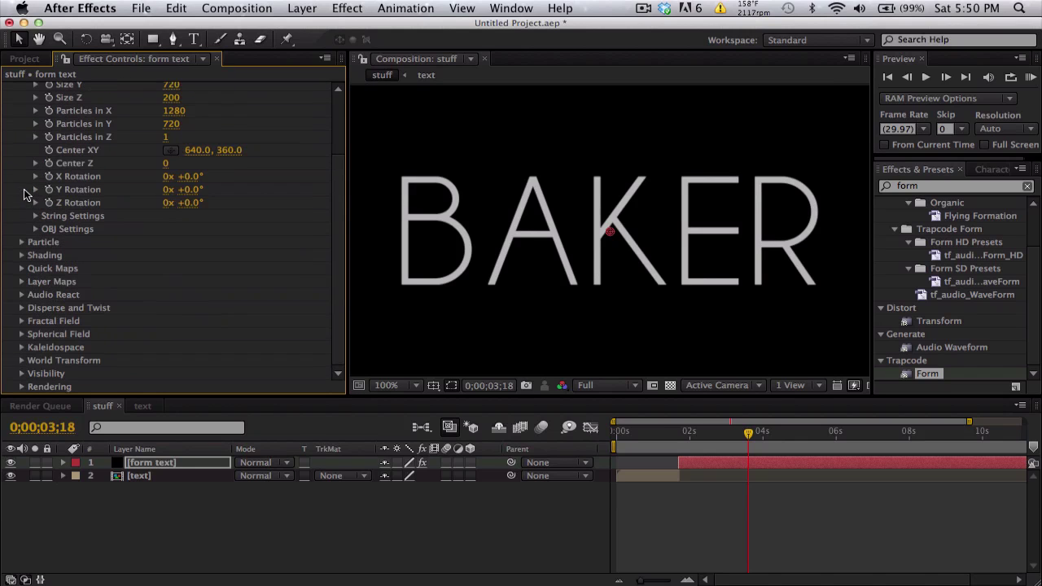
mouse_move(659, 437)
mouse_down()
mouse_move(718, 435)
mouse_move(649, 435)
mouse_up()
click(693, 437)
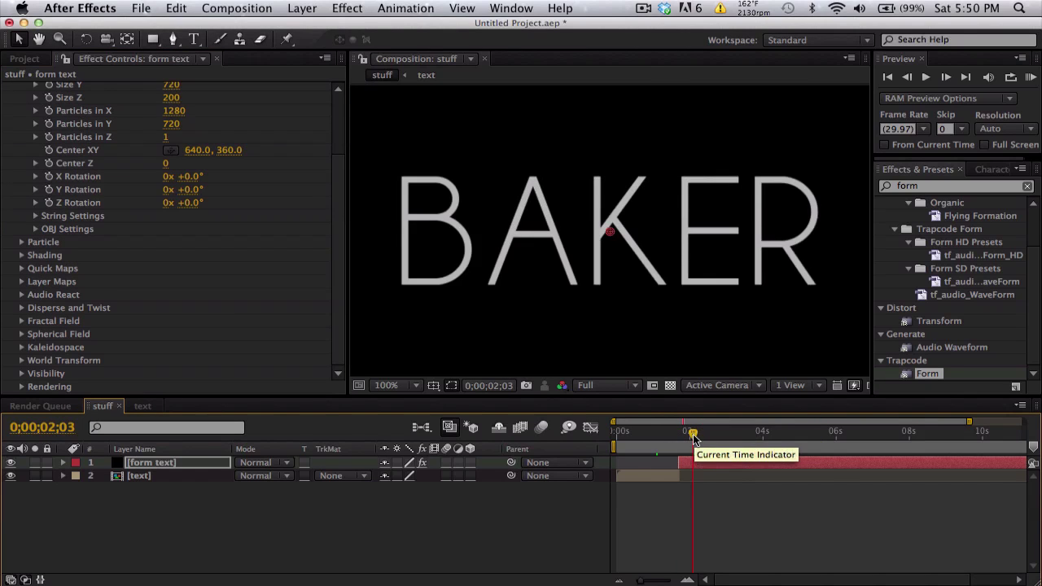
scroll(263, 199, up, 5)
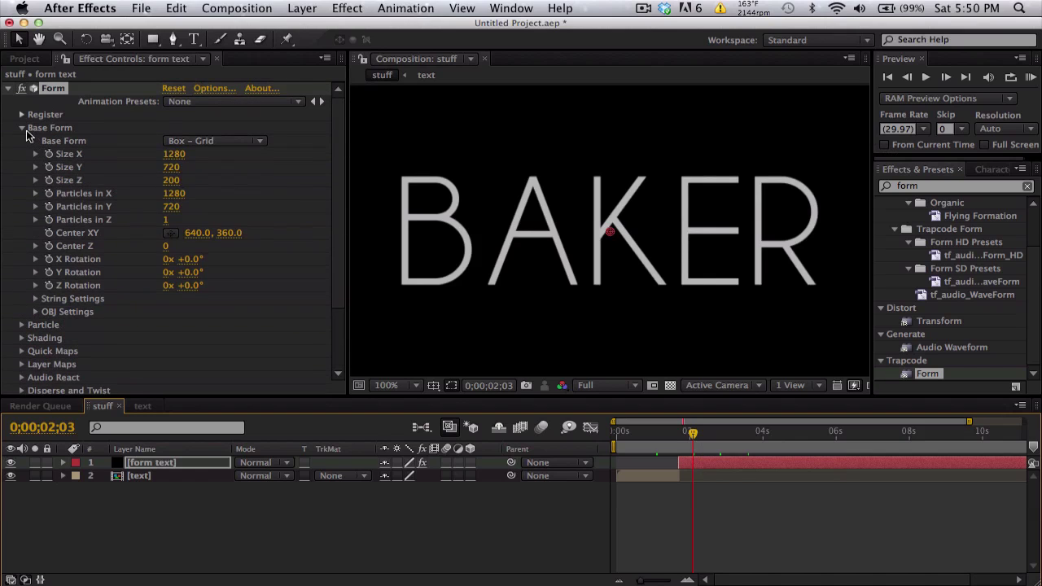
click(23, 128)
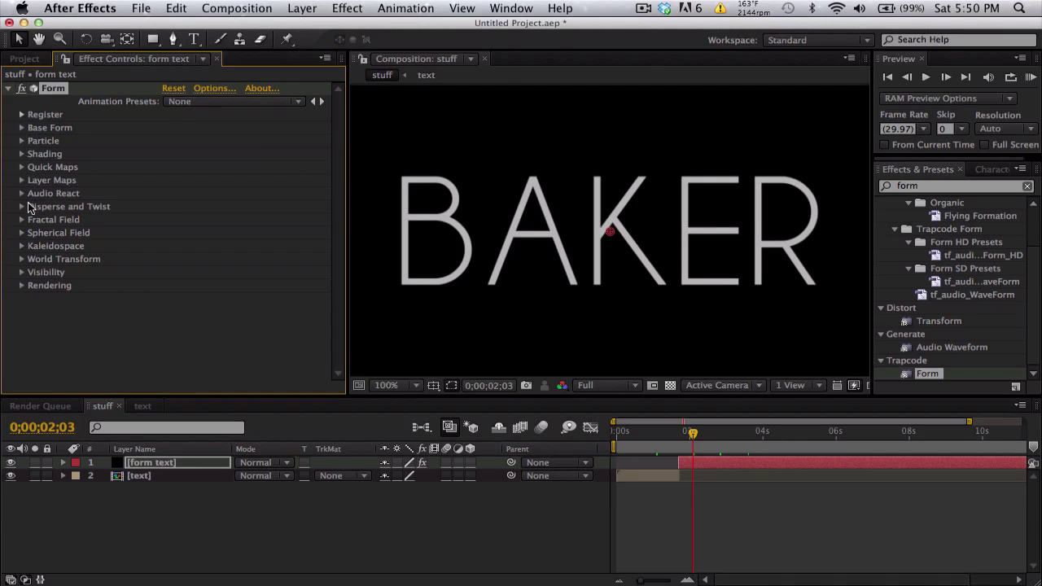
click(22, 207)
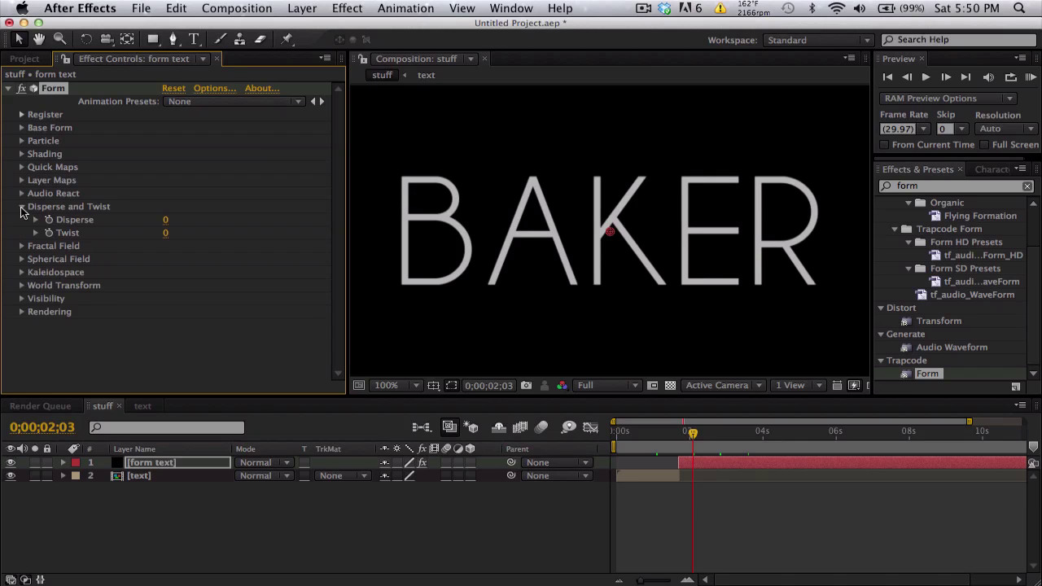
click(168, 225)
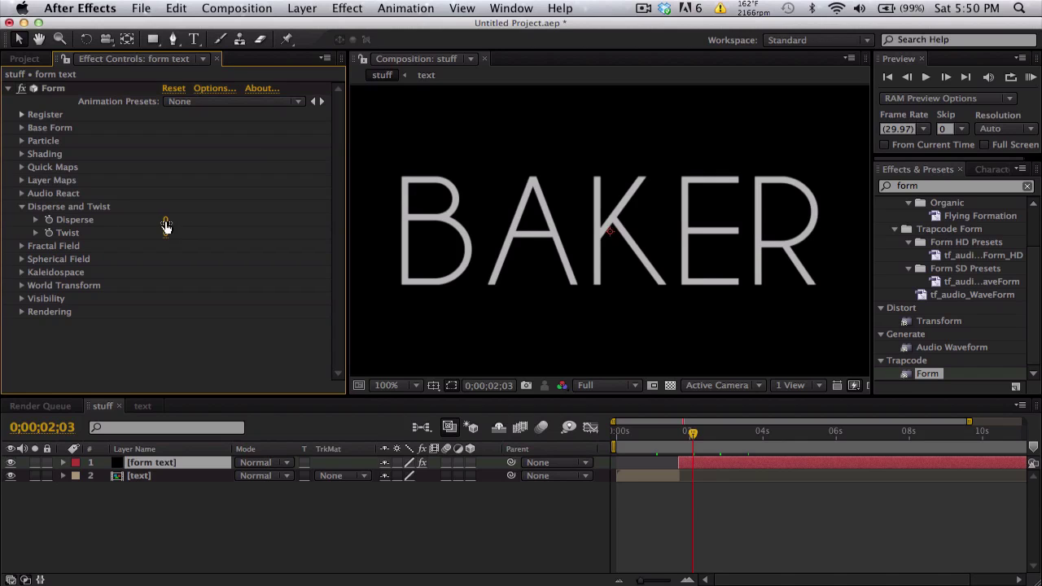
drag(165, 222, 205, 217)
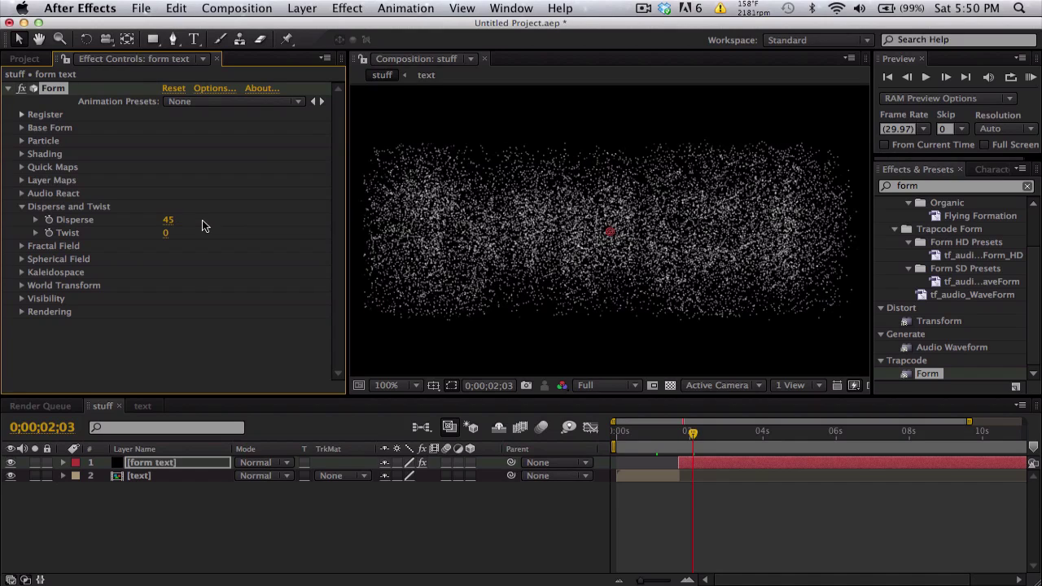
click(165, 222)
text(0)
key(Return)
Step: Reveal Fractal Field and set Displace to 0 just after 0;00;01;21
click(22, 207)
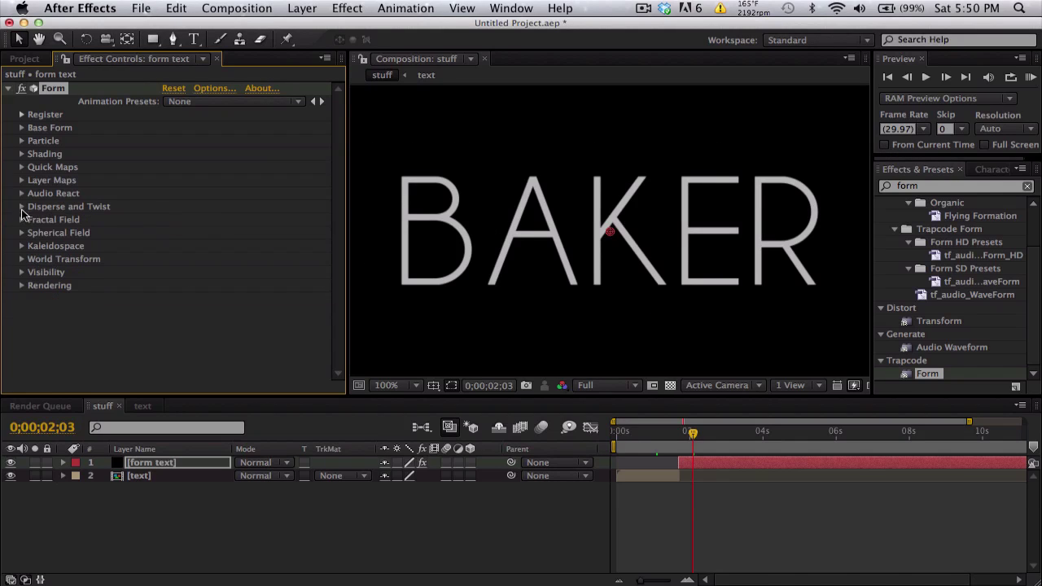
click(22, 220)
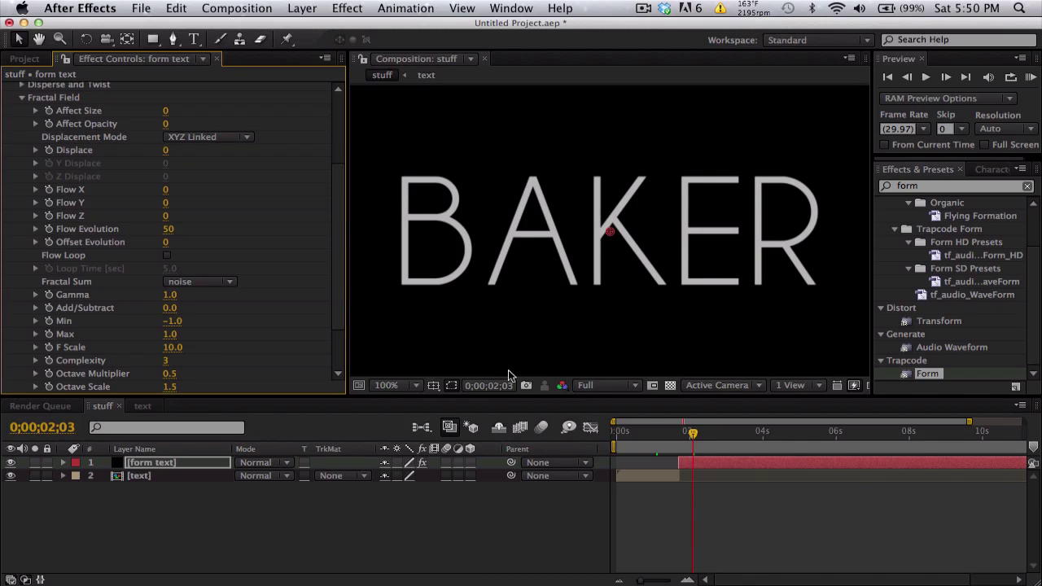
click(679, 433)
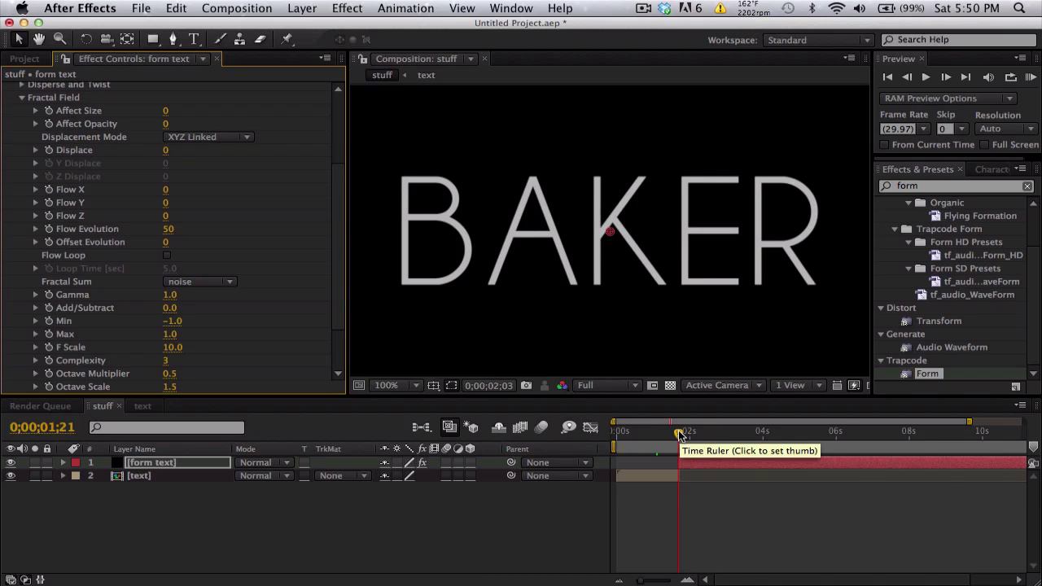
click(945, 76)
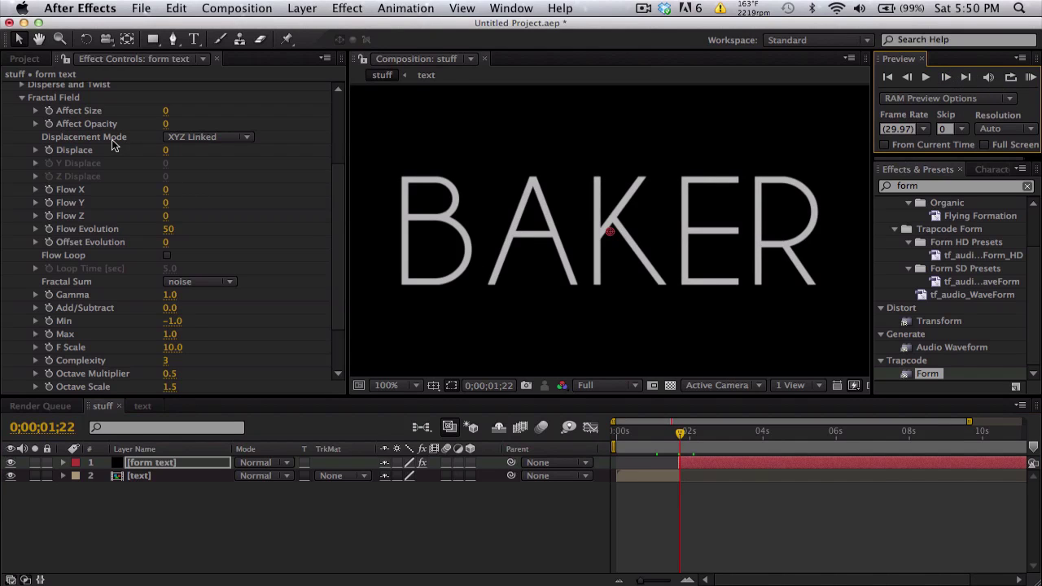
click(164, 151)
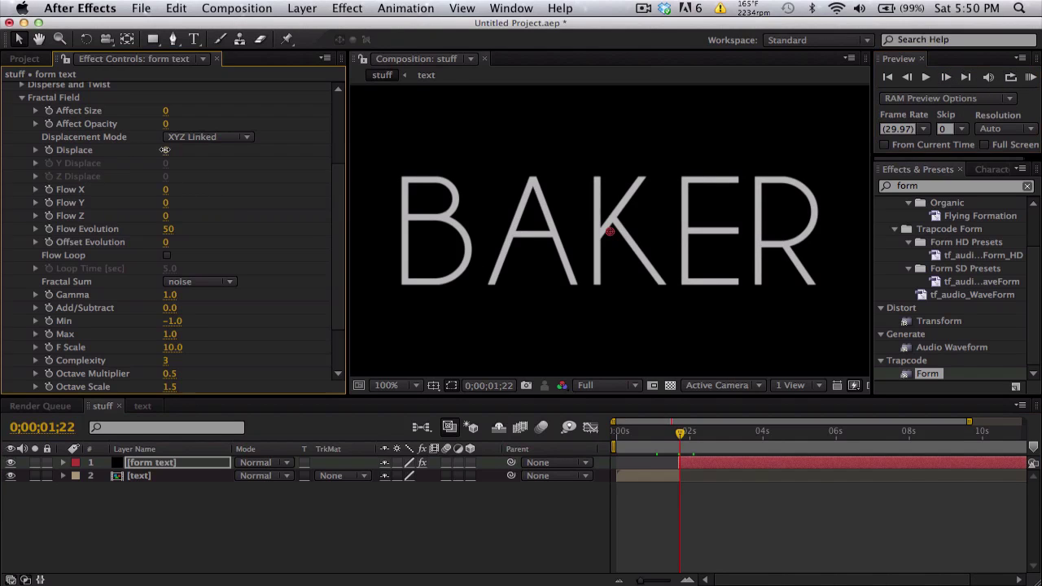
click(200, 174)
drag(167, 150, 259, 145)
click(171, 150)
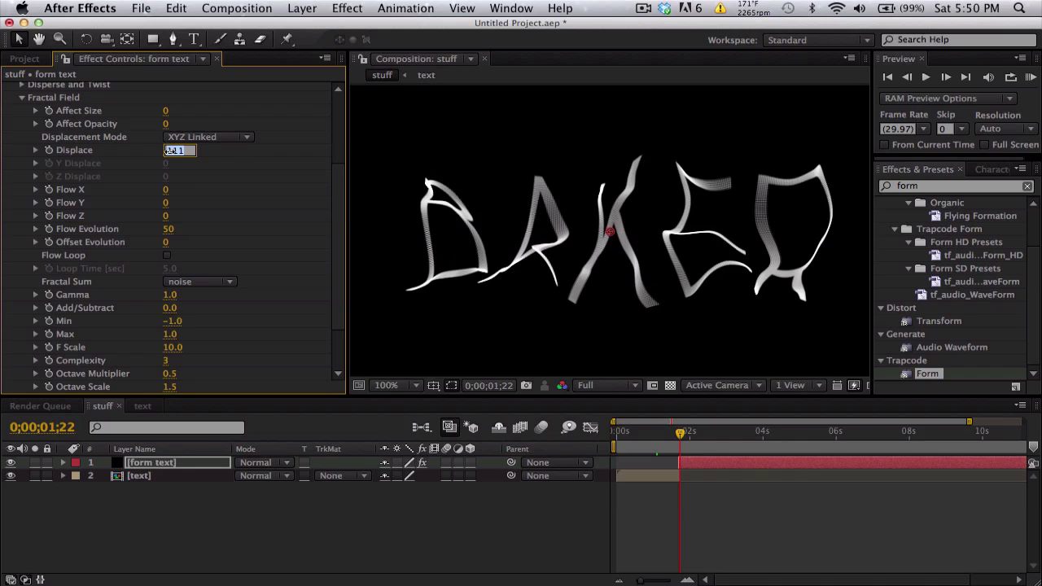
text(0)
key(Return)
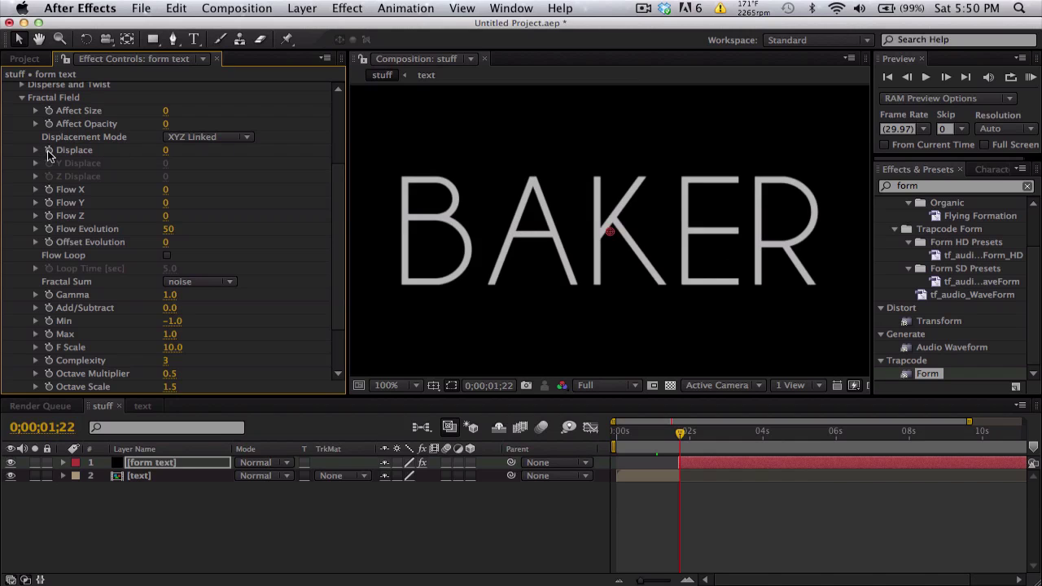
Step: At 0;00;04;01, raise Fractal Field Displace to 1000 with the view fitted
click(764, 433)
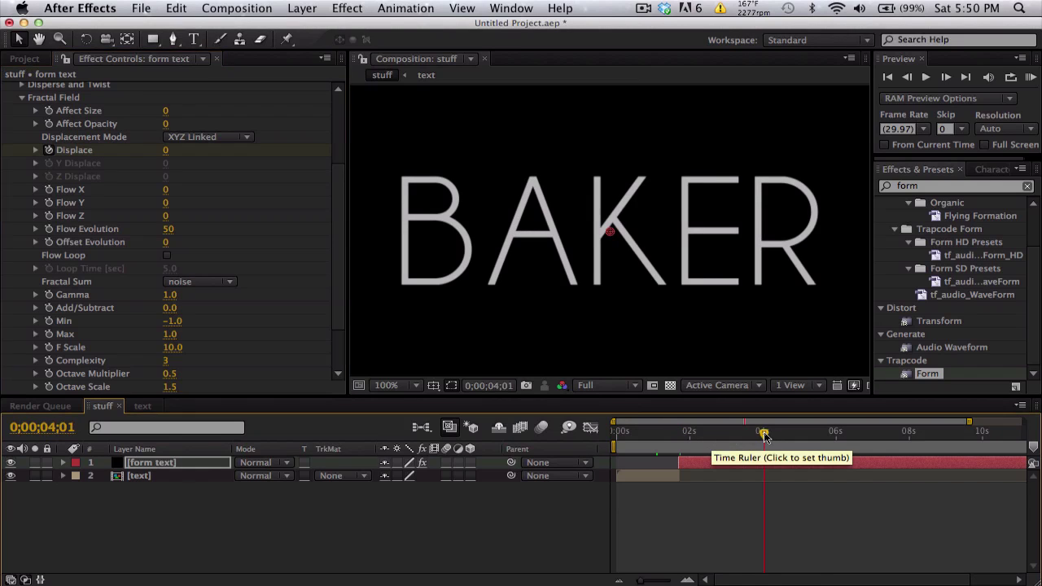
drag(167, 150, 495, 166)
click(415, 386)
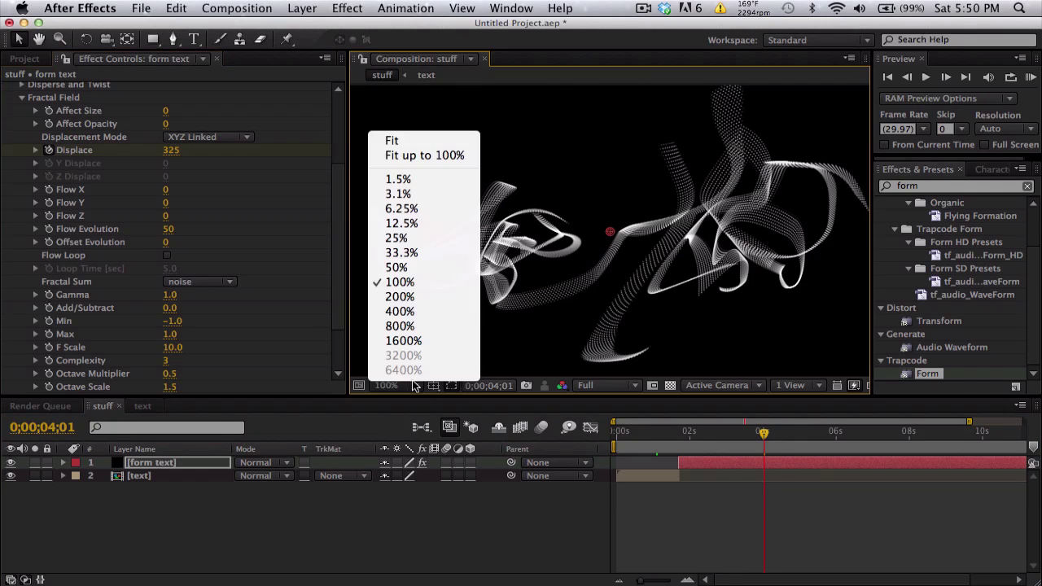
click(399, 141)
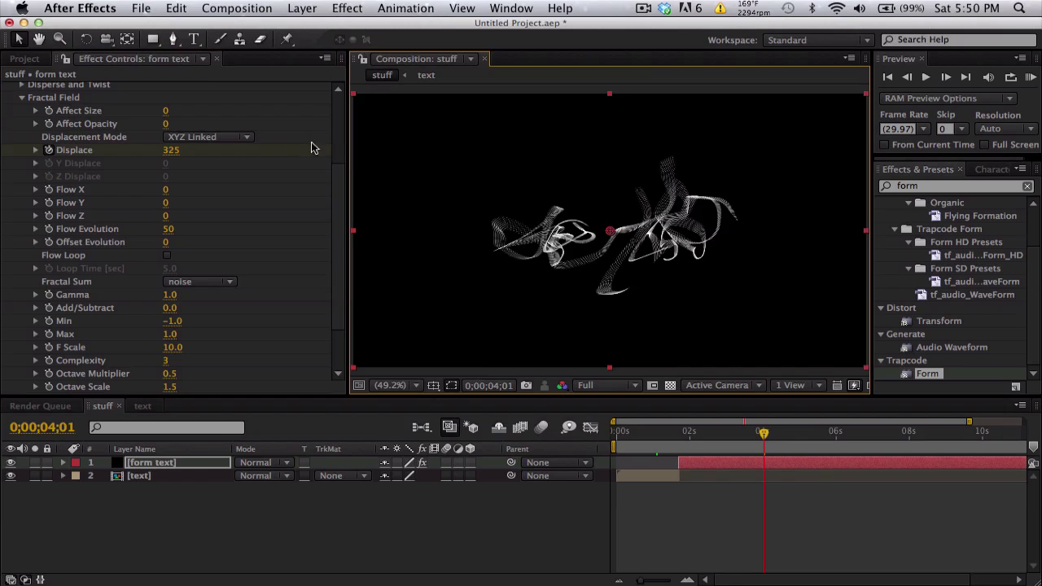
drag(170, 155, 220, 152)
drag(397, 154, 516, 158)
click(172, 157)
text(100)
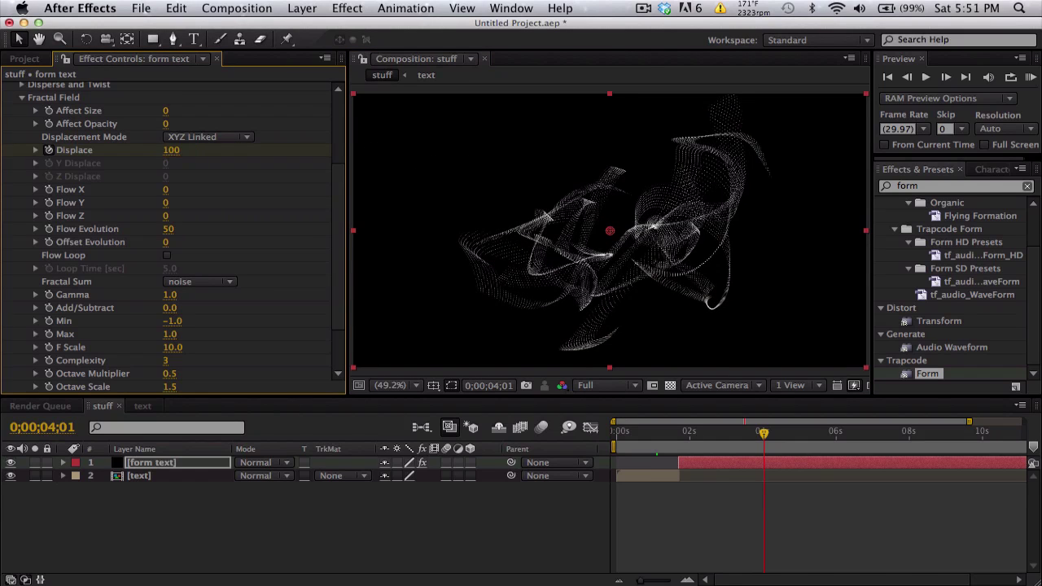
key(Return)
click(171, 155)
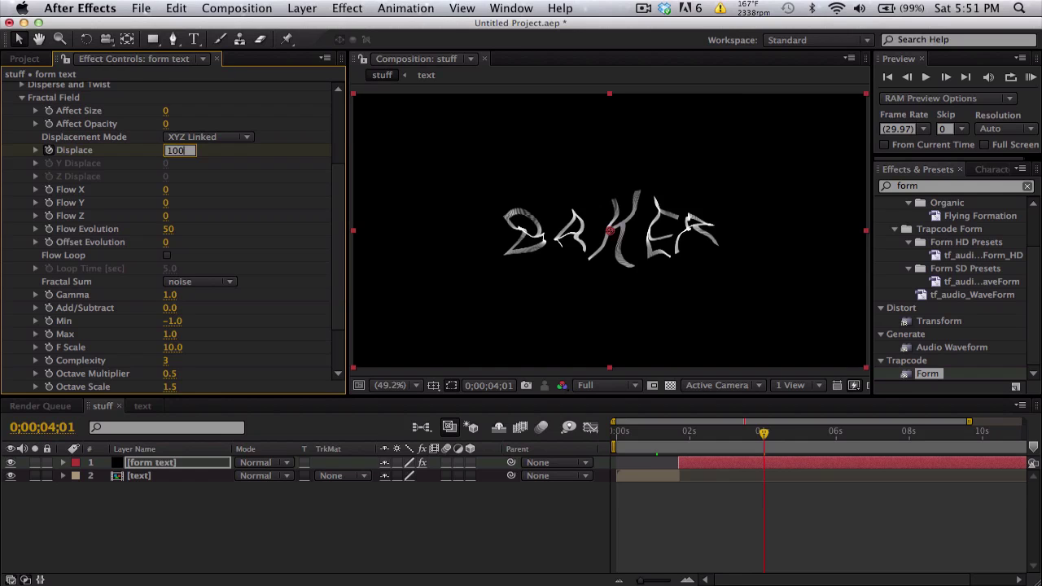
key(Return)
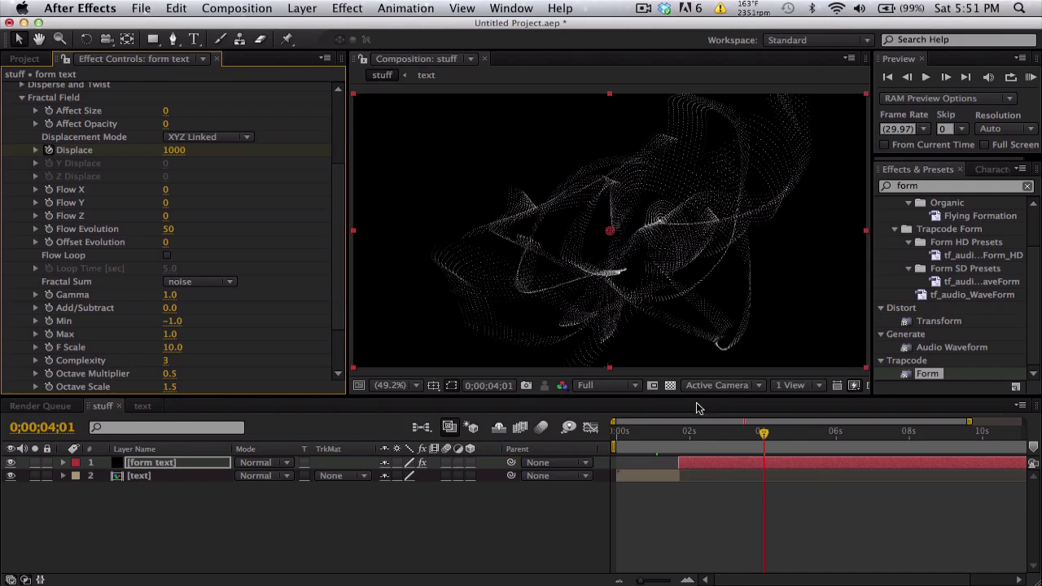
Step: Set the preview resolution to Half and scrub from 0;00;01;29 to watch the text disperse
click(689, 432)
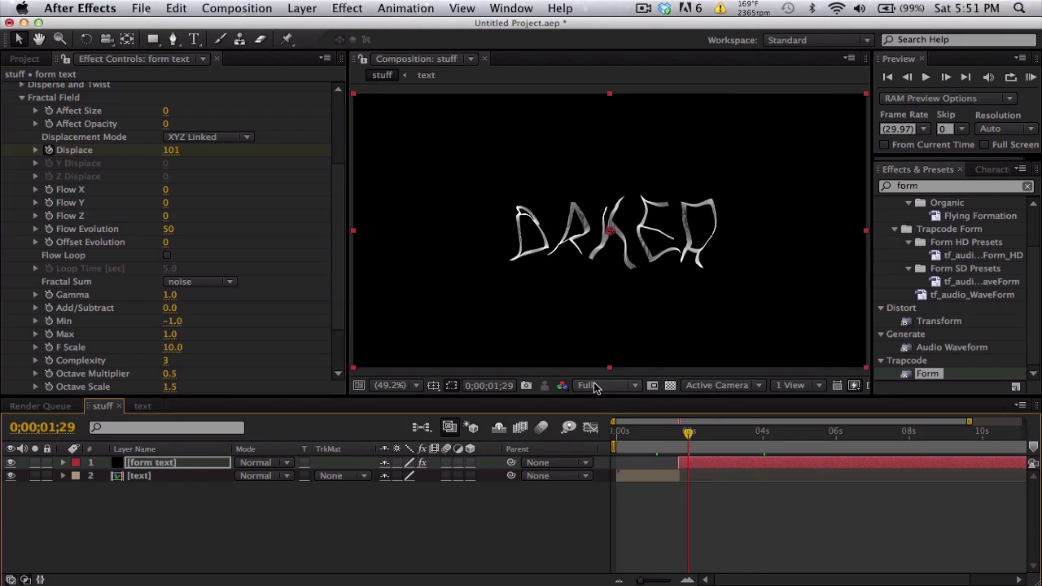
click(608, 385)
click(606, 434)
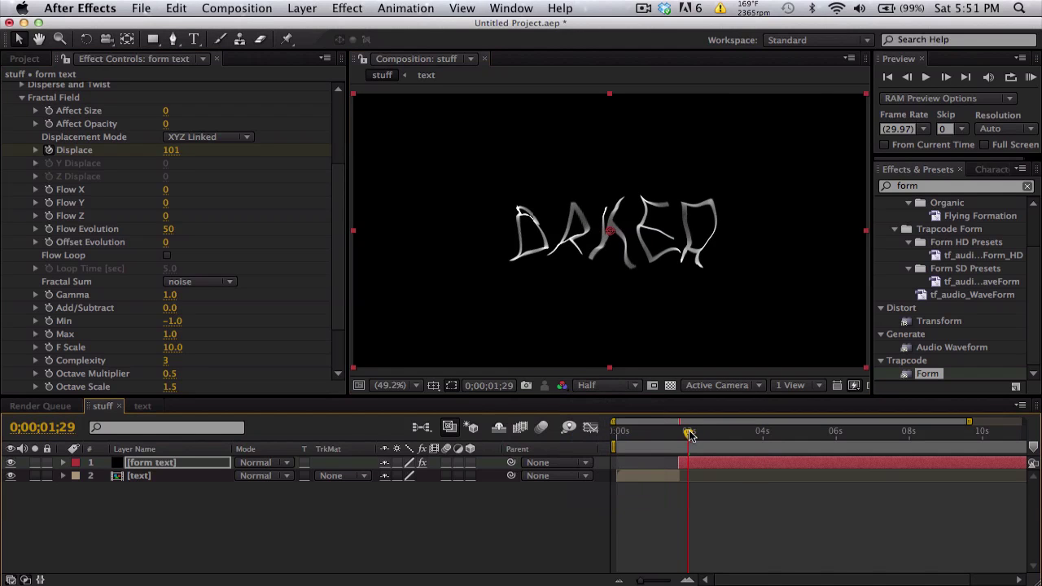
drag(689, 434, 746, 432)
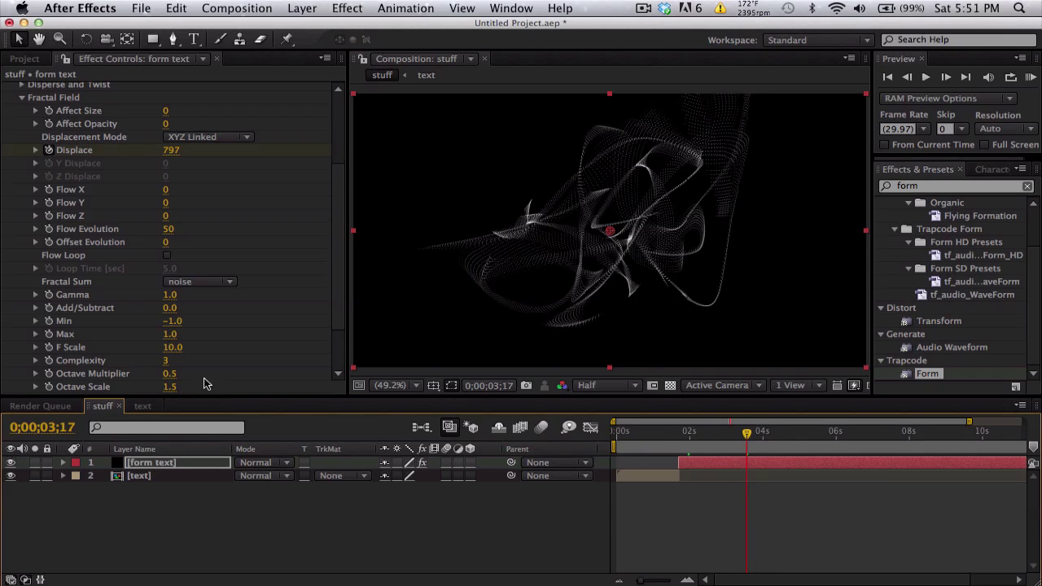
Step: Set Flow Evolution to 5 and scrub the explosion back and forth to review it
click(166, 229)
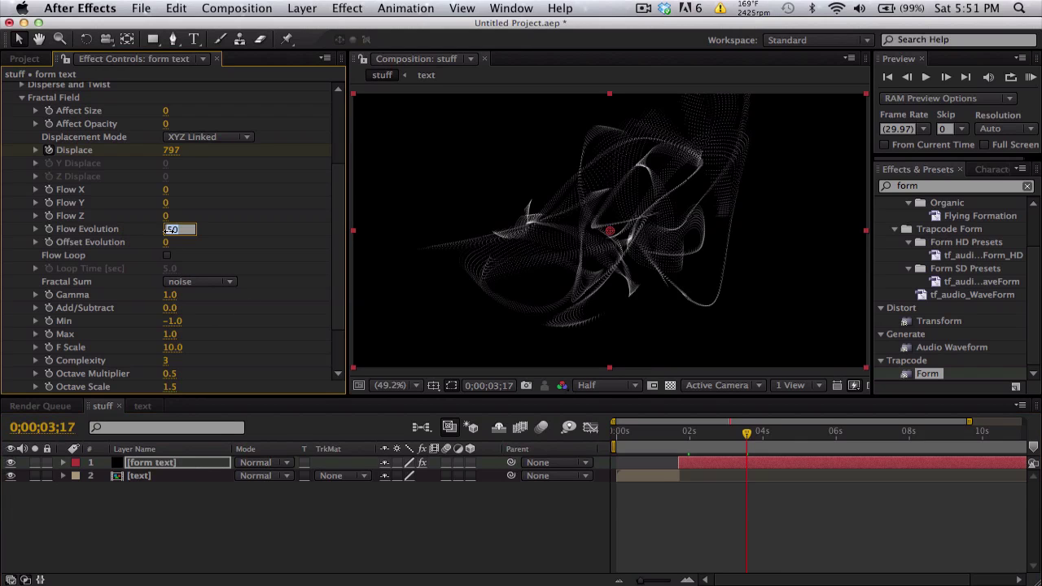
text(5)
key(Return)
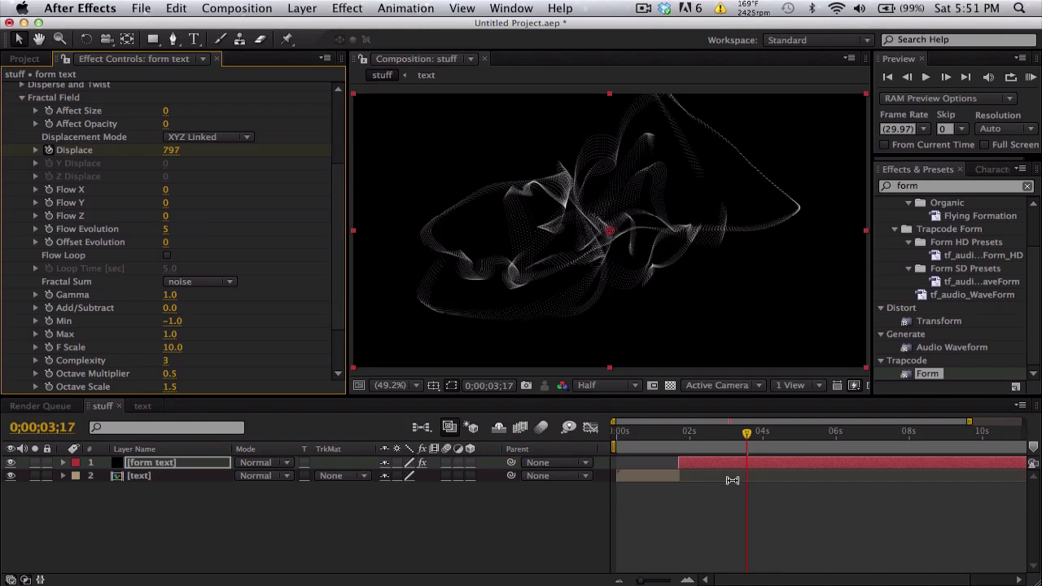
click(682, 438)
drag(688, 440, 747, 435)
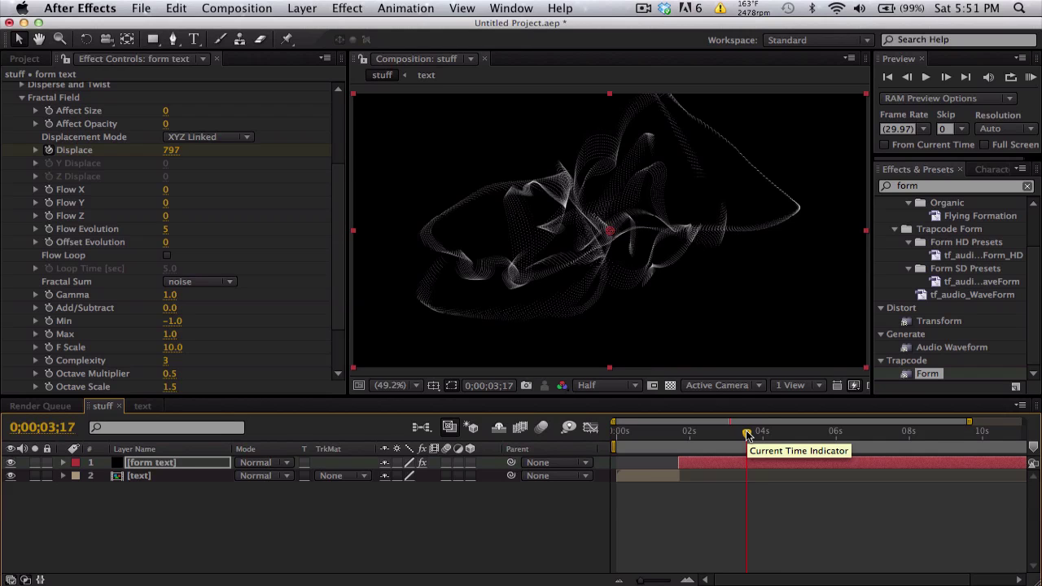
drag(744, 435, 802, 432)
Step: In the Graph Editor, steepen Form's first Displace keyframe and Easy Ease In the second into 1000
click(768, 465)
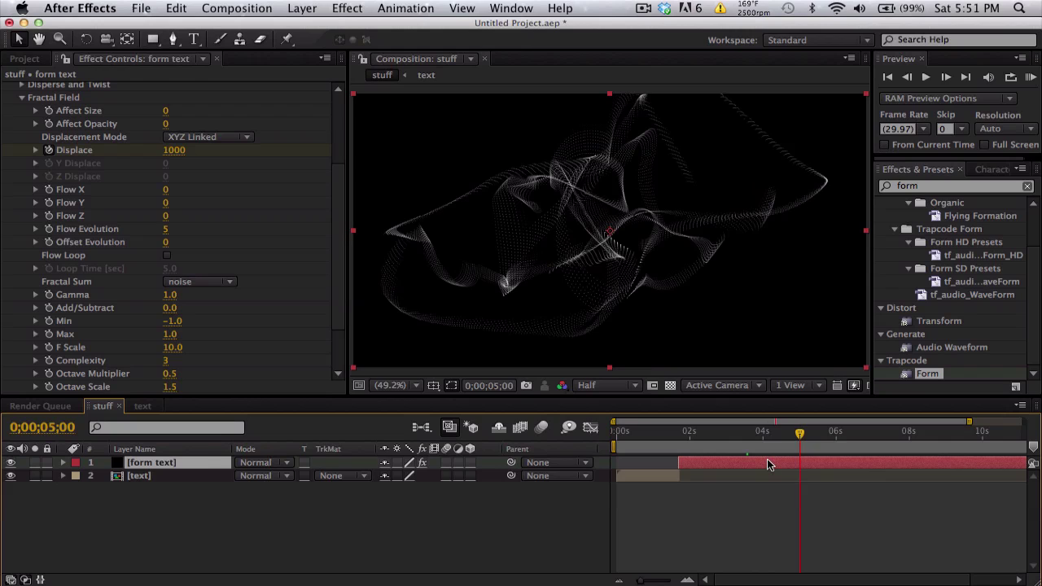
key(u)
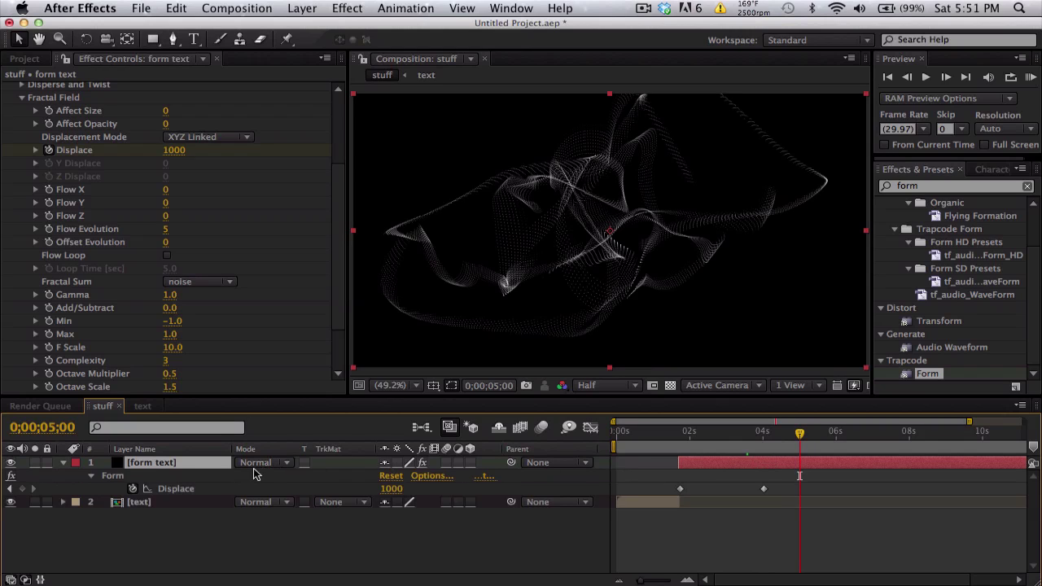
click(176, 489)
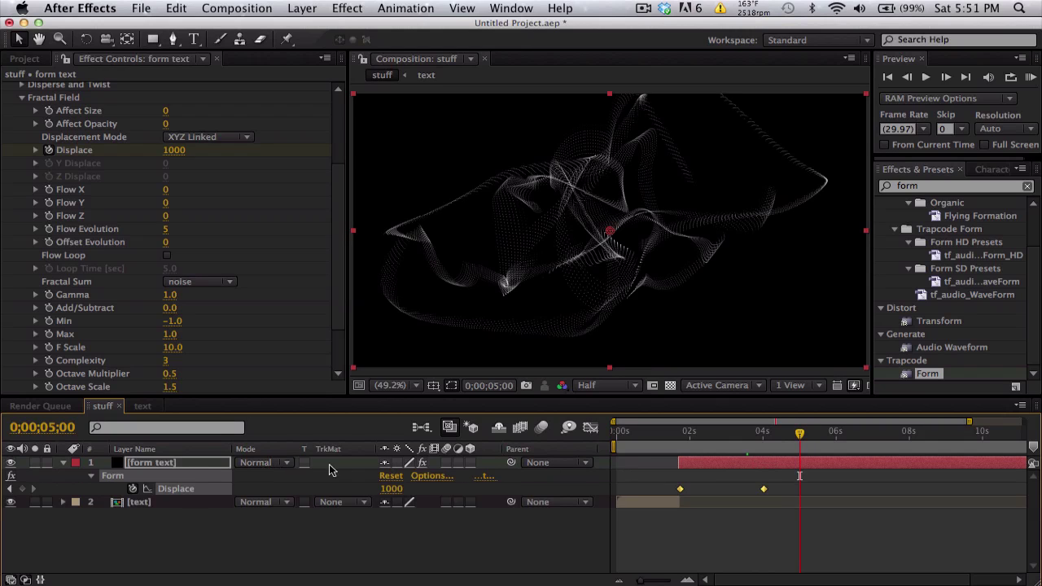
click(592, 429)
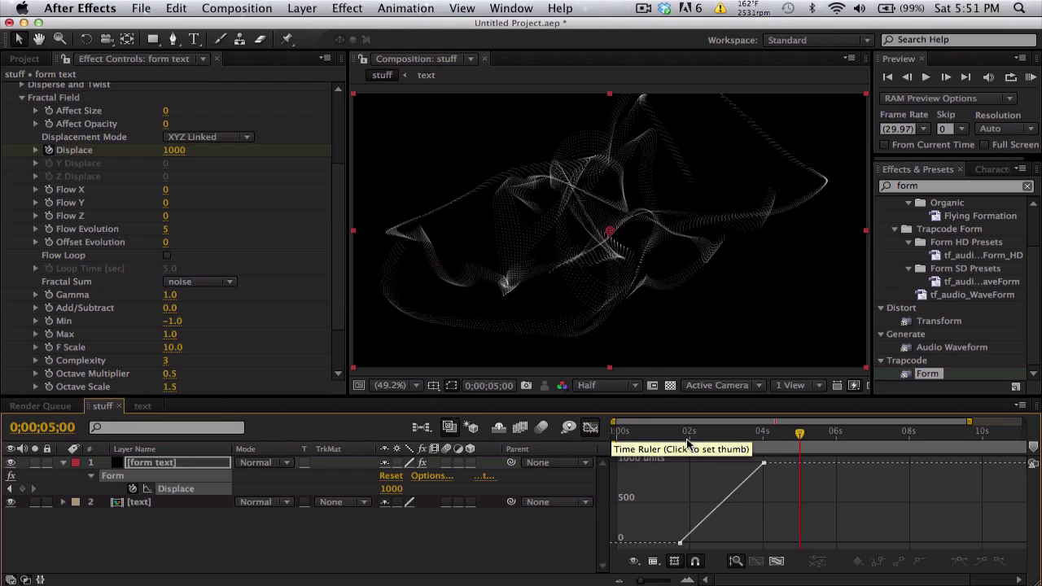
drag(678, 434, 727, 434)
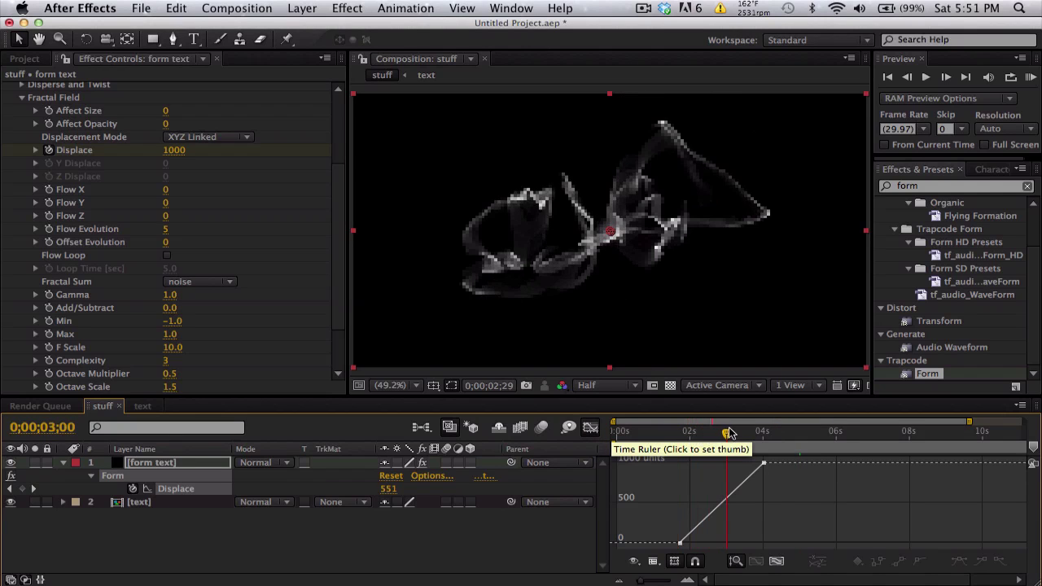
click(681, 543)
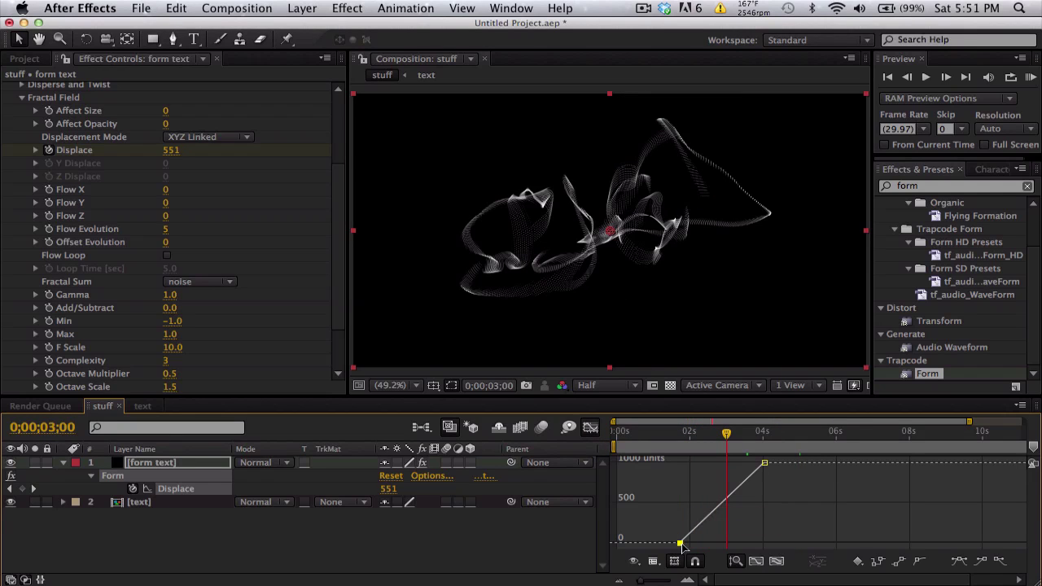
click(1002, 561)
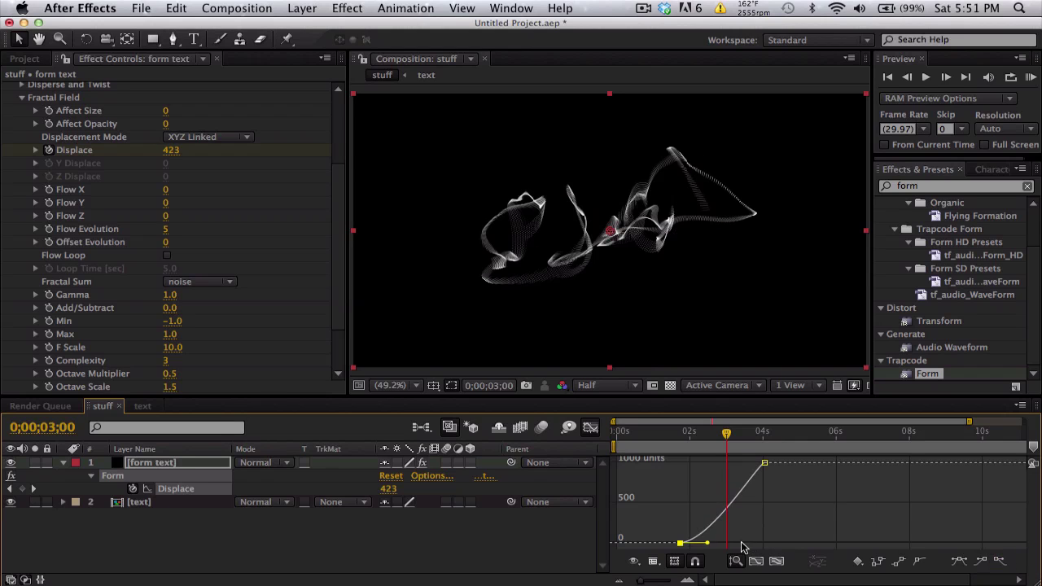
drag(710, 538, 682, 494)
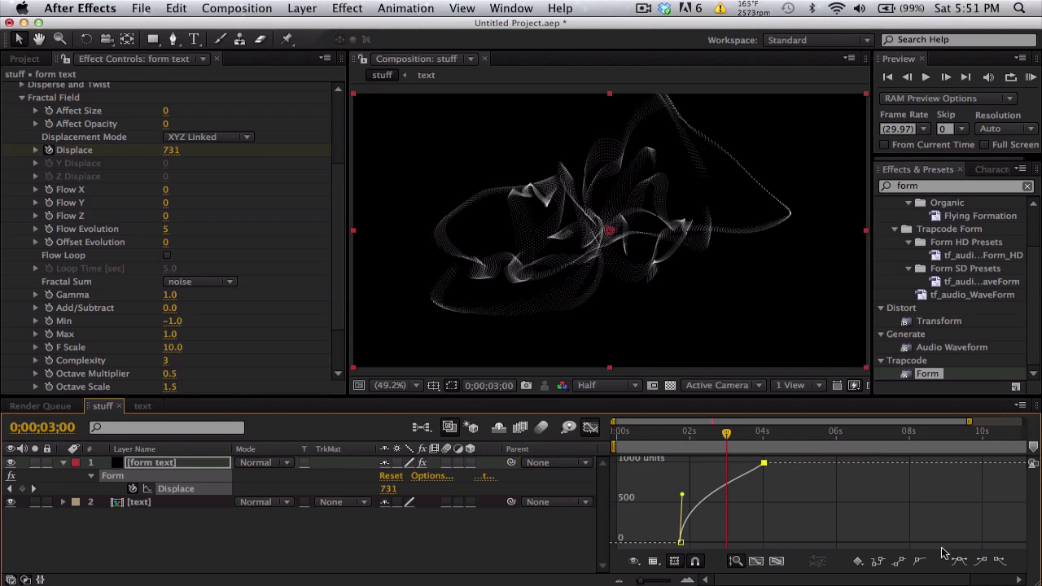
click(980, 561)
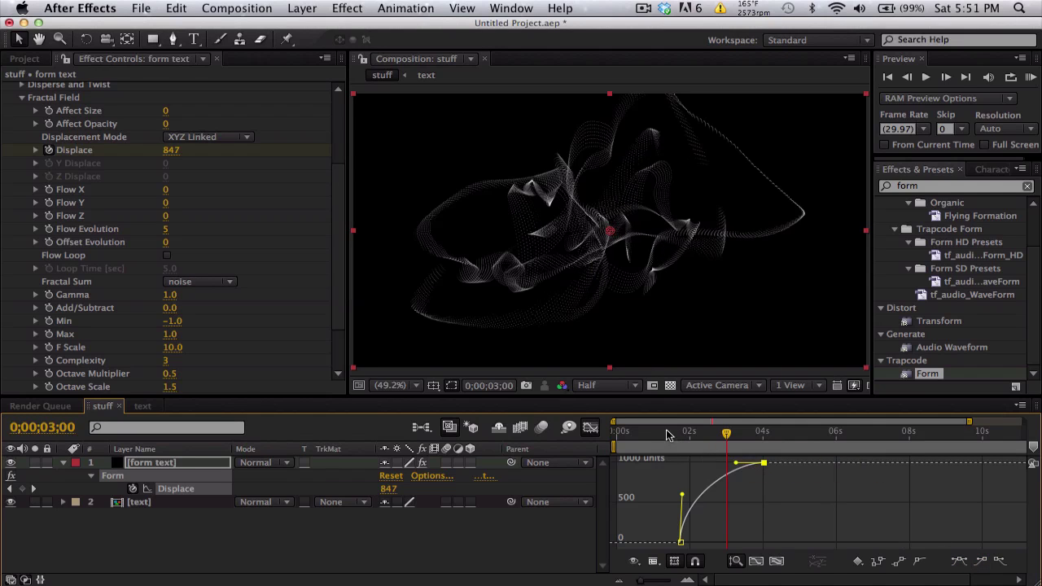
drag(666, 433, 729, 432)
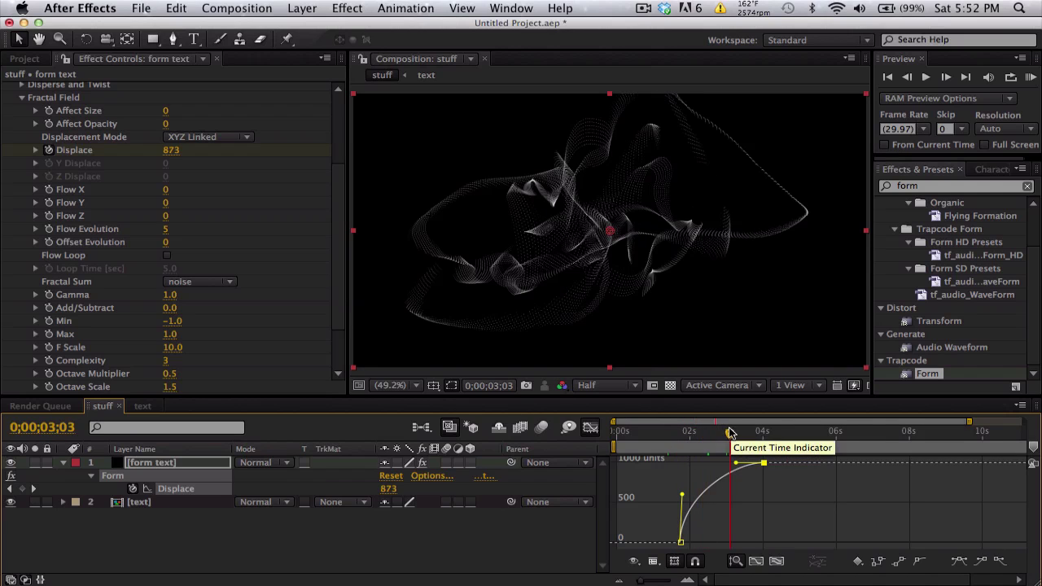
click(592, 427)
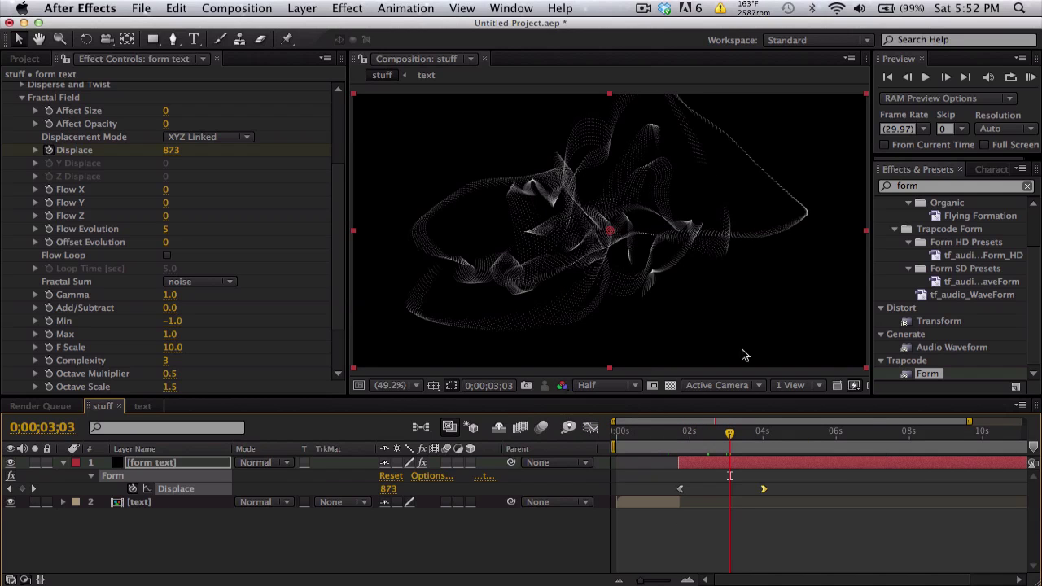
Step: Collapse Fractal Field and view the composition at 100% magnification and Full resolution
scroll(100, 146, up, 3)
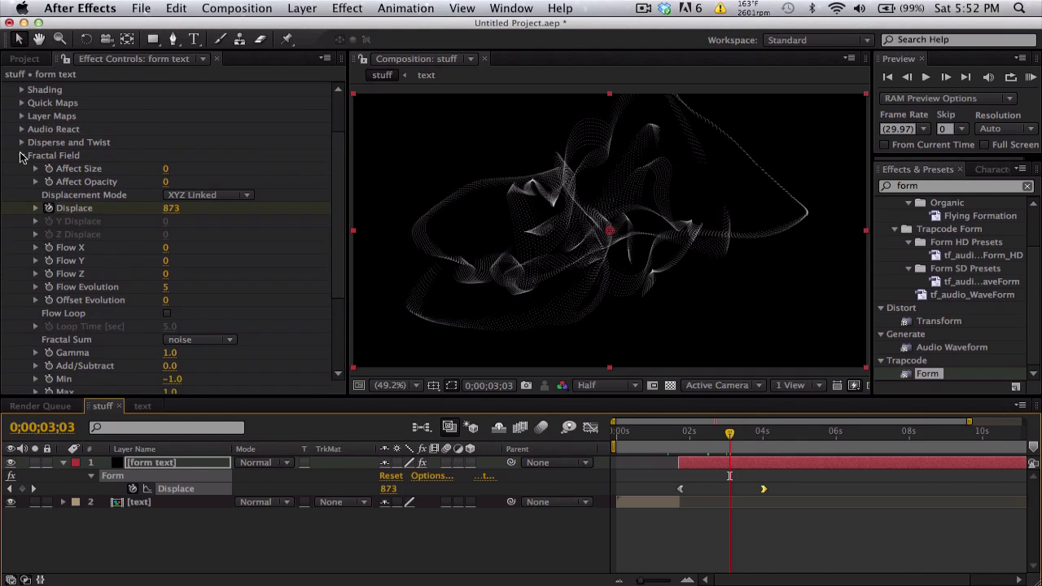
click(21, 155)
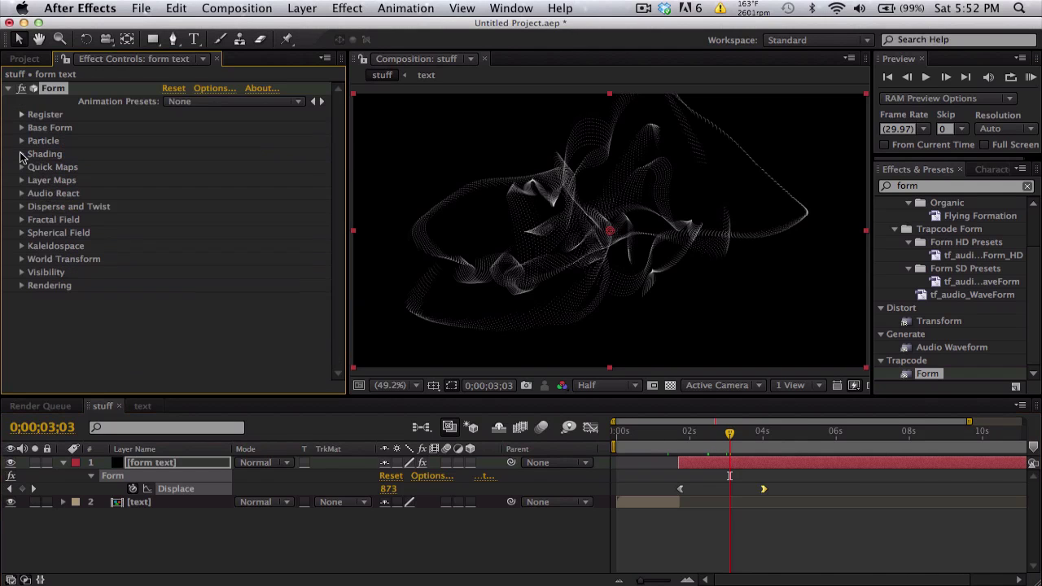
click(405, 386)
click(411, 281)
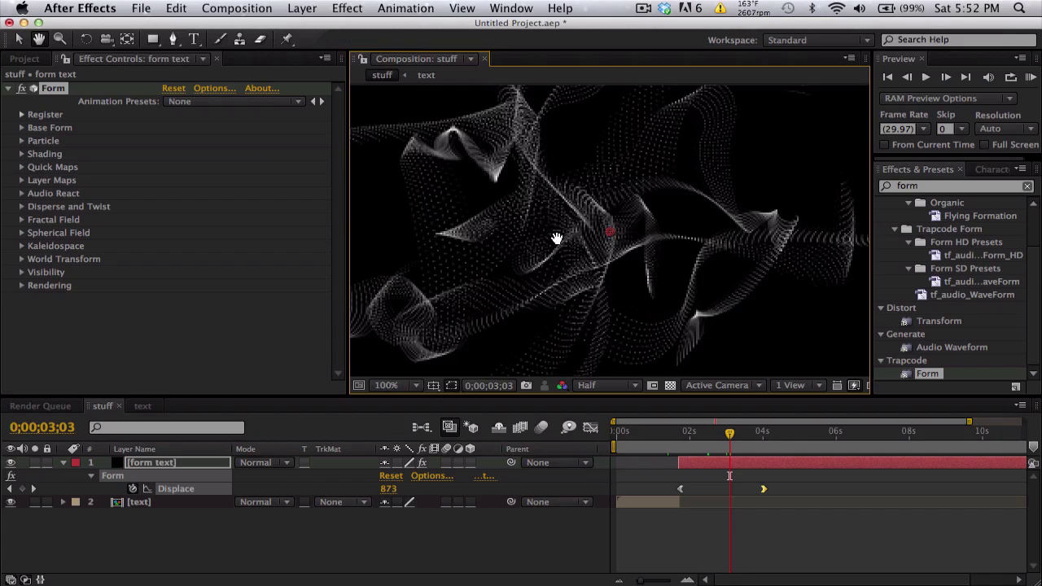
click(592, 385)
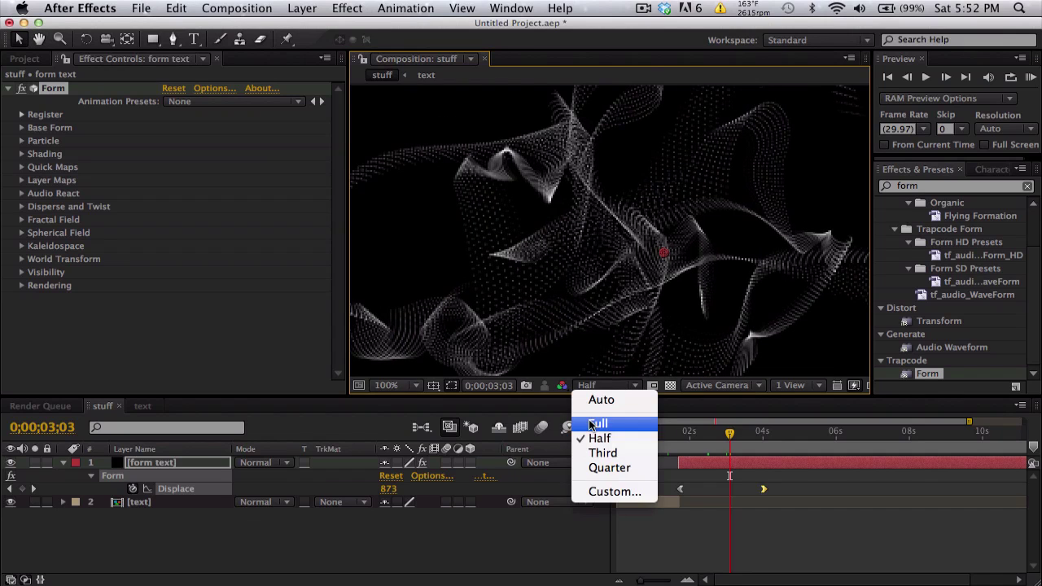
click(598, 423)
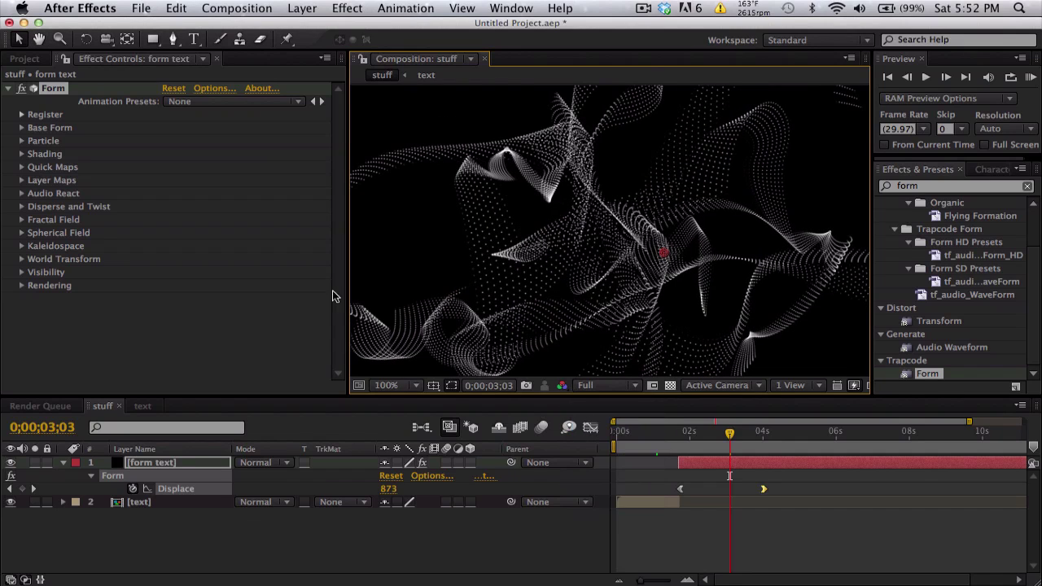
click(22, 128)
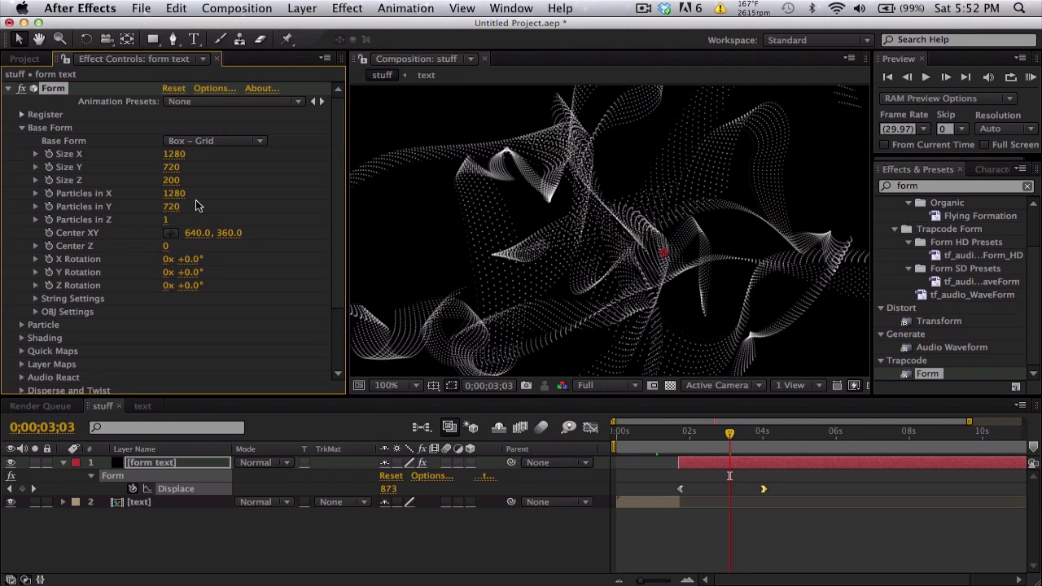
Step: Search the effects for 'vector' and apply CC Vector Blur to the form text layer
double_click(952, 184)
text(veco)
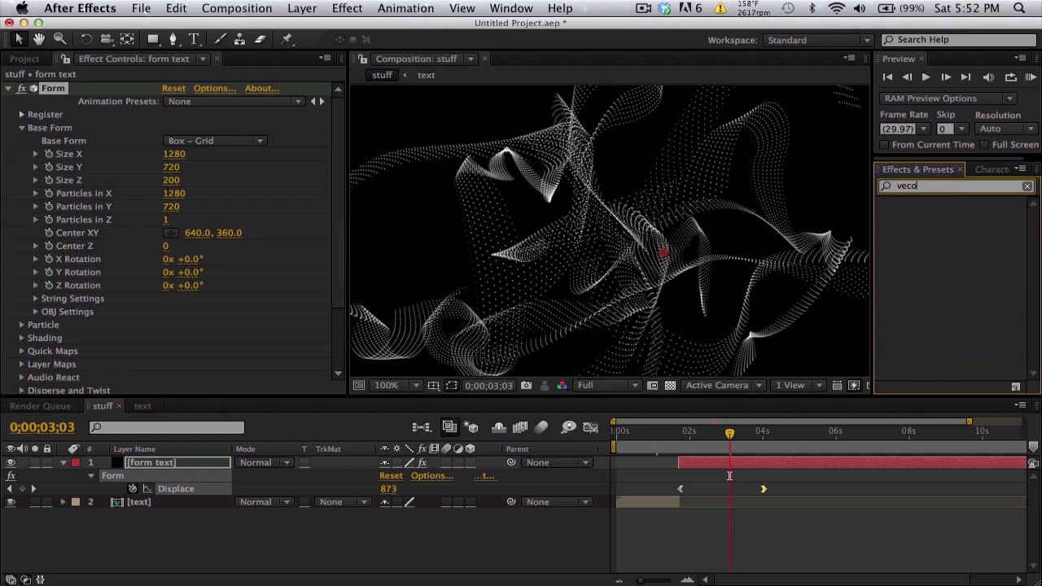
key(BackSpace)
text(tor)
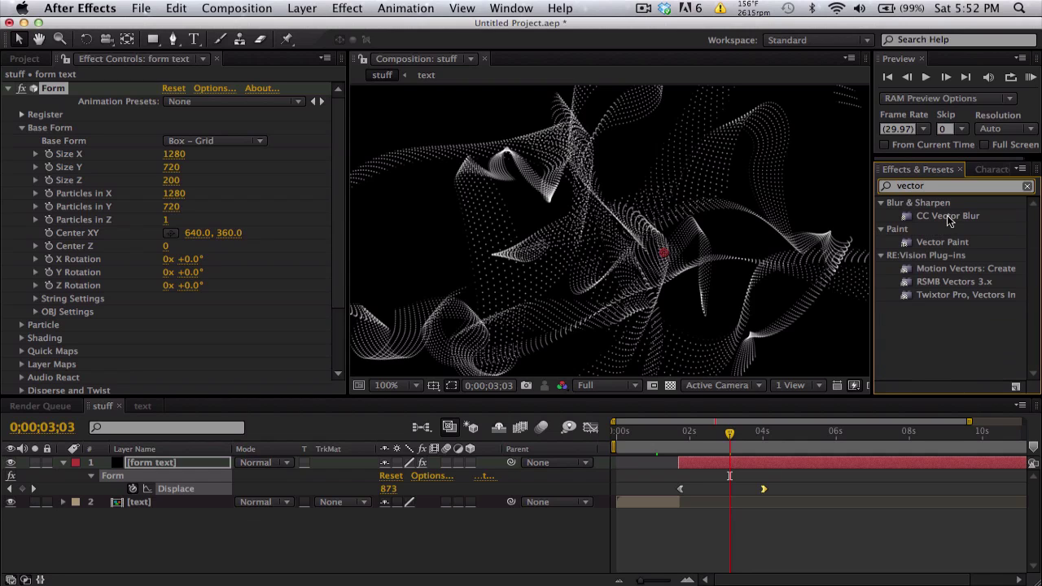
drag(949, 221, 696, 470)
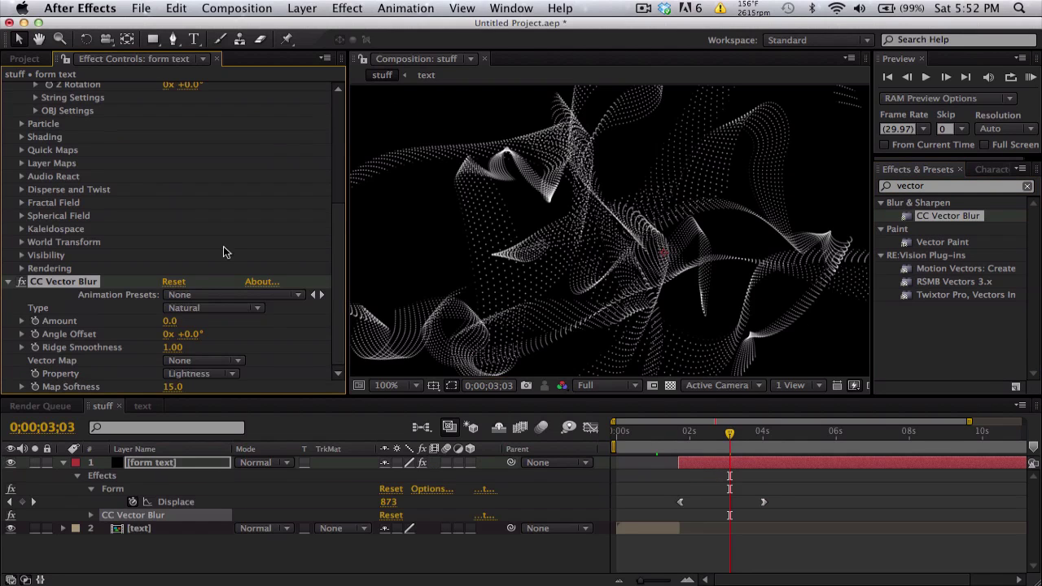
Step: Base CC Vector Blur on the Alpha property with an Amount of 15
click(200, 373)
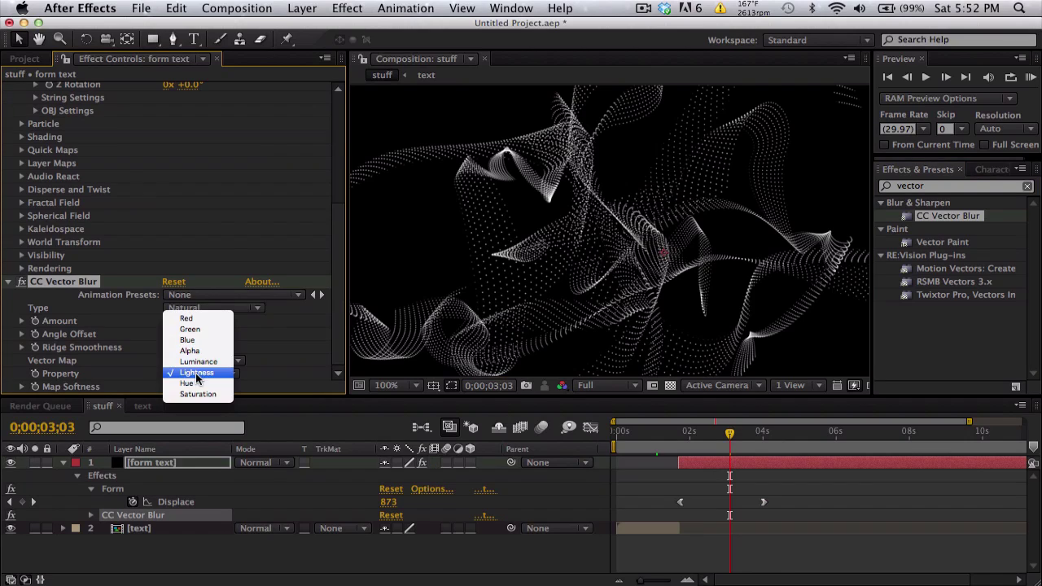
click(206, 350)
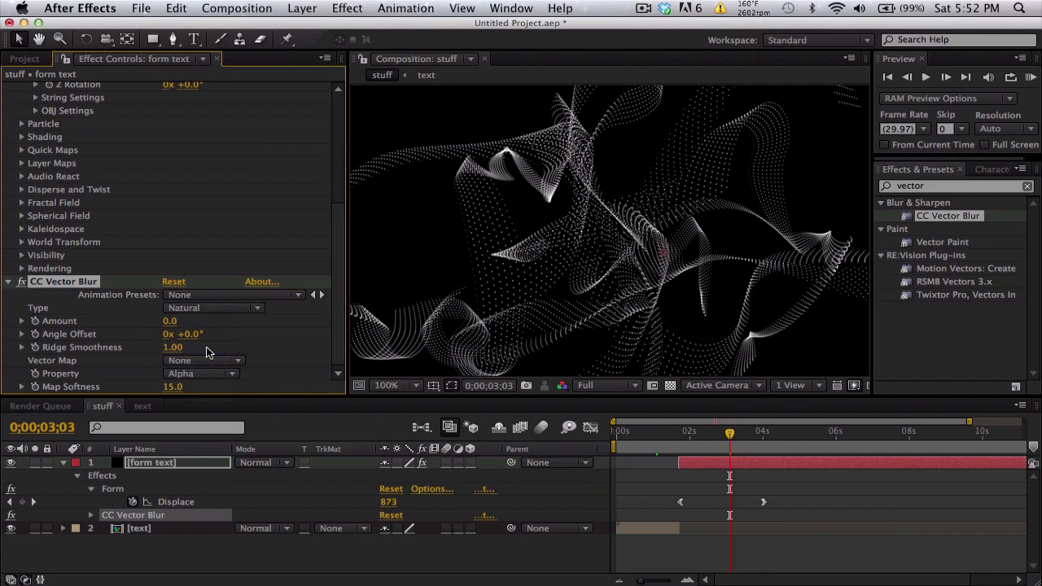
click(168, 321)
text(151)
key(Return)
click(172, 320)
text(15)
key(Return)
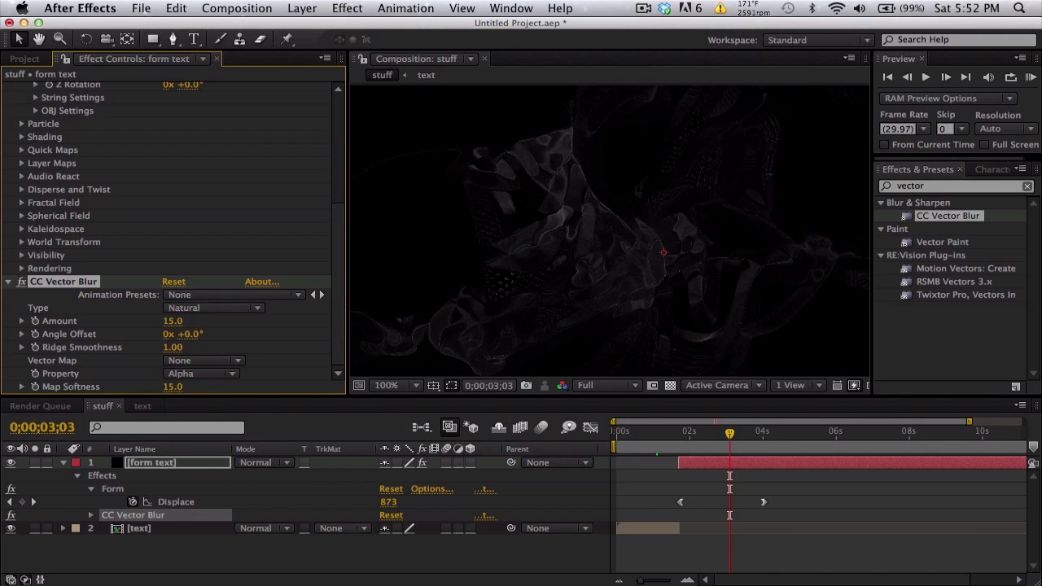
drag(501, 251, 364, 224)
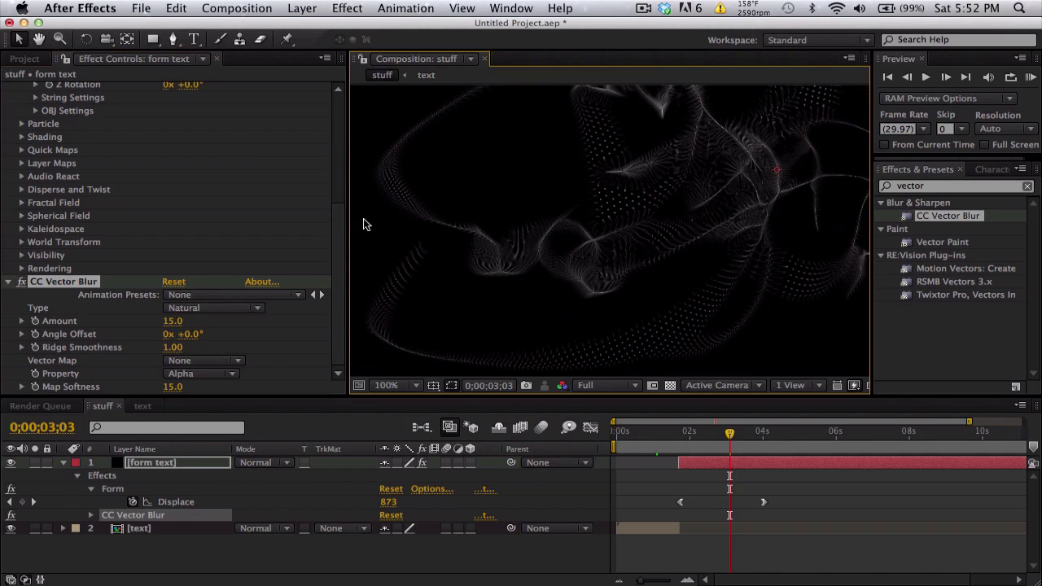
Step: Change the vector blur Type to Perpendicular and select the effects search text
click(236, 315)
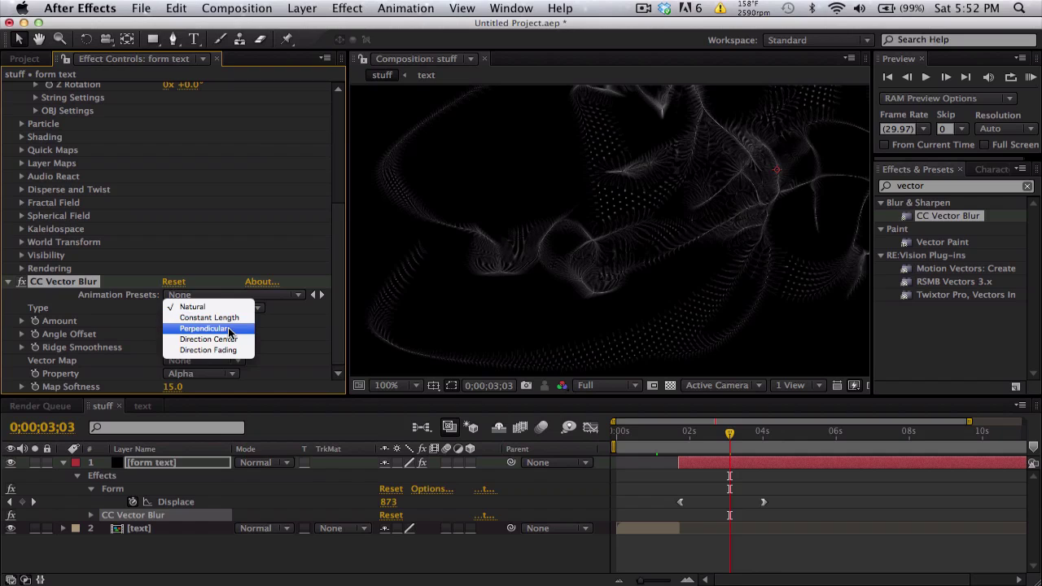
click(229, 334)
drag(681, 233, 563, 330)
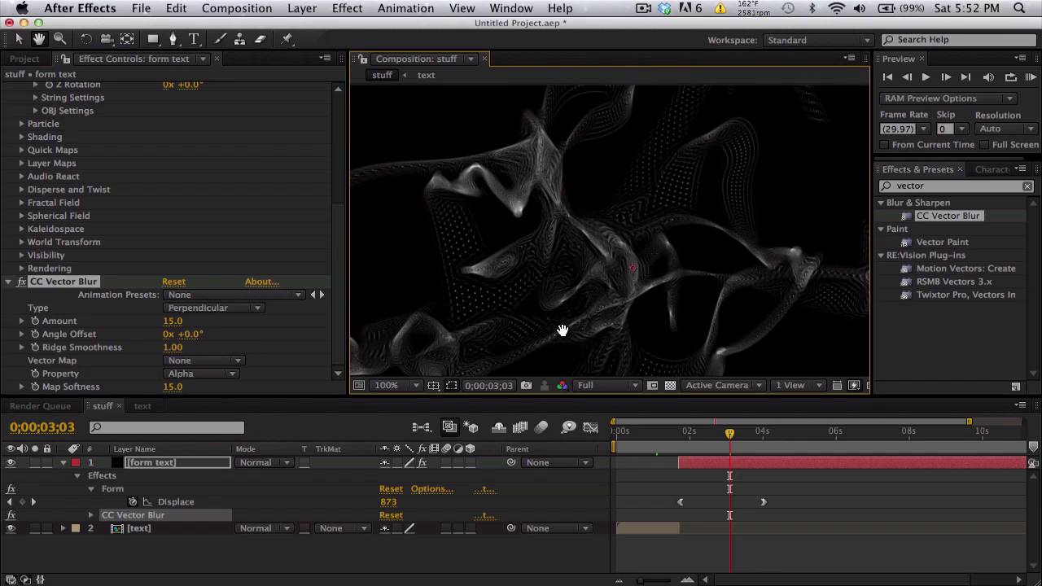
double_click(926, 187)
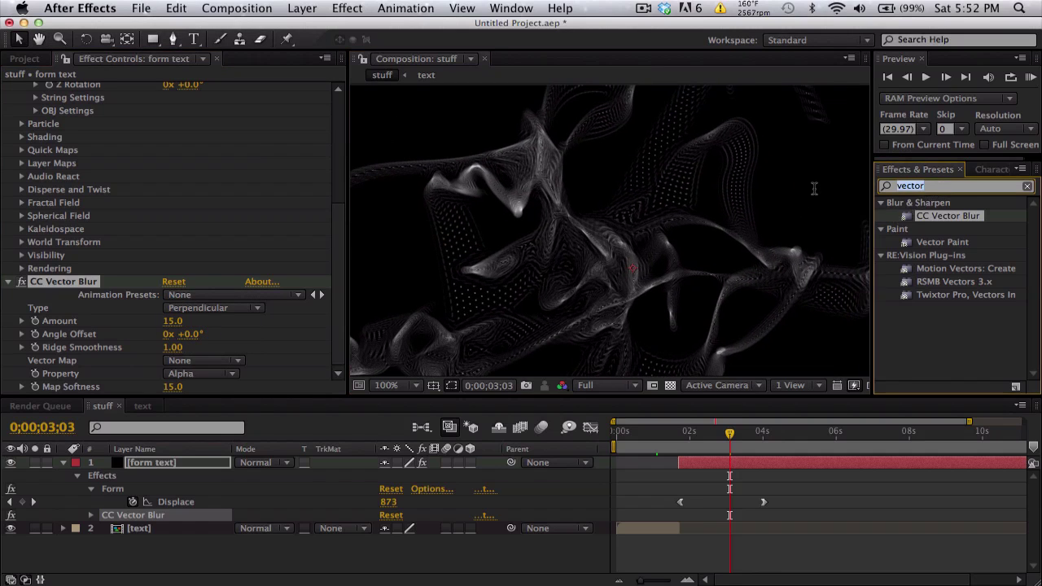
Step: Apply Curves to form text and bow its Alpha channel curve upward
text(curves)
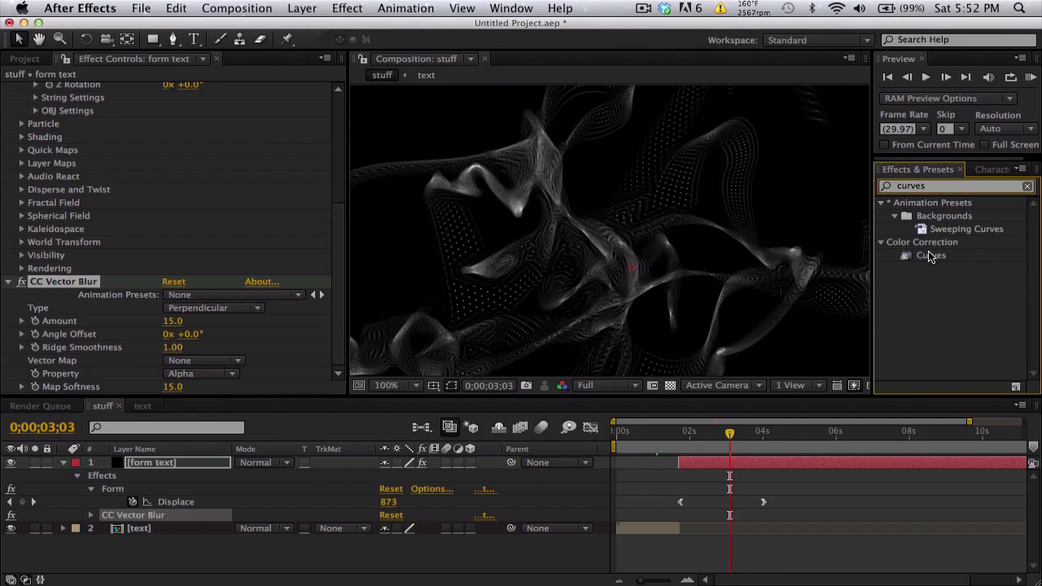
drag(931, 254, 728, 466)
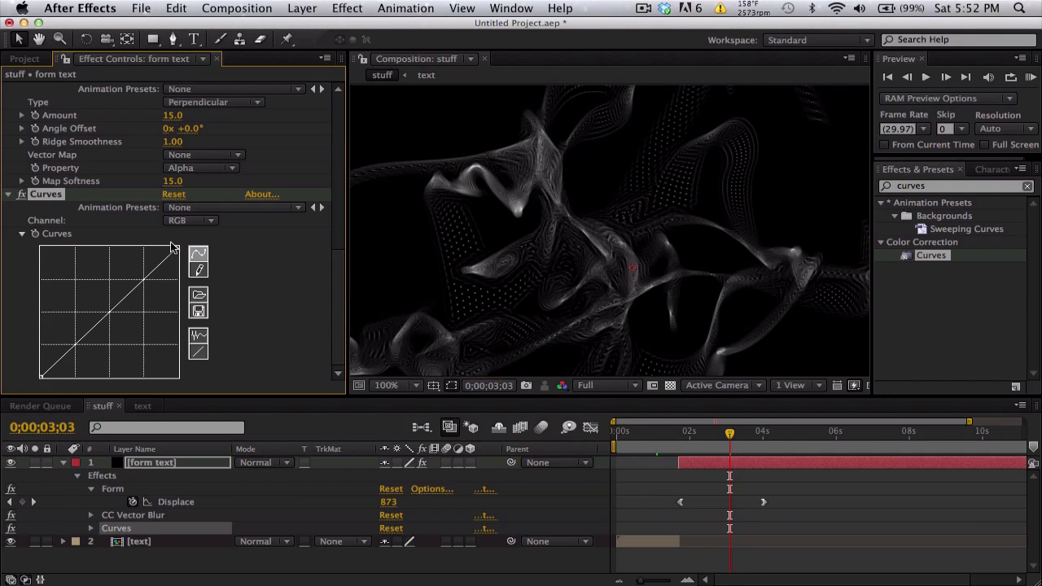
click(190, 221)
click(186, 263)
drag(113, 309, 99, 291)
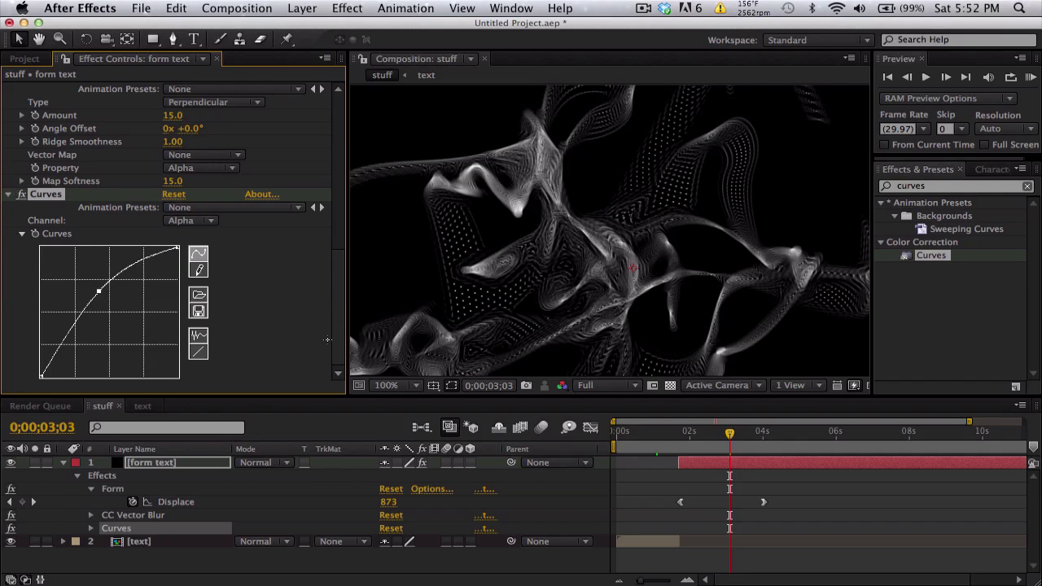
Step: Fit the composition in the viewer and go to 0;00;01;11 where BAKER is intact
click(411, 386)
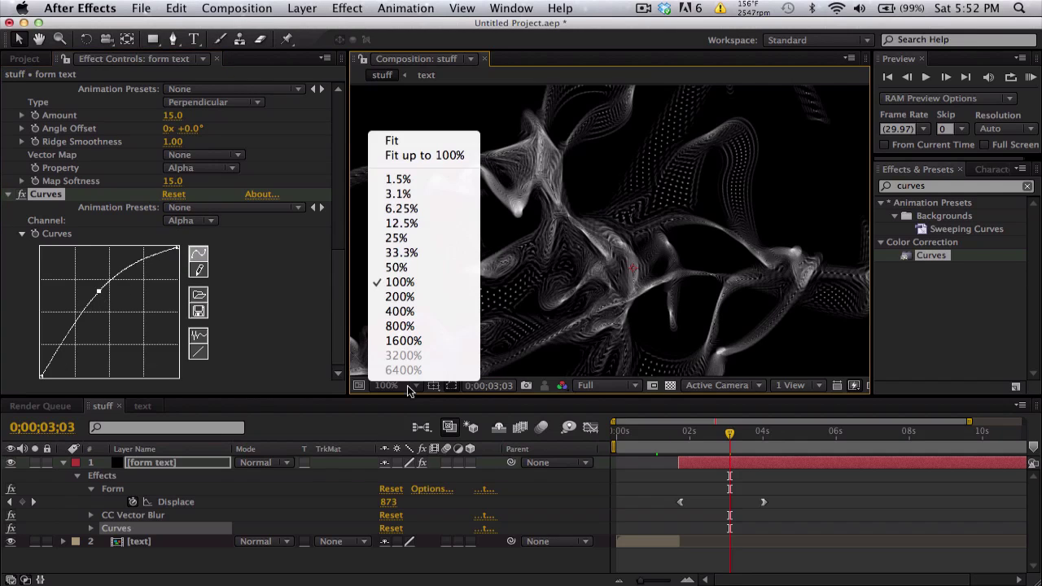
click(399, 139)
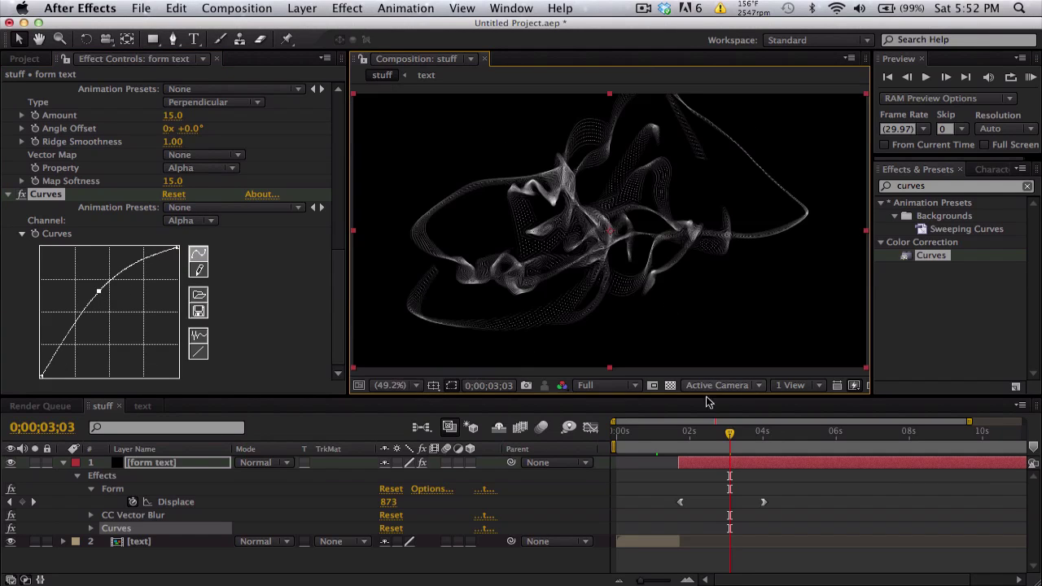
click(664, 440)
Step: Create a new adjustment layer and apply the Twitch effect to it
click(302, 8)
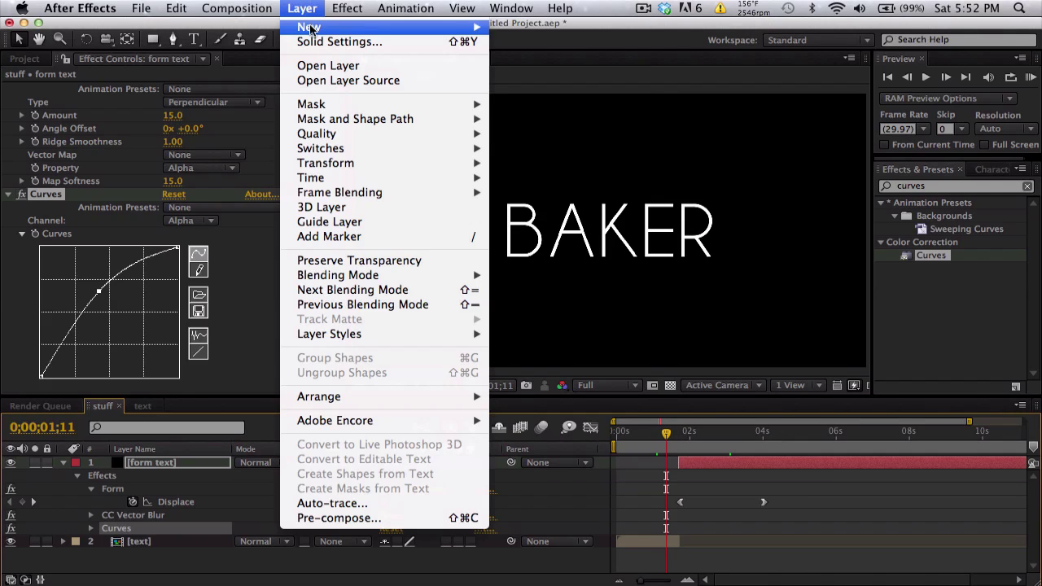
mouse_move(309, 28)
click(541, 115)
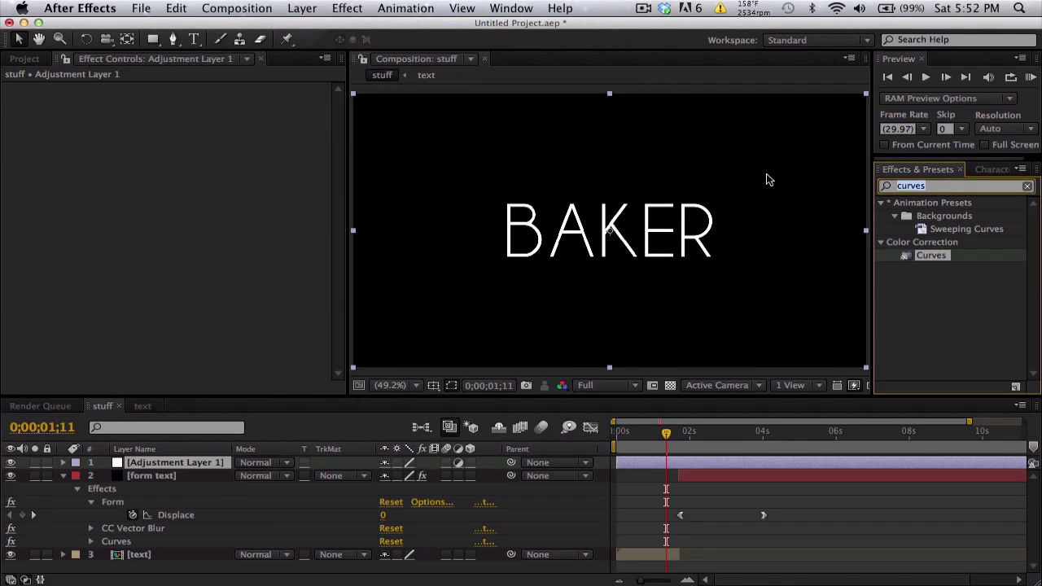
text(twitc)
drag(932, 276, 678, 435)
Step: Keyframe Twitch Amount at 100% on 1;21 and 0% on 1;18 and 2;01
key(=)
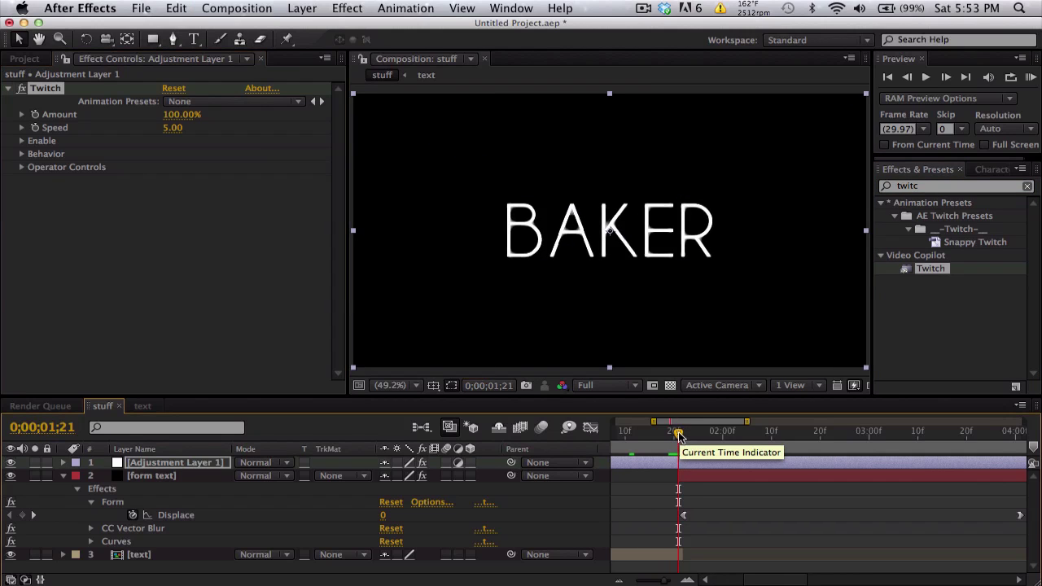
click(163, 187)
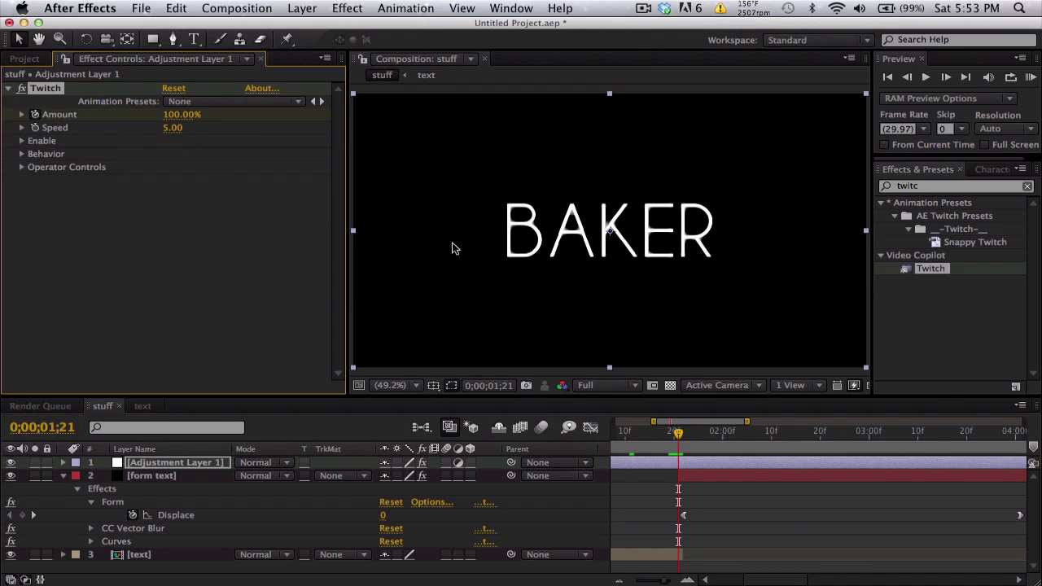
click(664, 433)
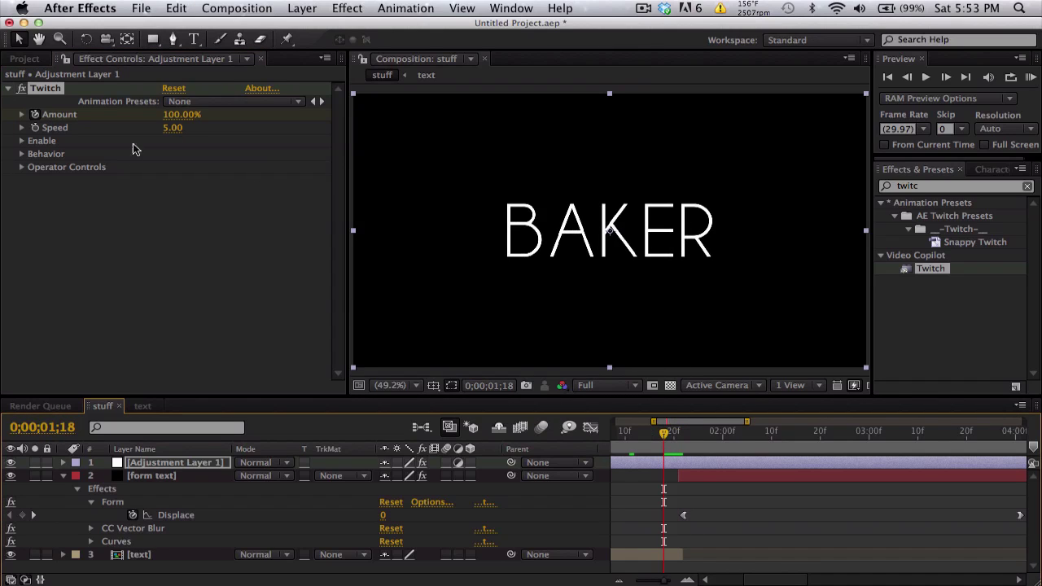
click(180, 115)
text(00)
key(Return)
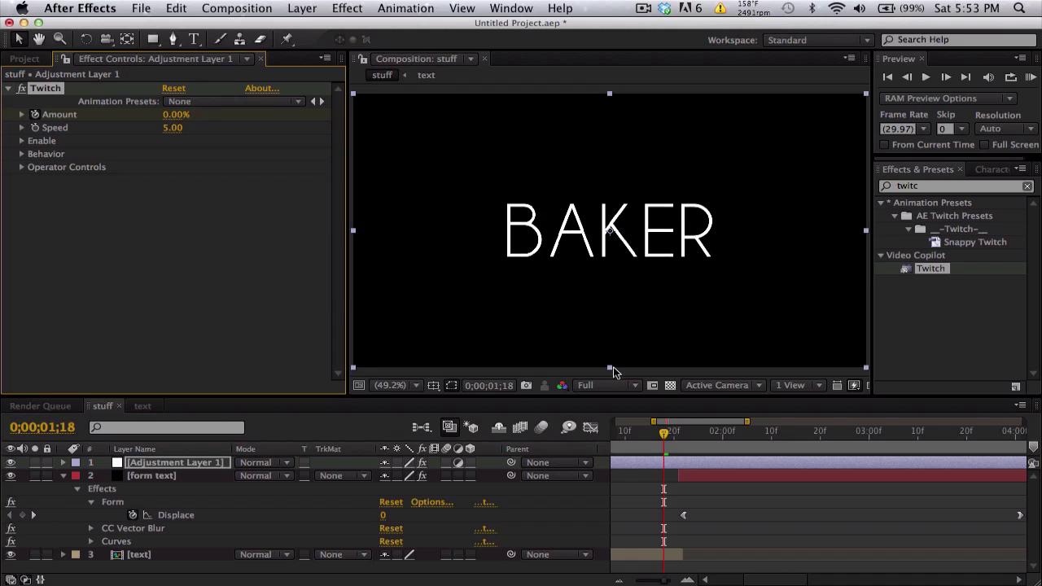
click(729, 432)
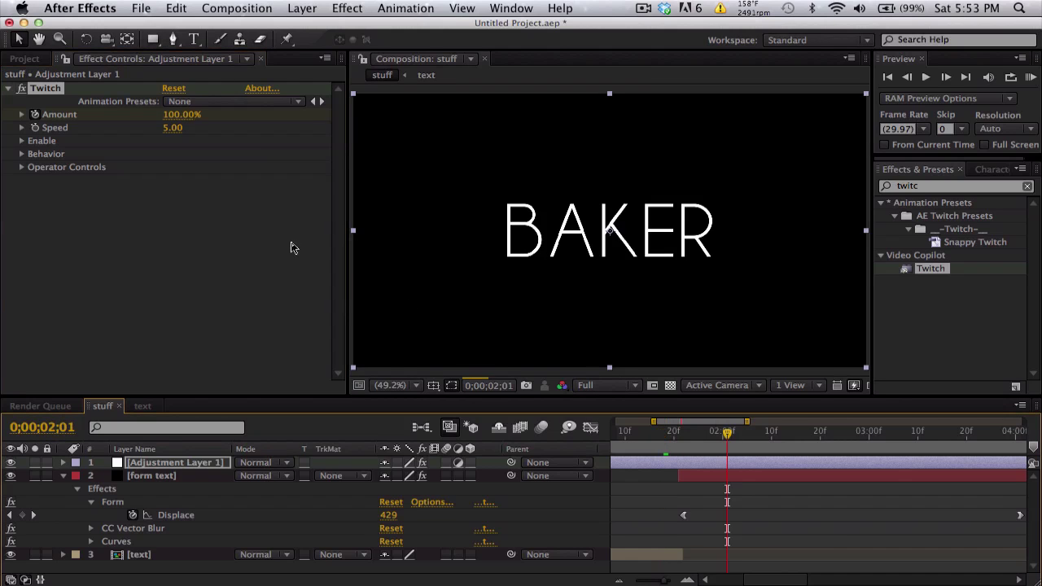
click(181, 115)
key(Return)
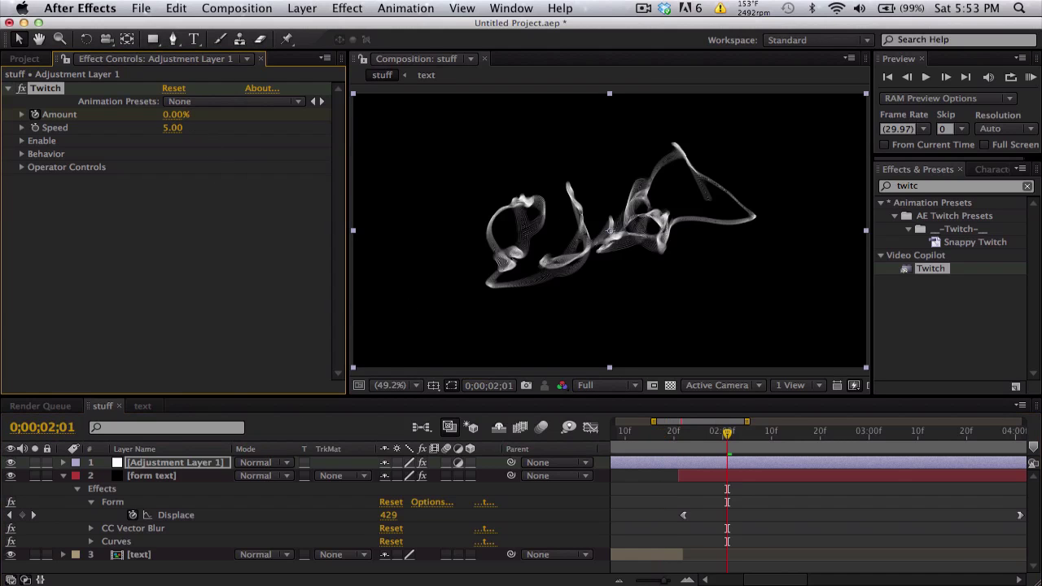
click(220, 466)
key(u)
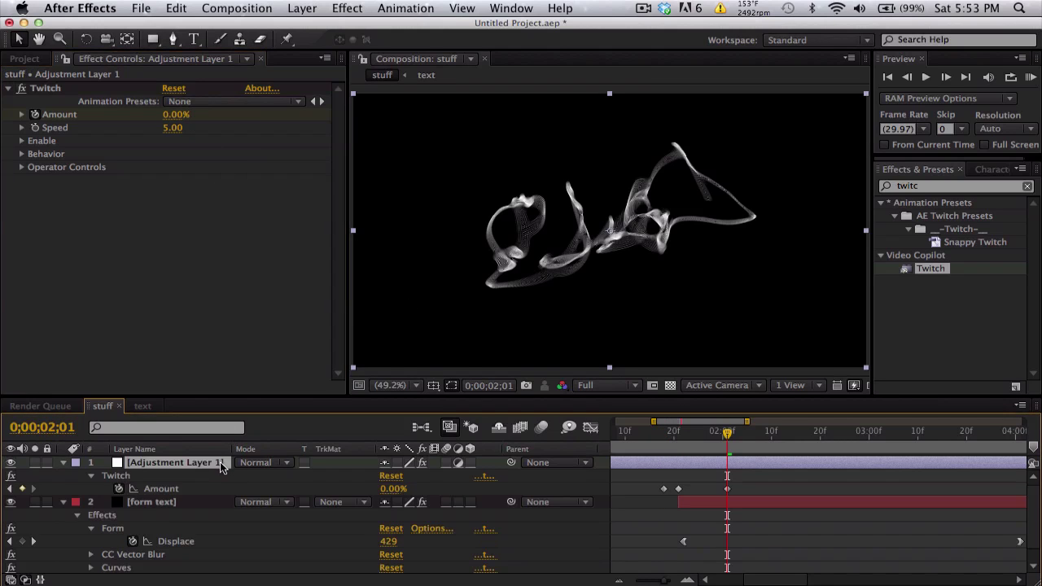
Step: At the 100% Amount keyframe, enable Twitch's Slide option
click(10, 488)
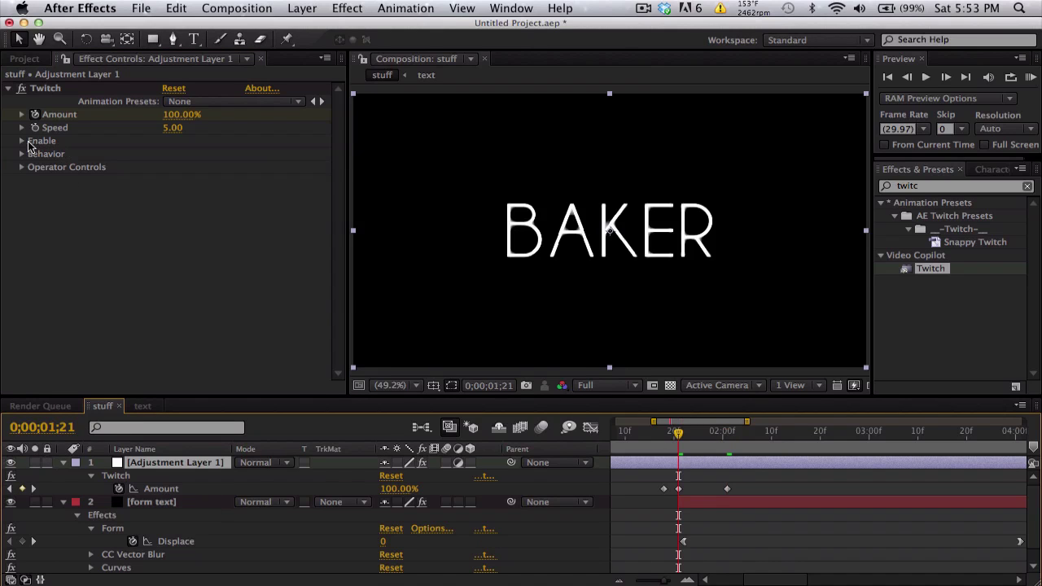
click(23, 142)
click(166, 207)
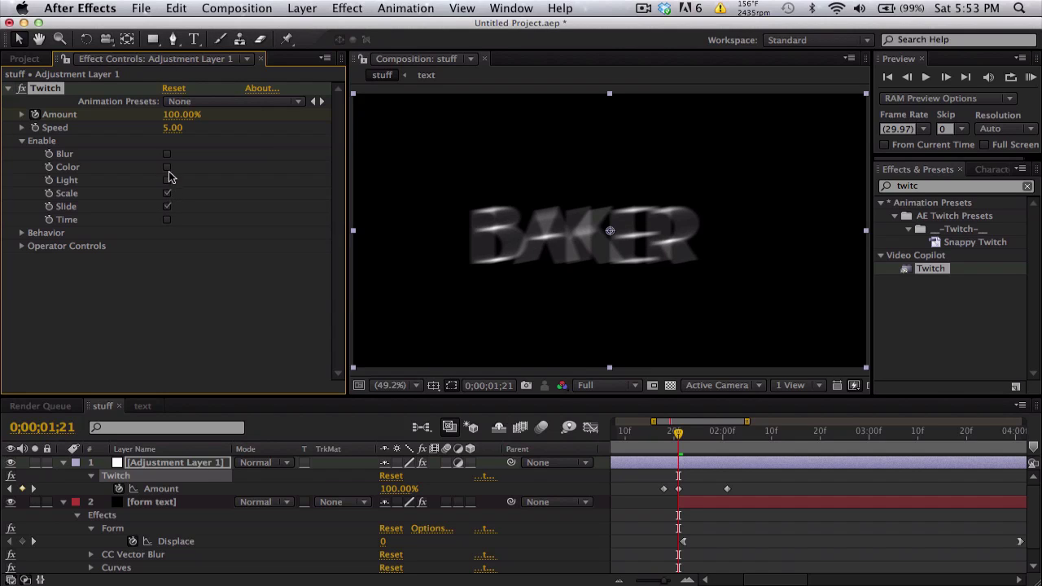
click(21, 142)
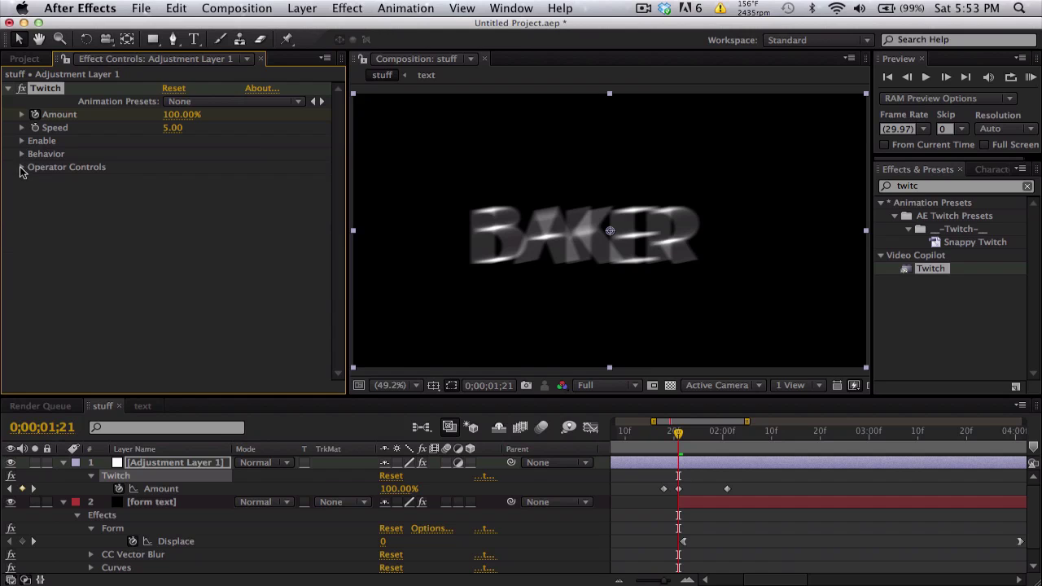
Step: Adjust the Slide Amount in Operator Controls and scrub back to 1;17 to compare
click(22, 168)
scroll(203, 205, down, 10)
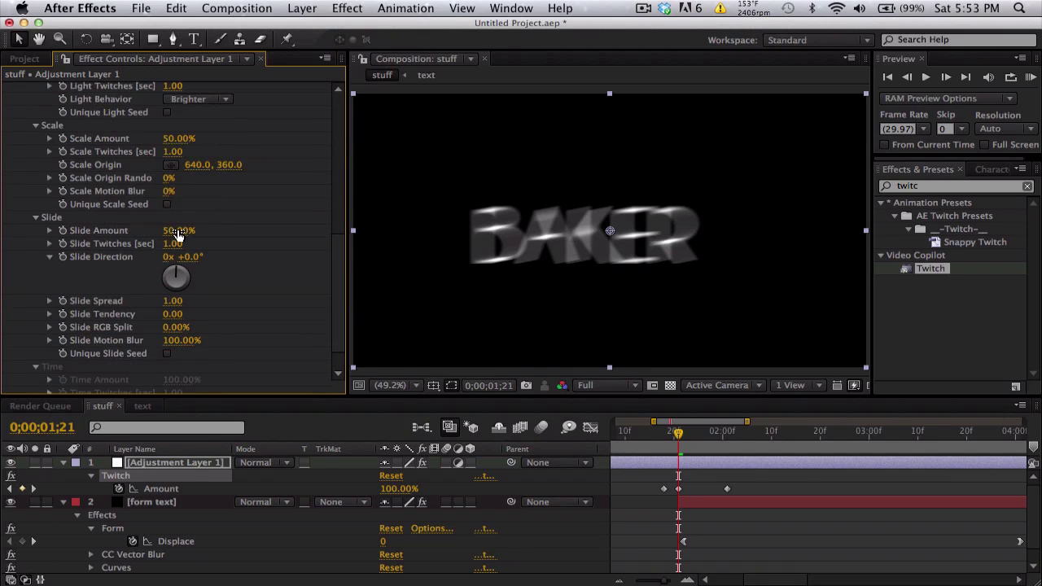
click(179, 231)
key(Return)
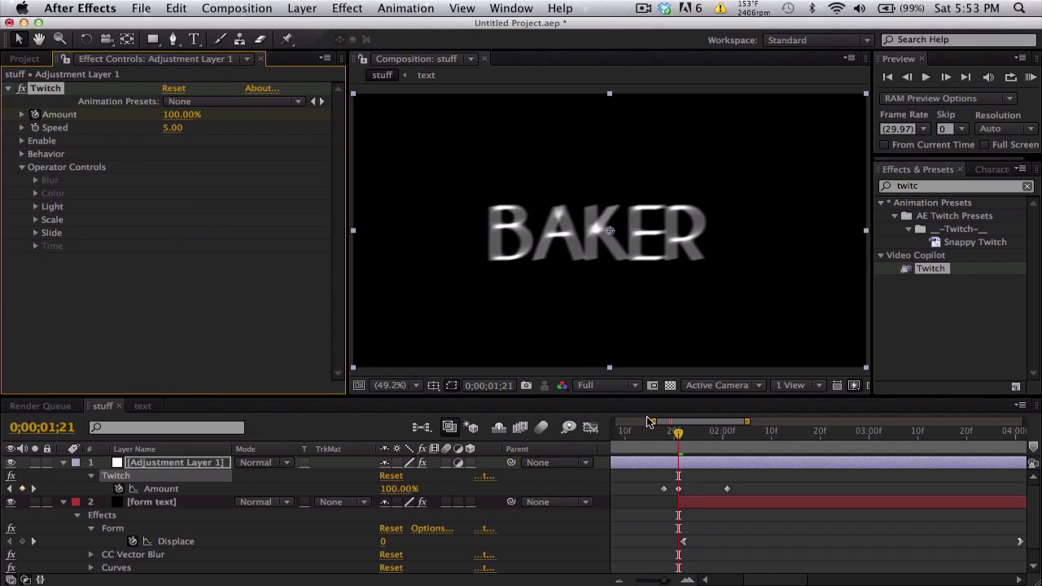
drag(643, 434, 703, 433)
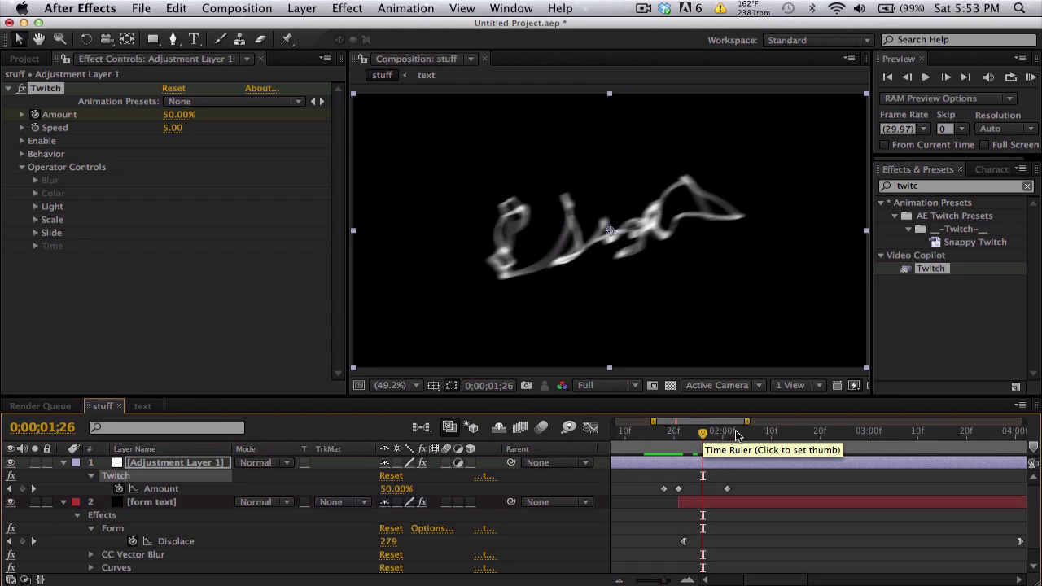
click(816, 434)
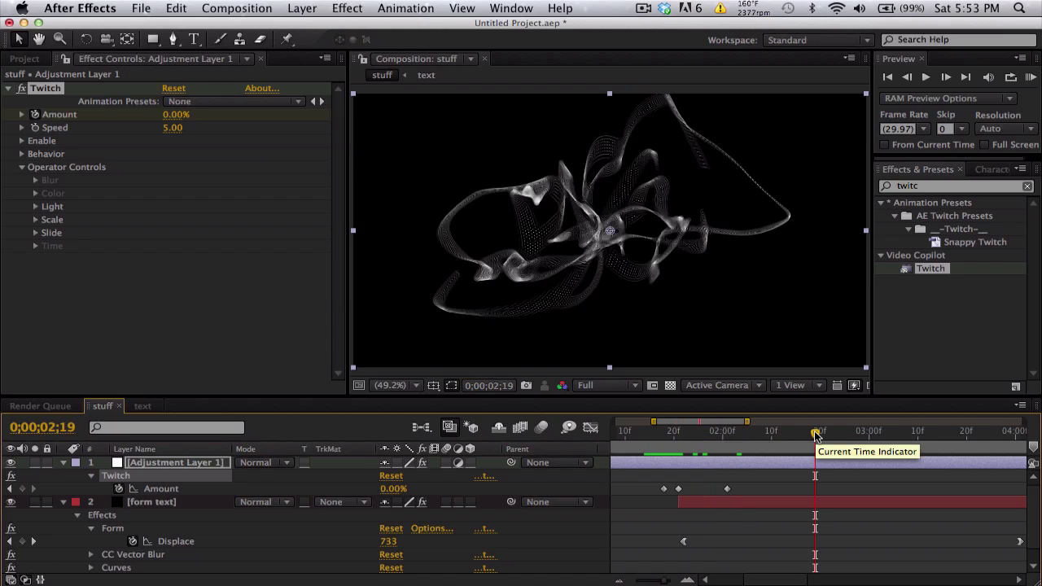
key(semicolon)
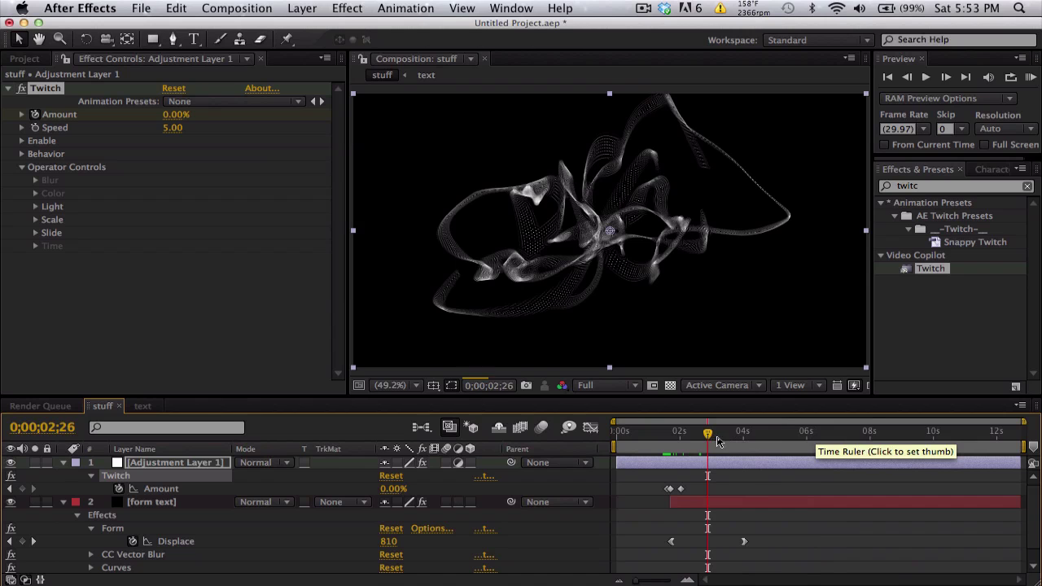
click(732, 434)
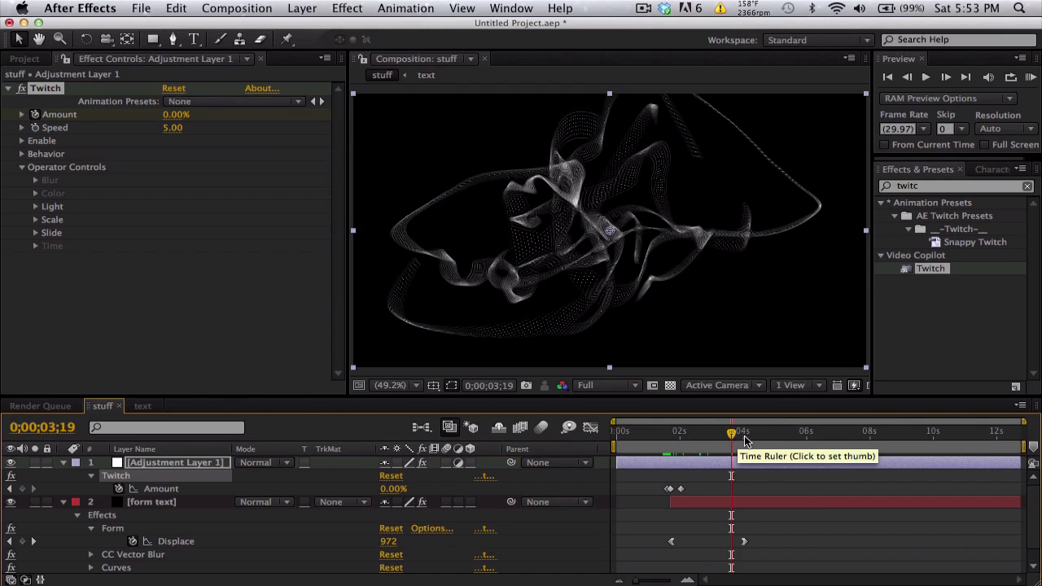
click(744, 438)
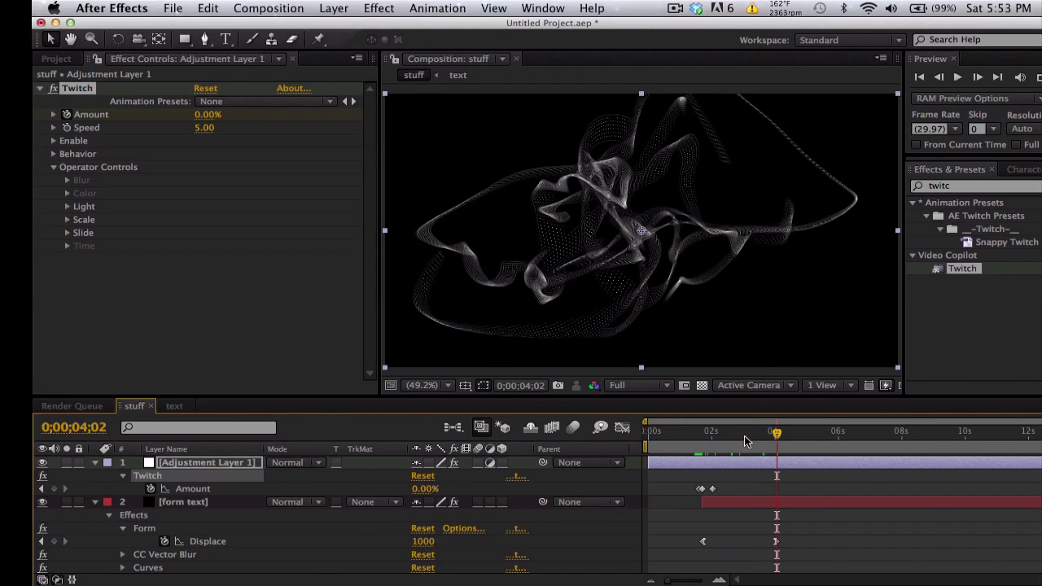
key(ctrl+Left)
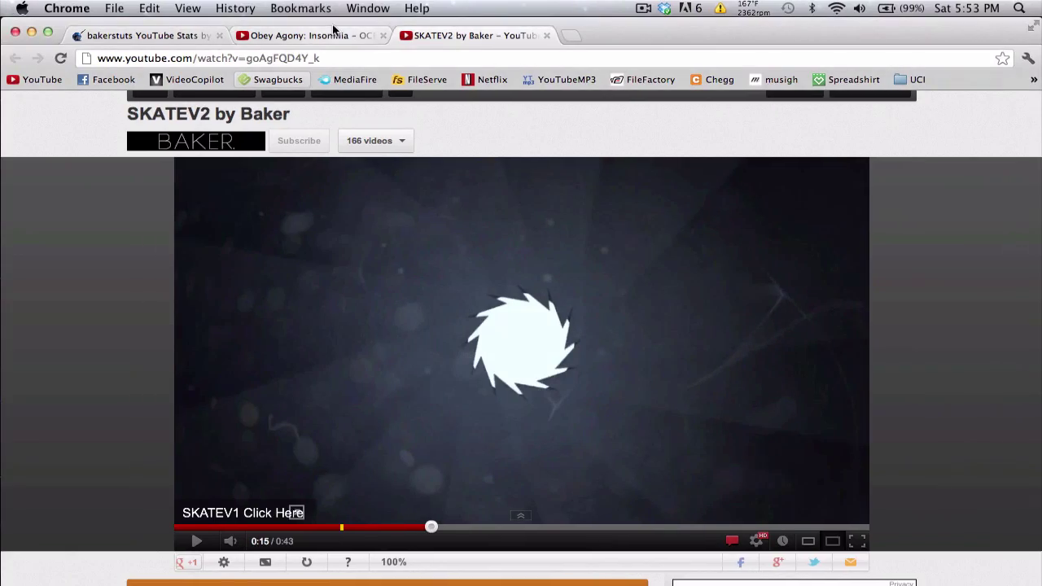
click(324, 36)
click(228, 356)
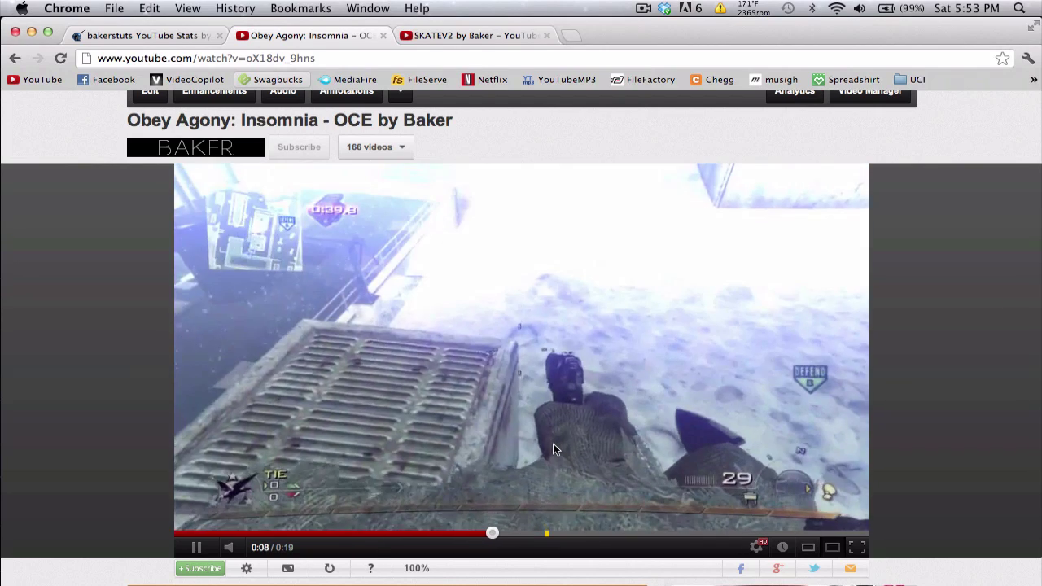
click(553, 449)
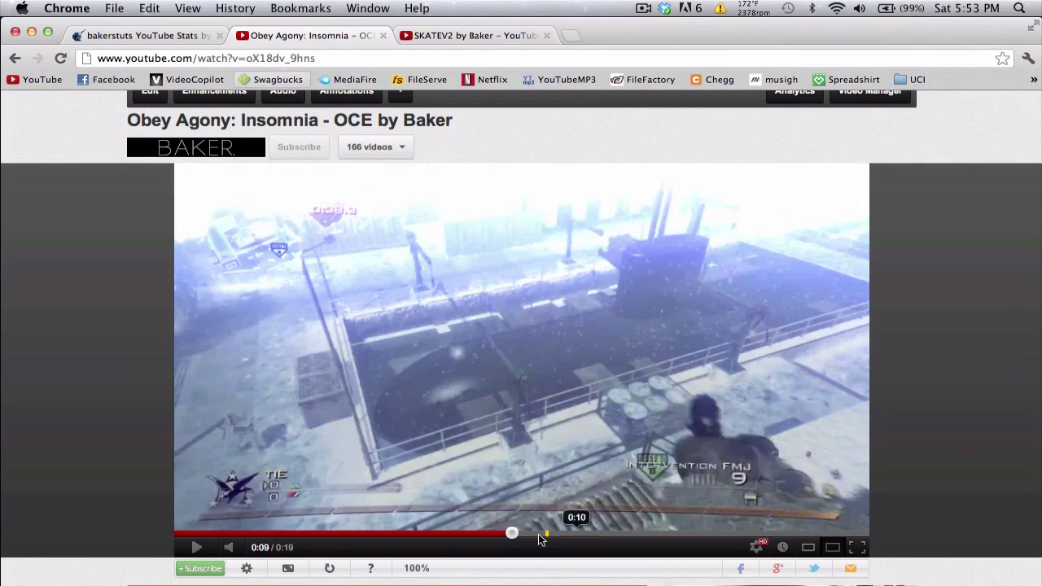
click(484, 534)
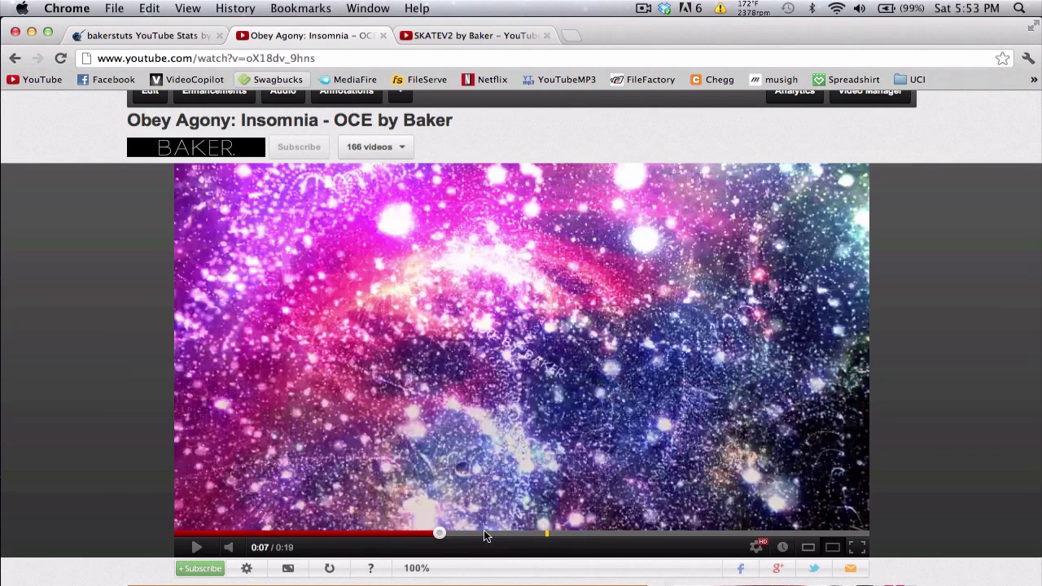
click(575, 444)
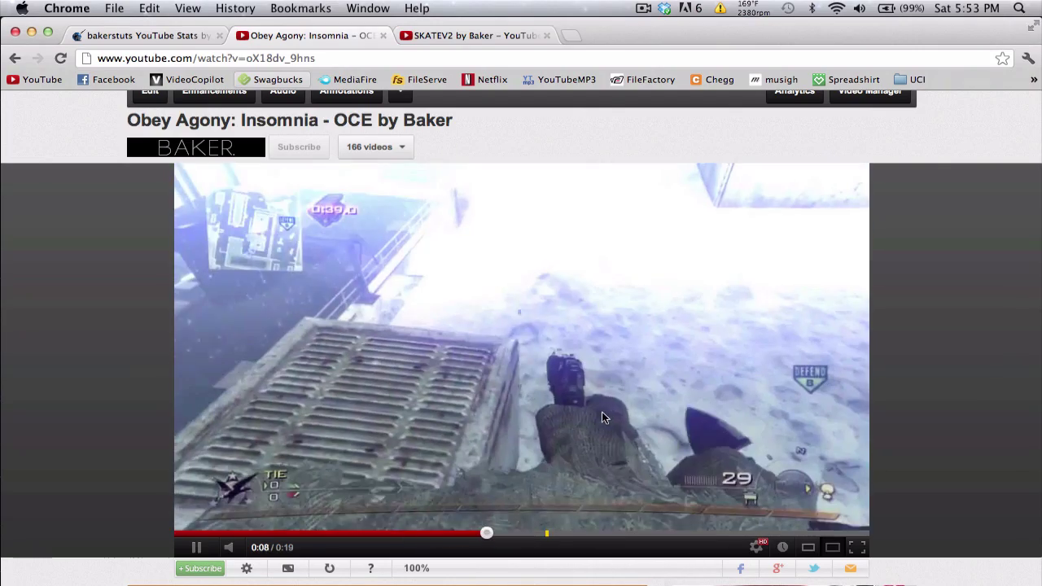
click(602, 415)
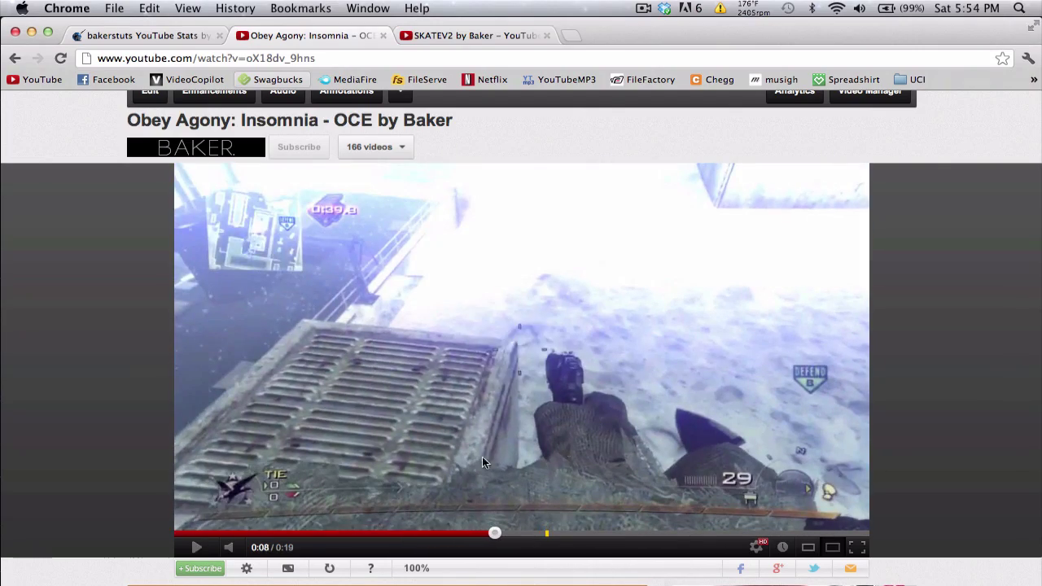
key(ctrl+Right)
key(ctrl+Right)
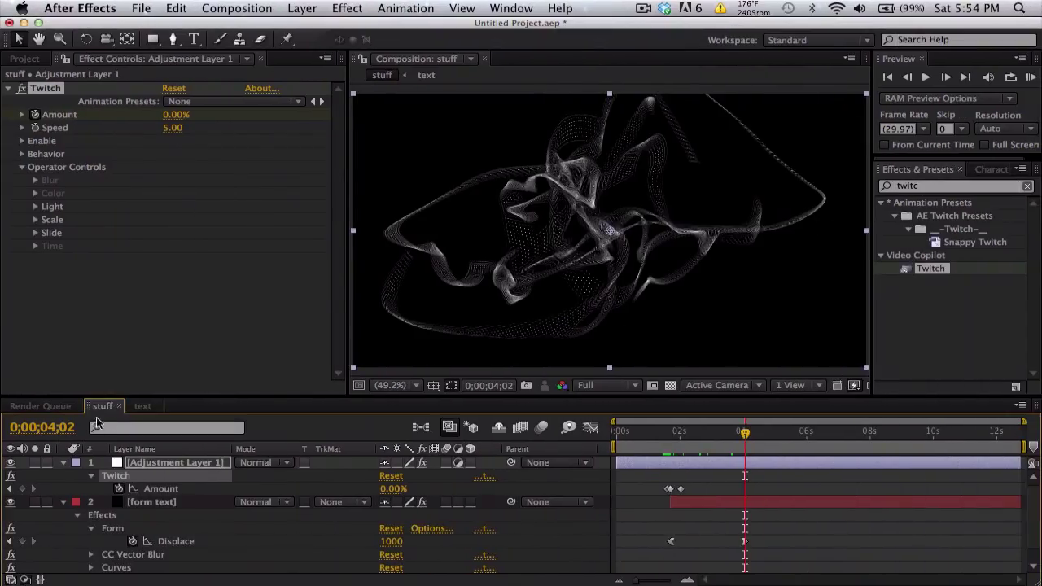
Step: Check the BAKER text comp, then view Displace in stuff at 0;00;03;06, reading 896
click(140, 405)
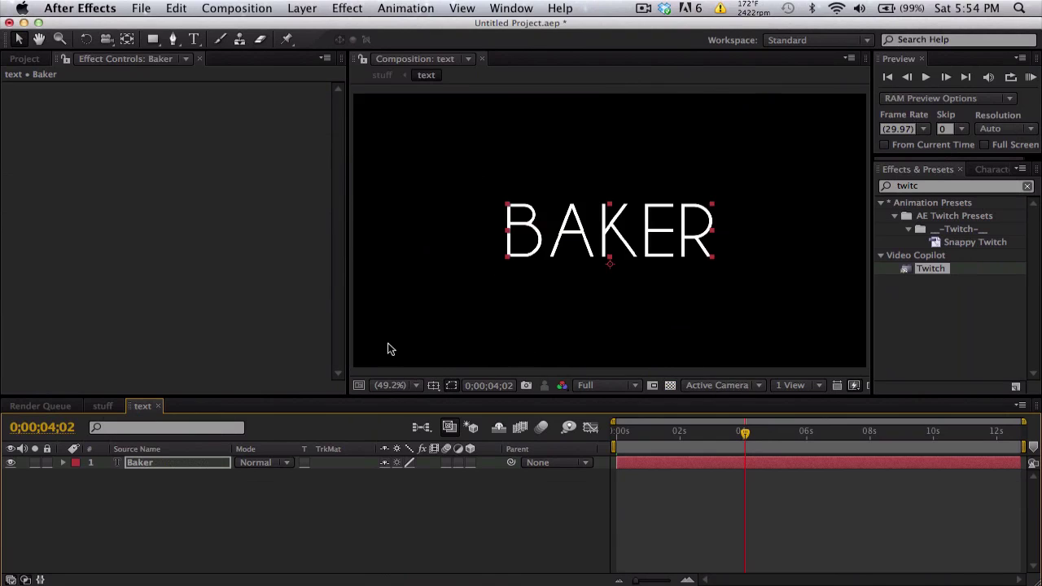
click(103, 407)
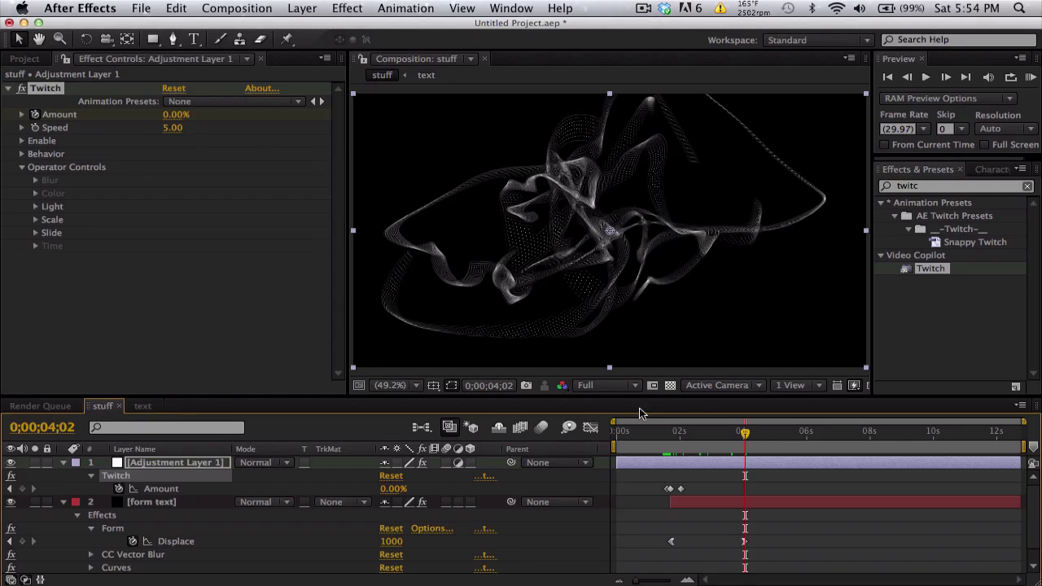
scroll(526, 533, down, 1)
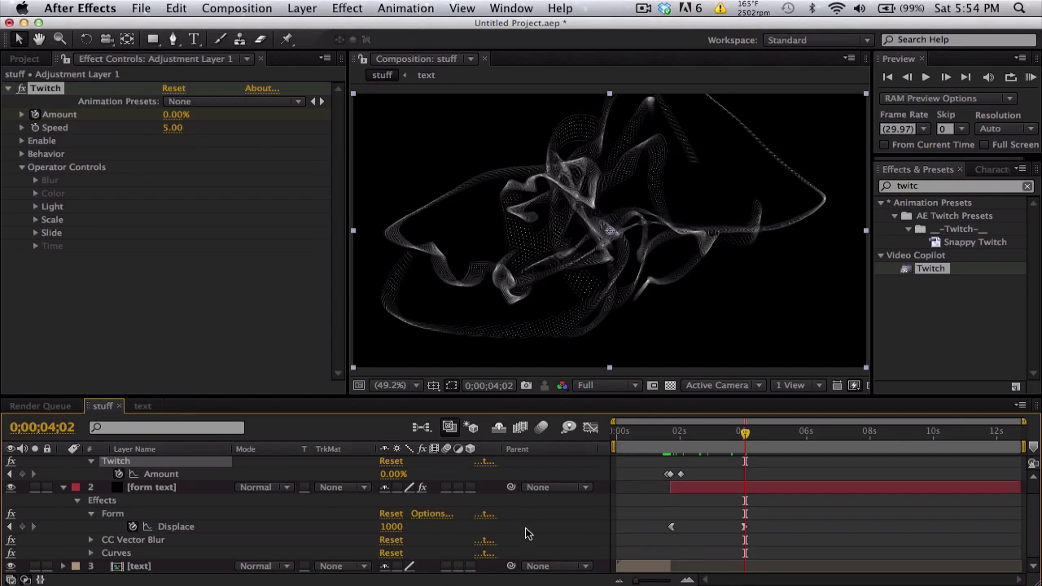
click(192, 529)
click(719, 431)
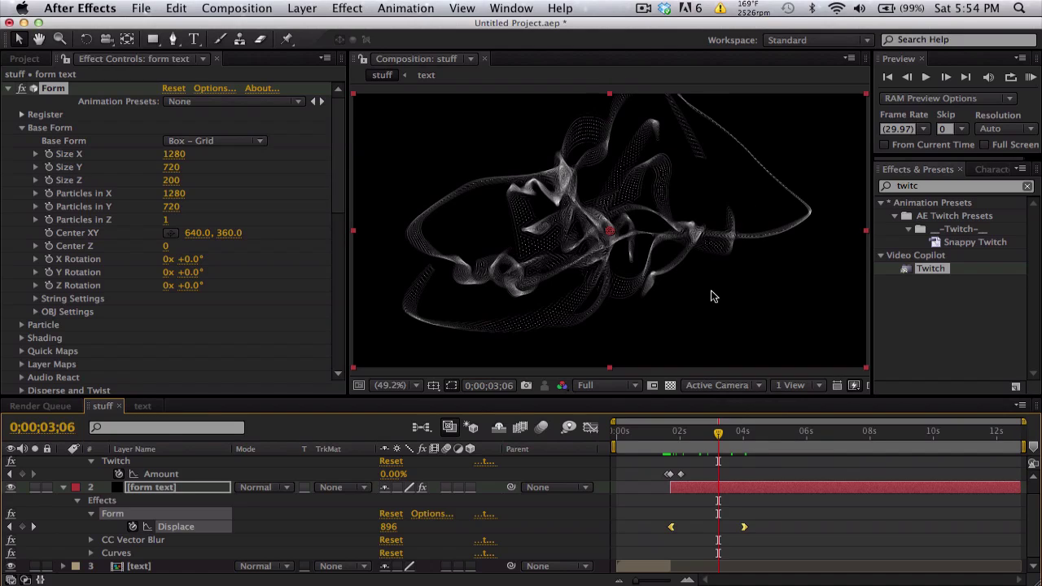
key(ctrl+Left)
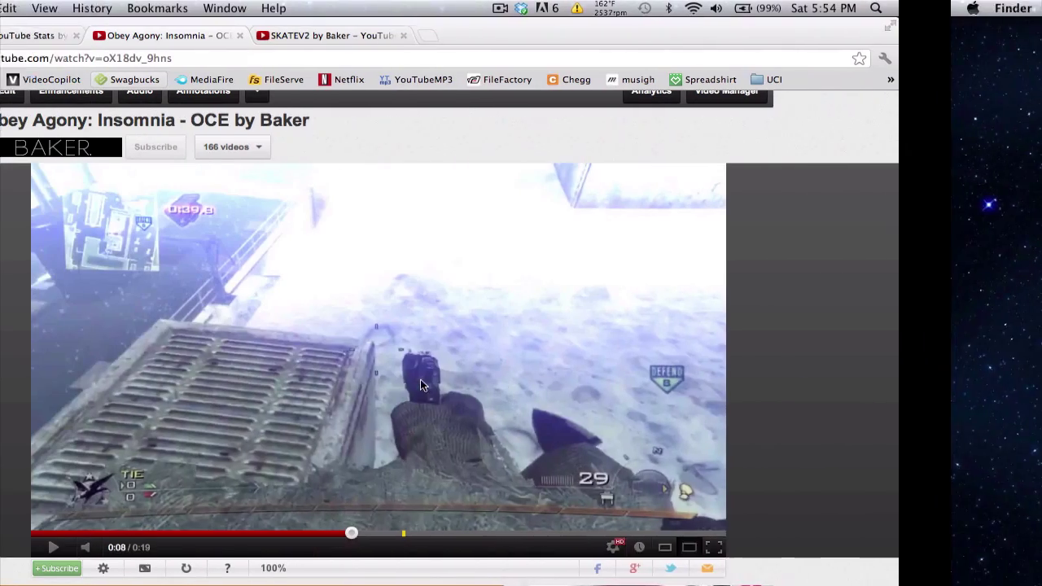
key(ctrl+Right)
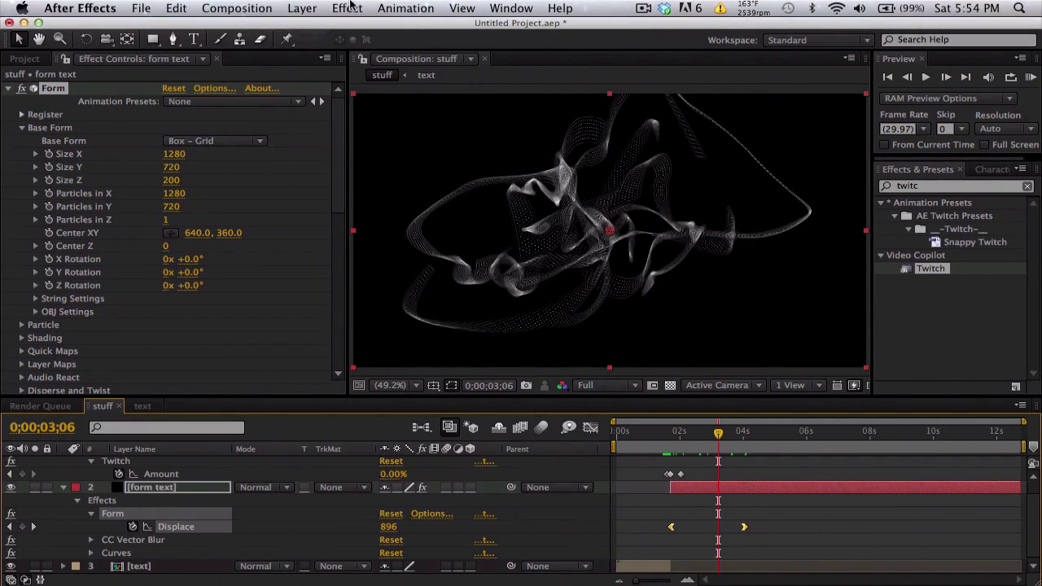
Step: Create Camera 1 using the 24mm preset via Layer > New > Camera
click(302, 8)
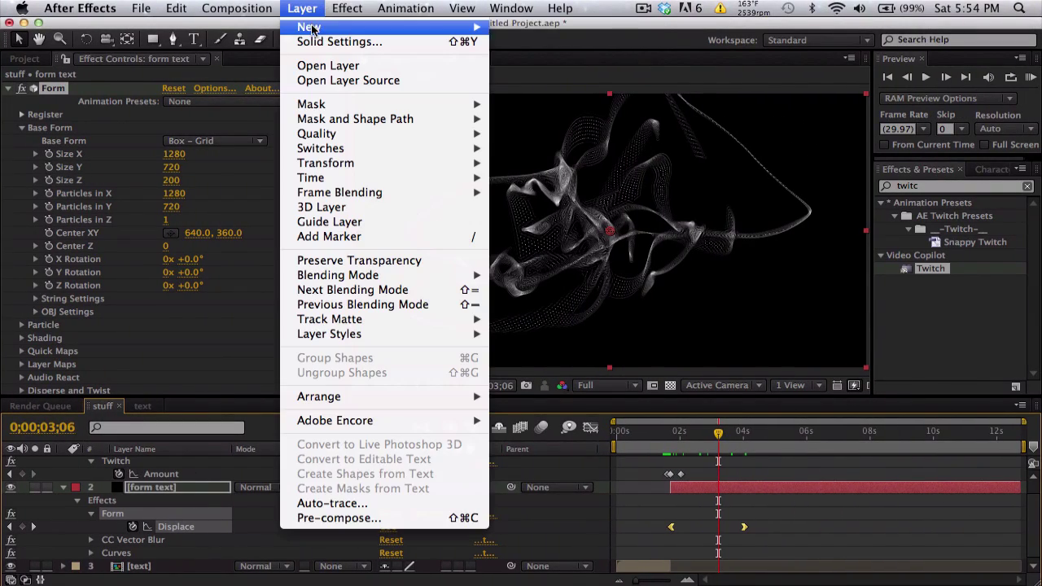
mouse_move(315, 29)
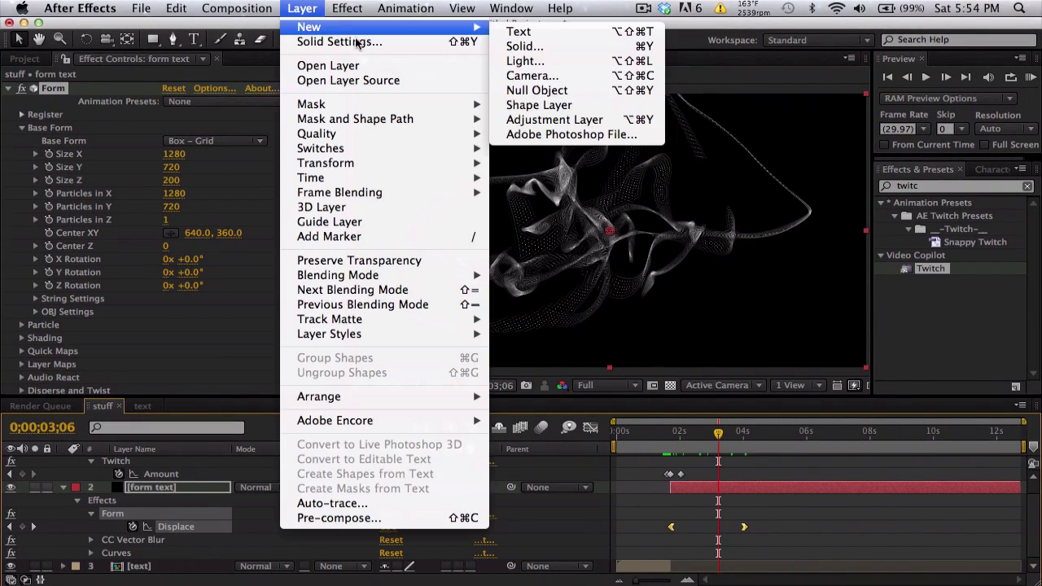
click(563, 76)
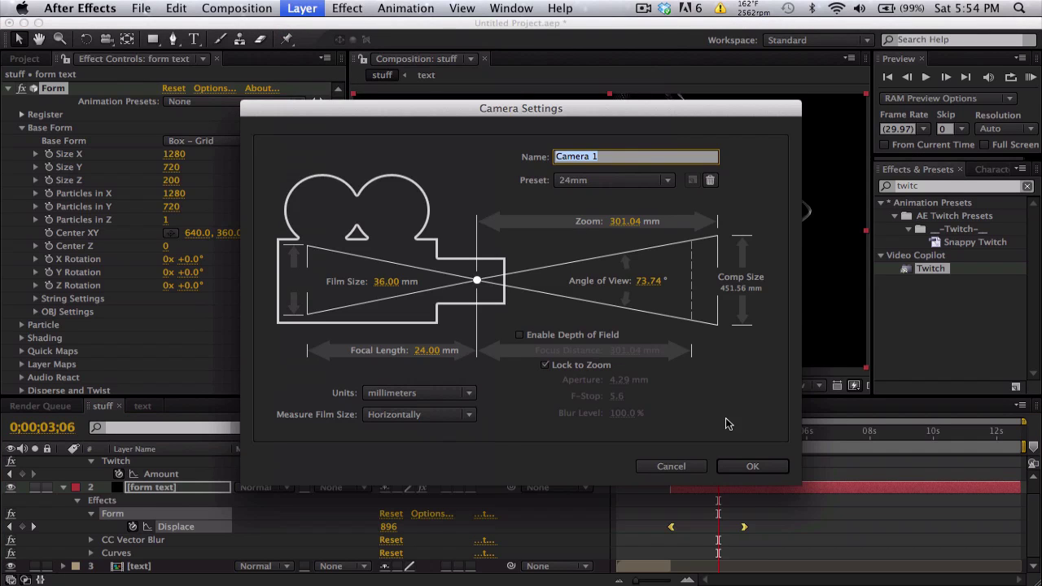
click(752, 471)
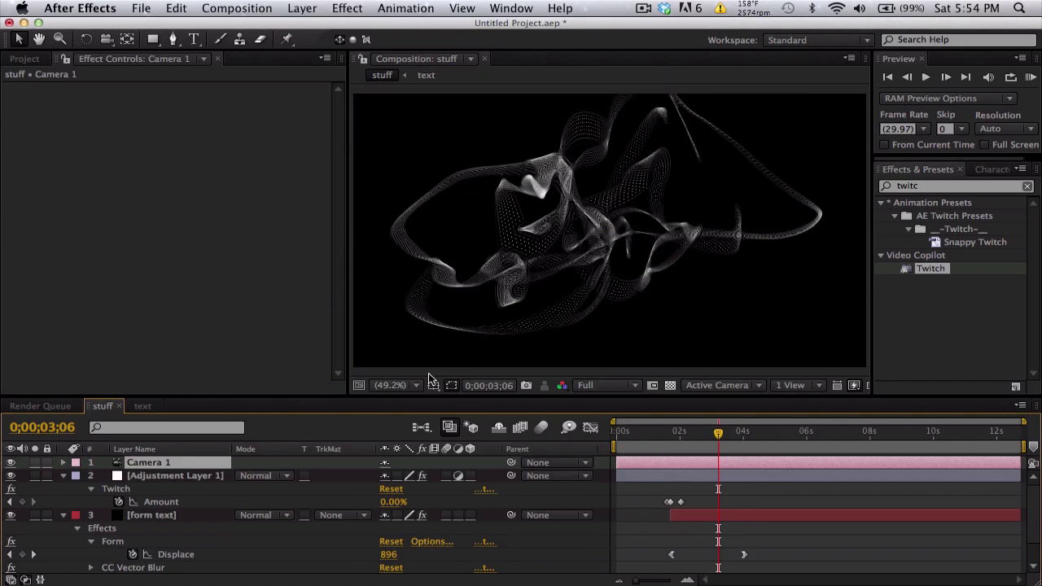
click(399, 385)
Step: Fit the composition and orbit Camera 1 around the ribbons with the Unified Camera Tool
click(417, 137)
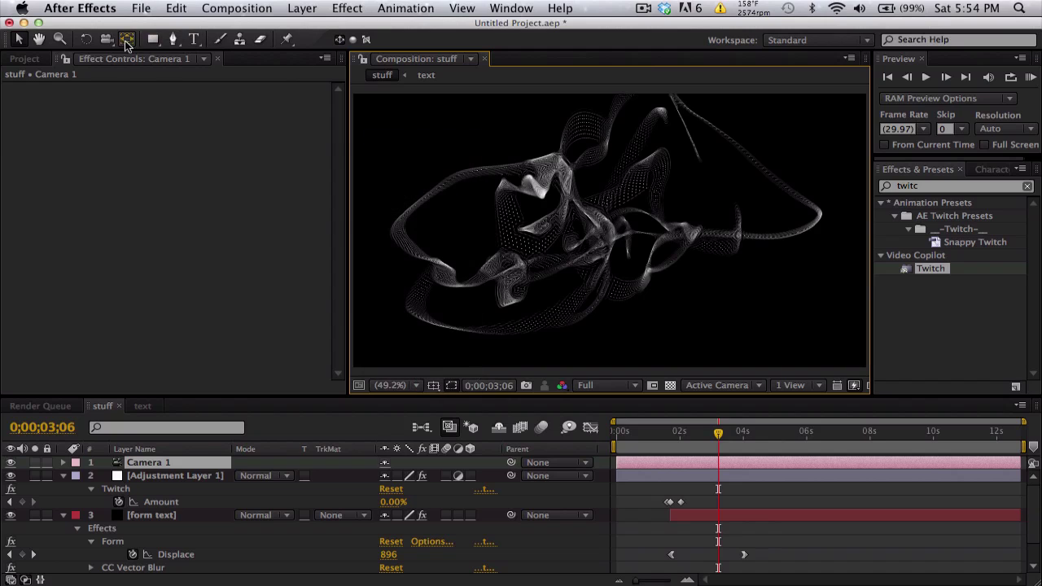
drag(97, 42, 167, 38)
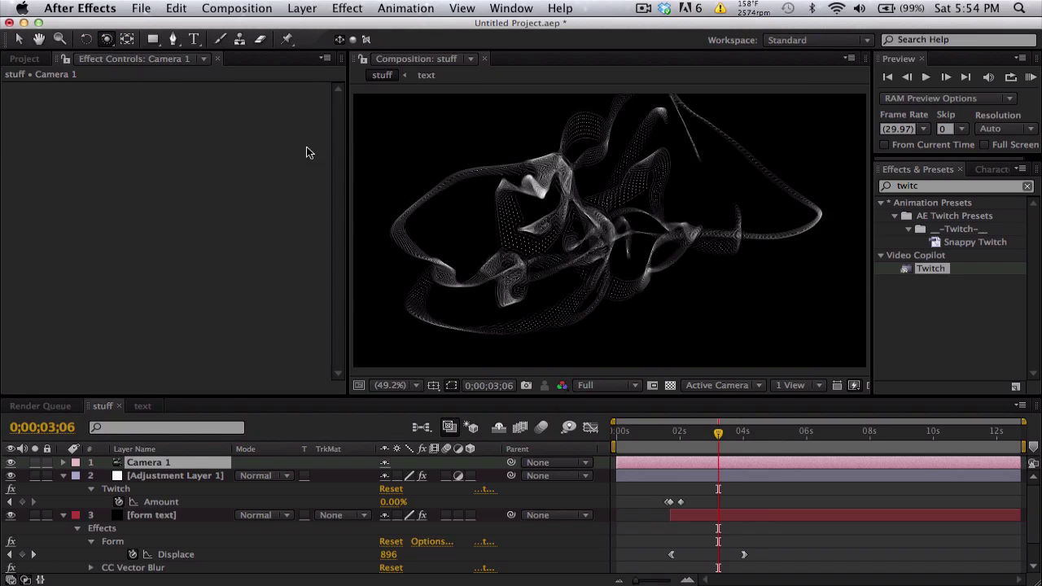
drag(440, 183, 595, 195)
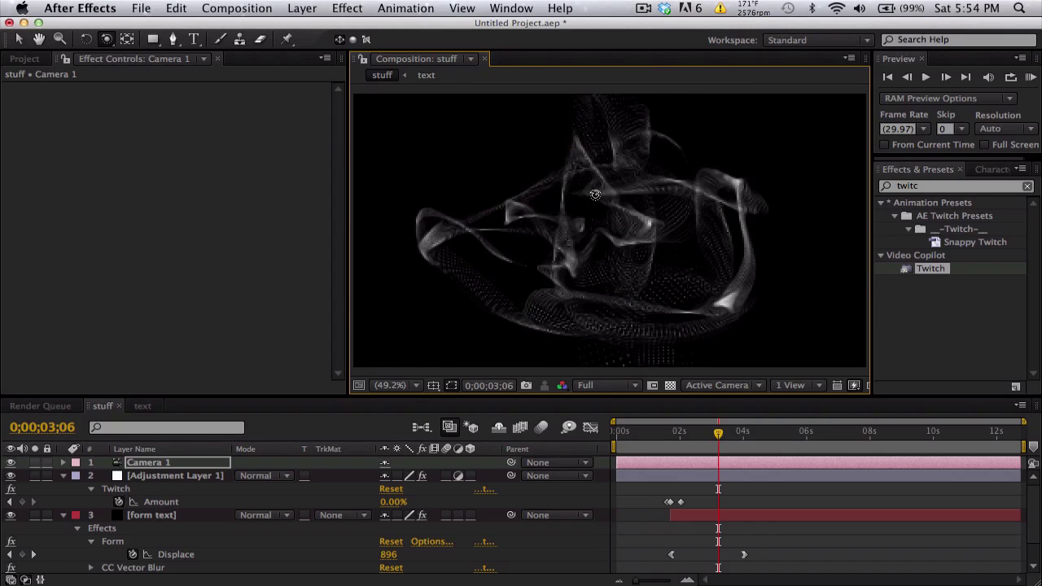
Step: Preview the explosion between 1;26 and 1;29, then orbit to the ribbons' other side at 2;16
click(679, 434)
click(678, 434)
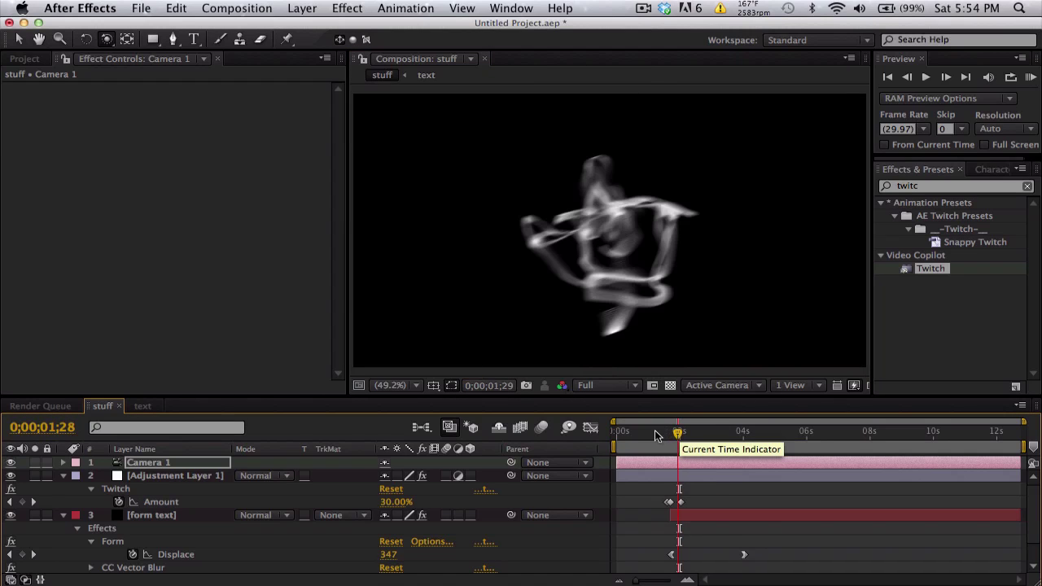
click(655, 436)
click(677, 436)
click(696, 434)
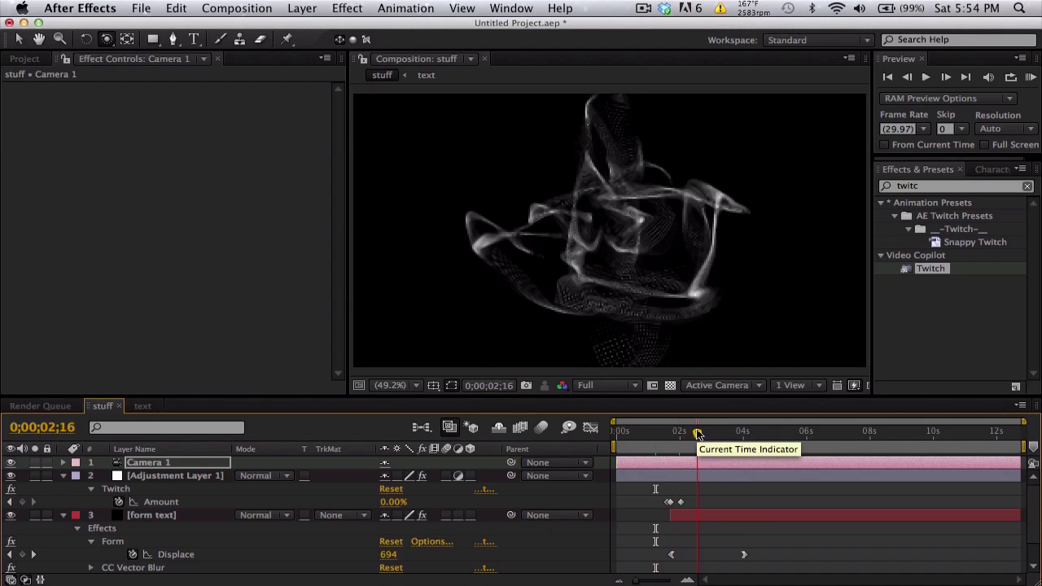
drag(656, 250, 577, 222)
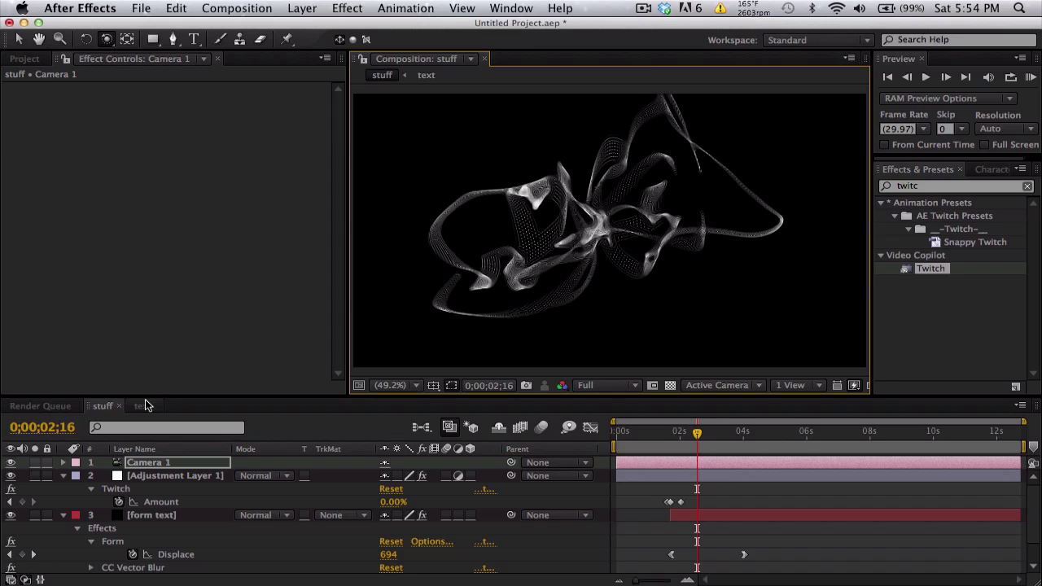
Step: Collapse the Adjustment Layer and form text properties and select form text
click(63, 475)
click(64, 488)
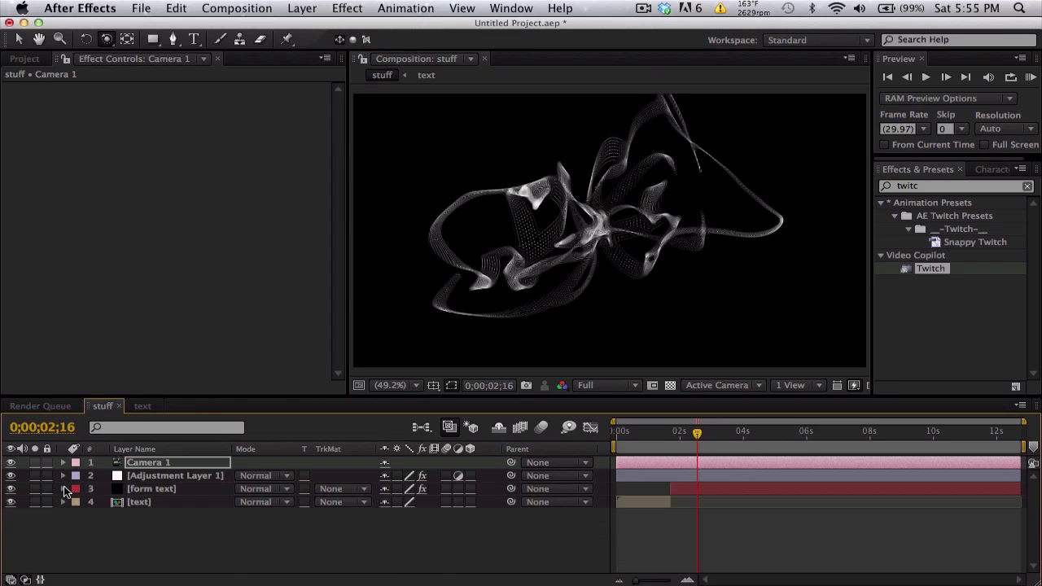
click(150, 489)
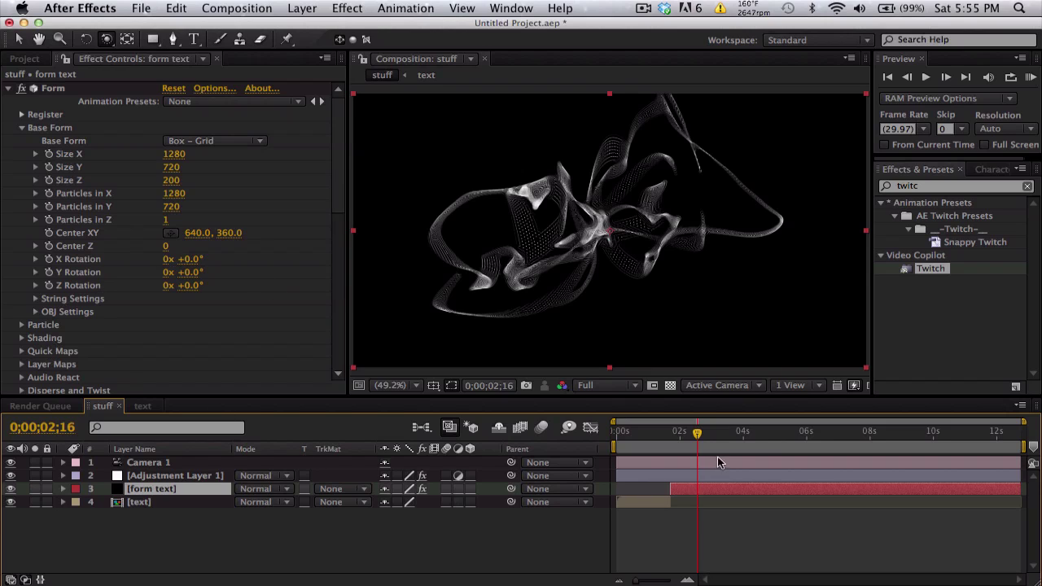
Step: Go to 0;00;03;16 and orbit Camera 1 further around the tangled ribbons
click(683, 440)
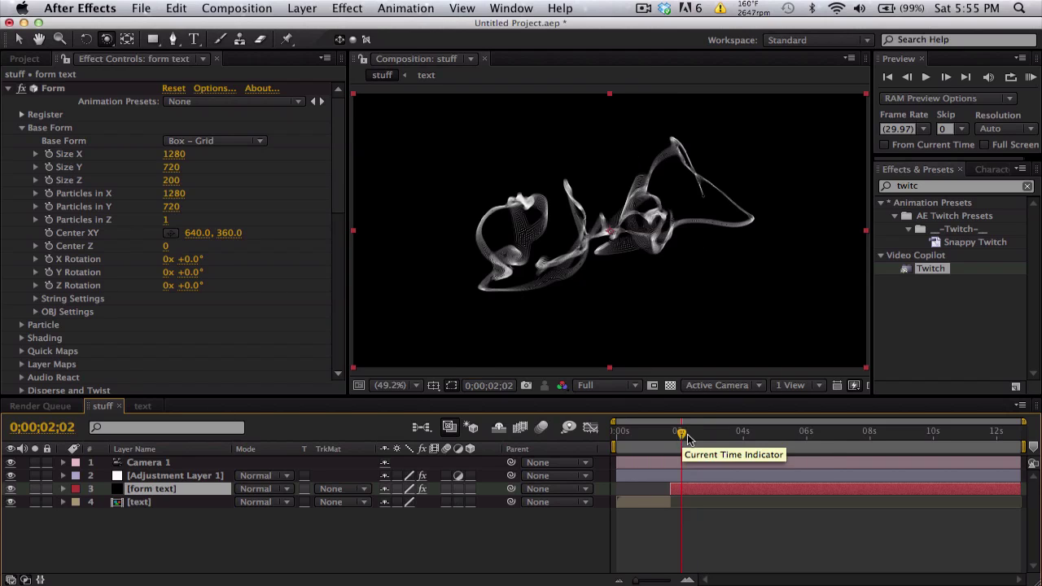
click(731, 437)
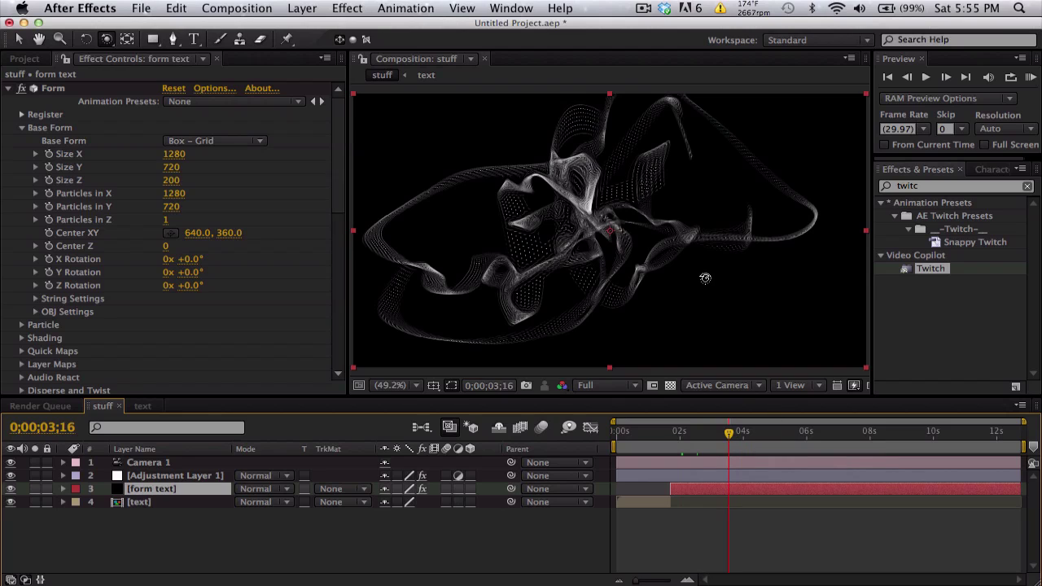
drag(667, 282, 657, 284)
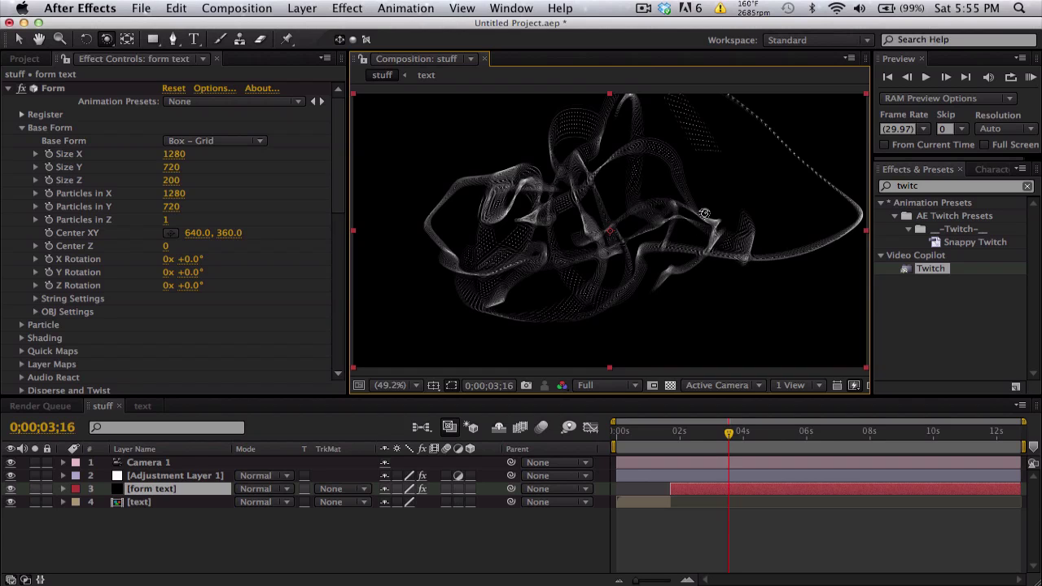
mouse_move(675, 247)
mouse_down()
mouse_move(652, 260)
mouse_move(693, 244)
mouse_up()
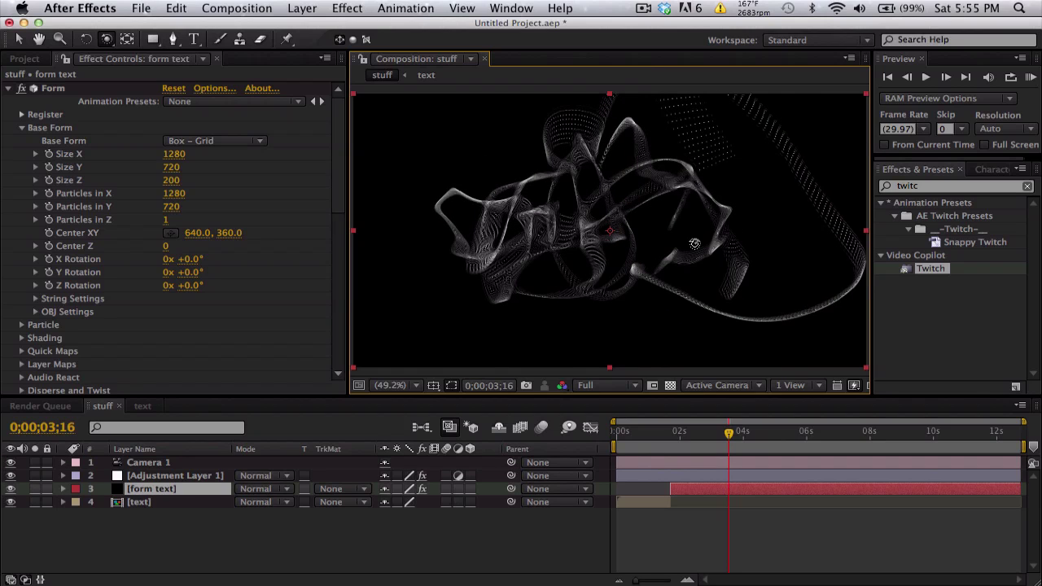